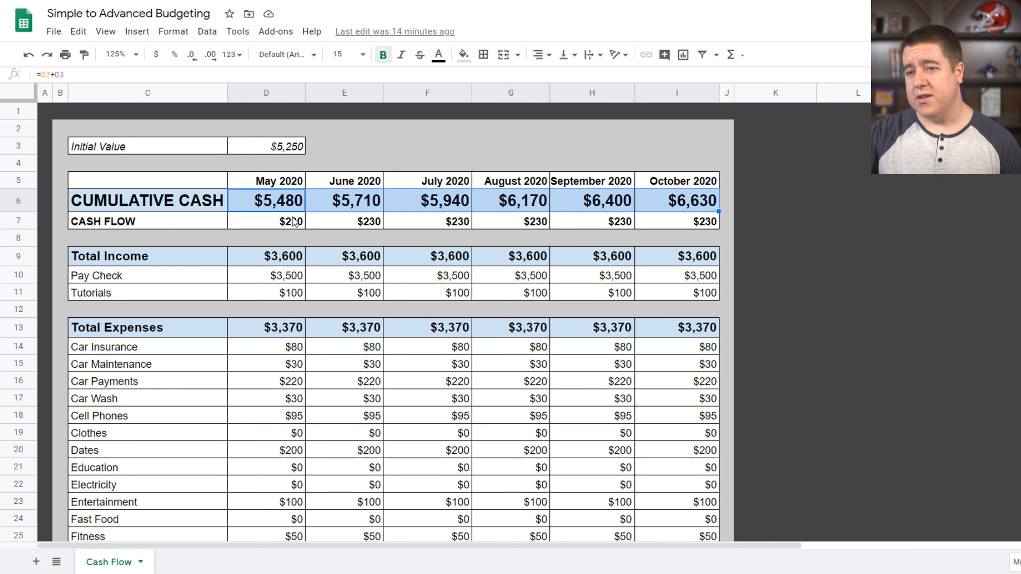
Examine the May 2020 cash flow, income and expense formulas and entries, and read through the expense categories in the Cash Flow sheet
{"action": "left_click", "coordinate": [286, 224]}
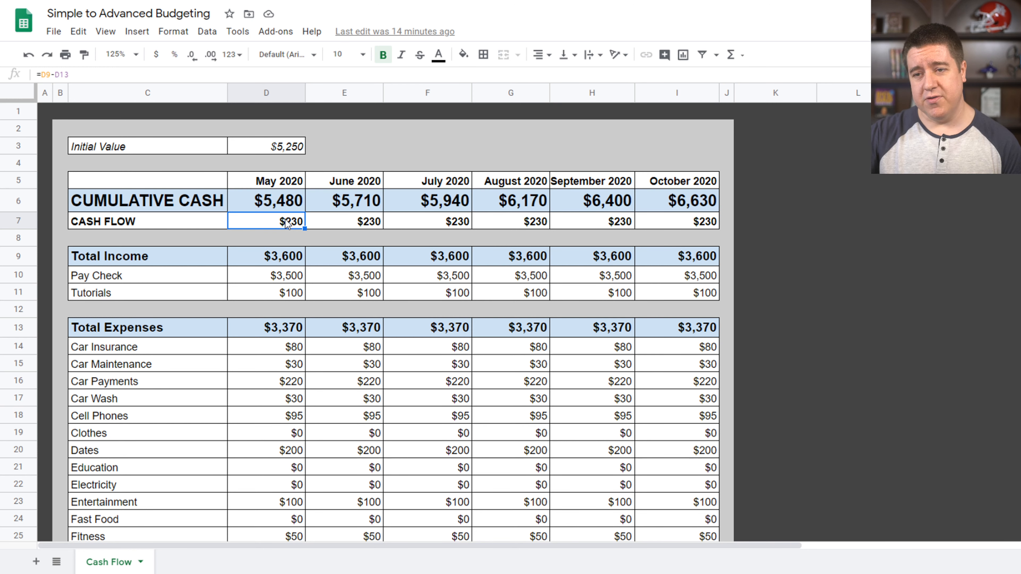
{"action": "left_click", "coordinate": [273, 264]}
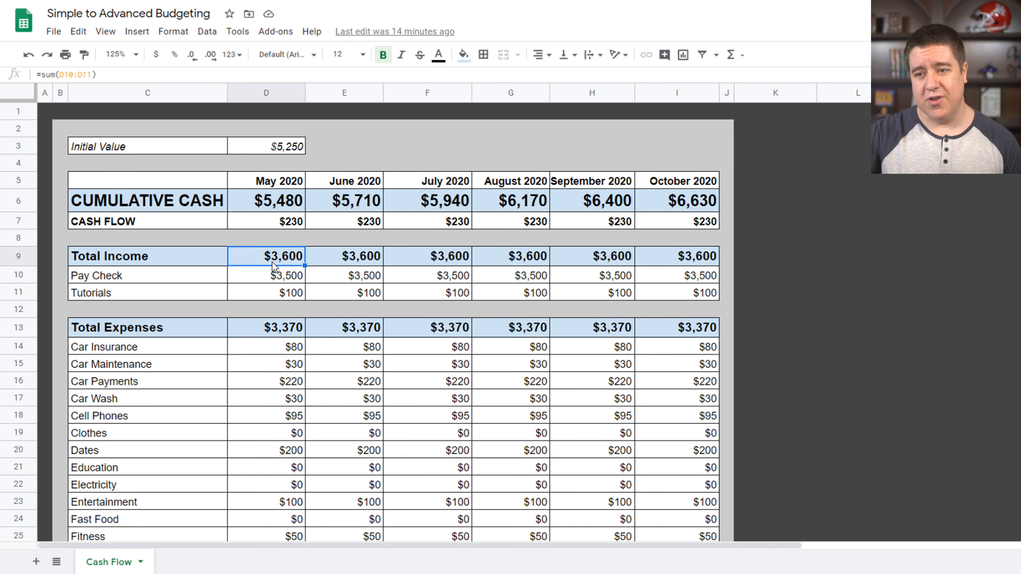
{"action": "left_click", "coordinate": [270, 333]}
{"action": "left_click", "coordinate": [278, 223]}
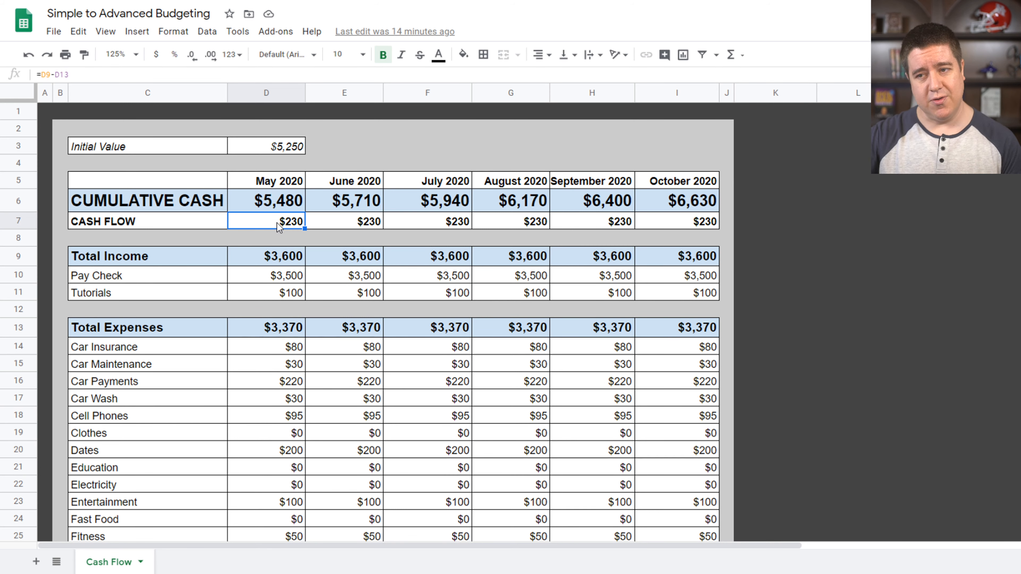
{"action": "left_click", "coordinate": [157, 263]}
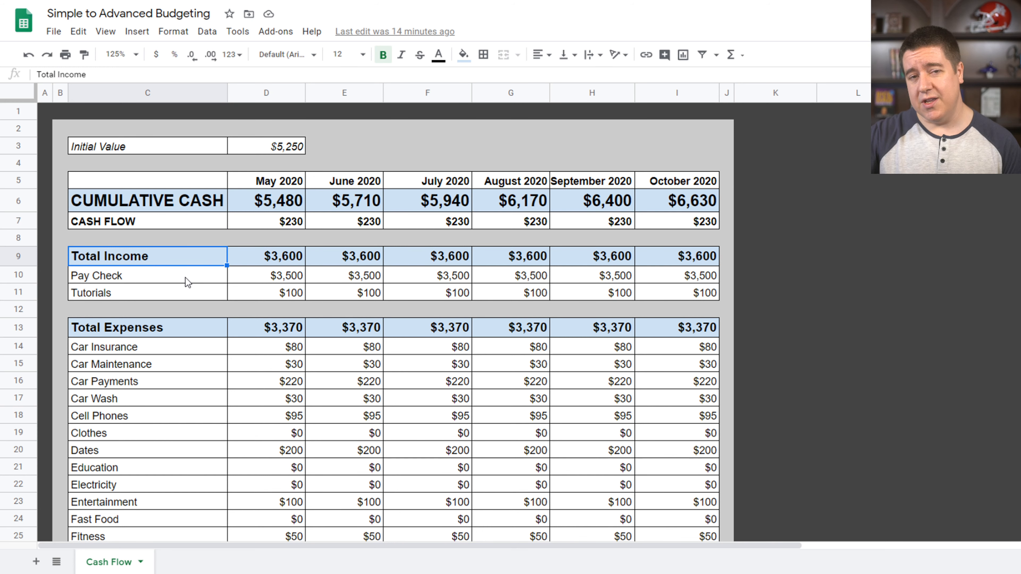
{"action": "left_click", "coordinate": [245, 276]}
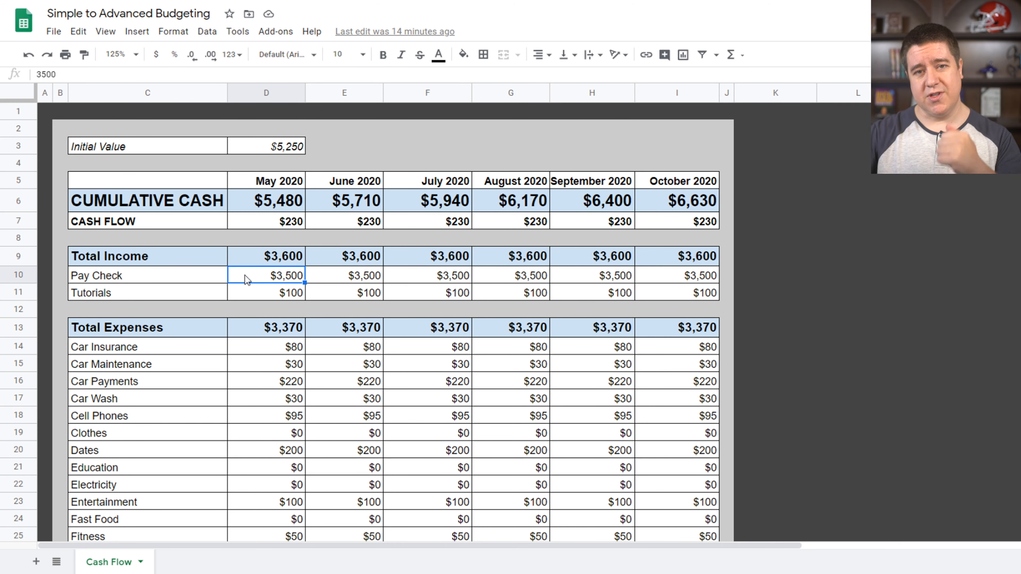
{"action": "left_click", "coordinate": [259, 297]}
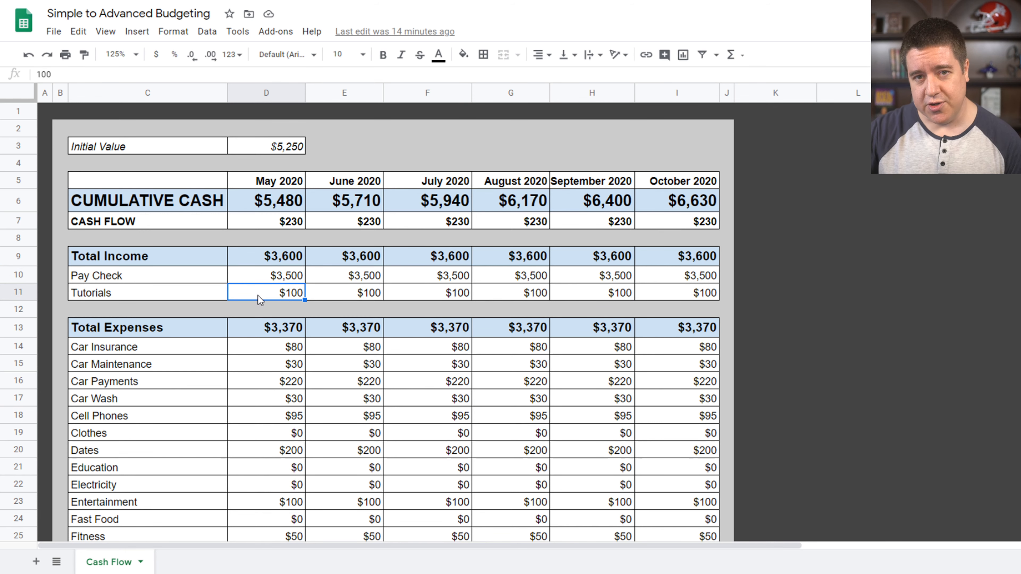
{"action": "left_click", "coordinate": [288, 263]}
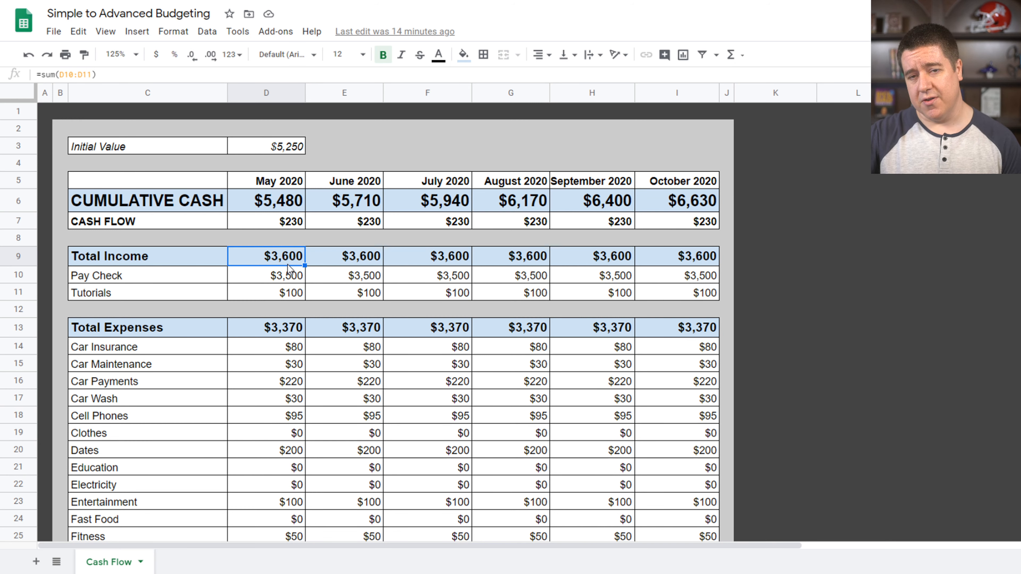
{"action": "left_click", "coordinate": [200, 333]}
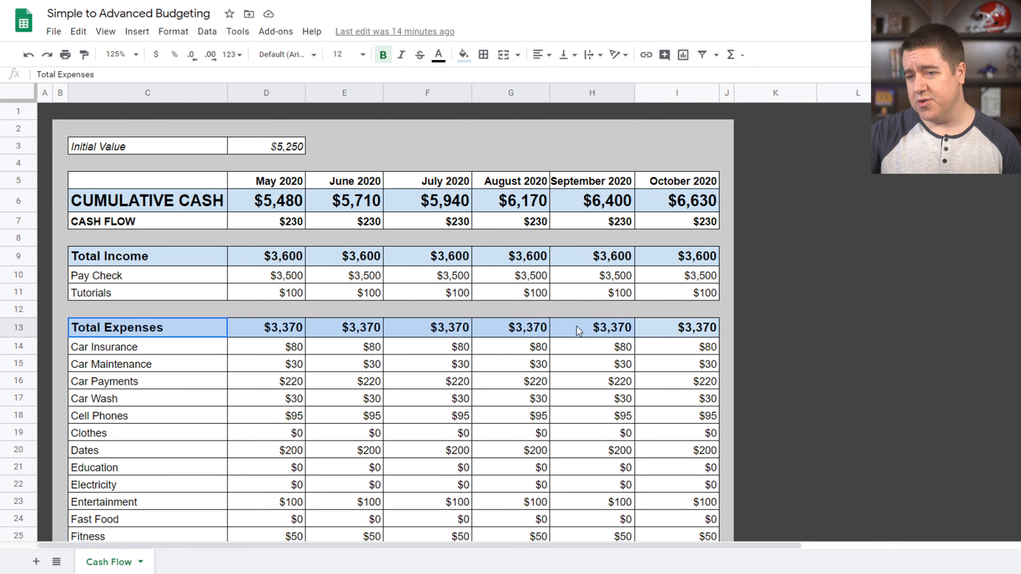
{"action": "left_click", "coordinate": [672, 332], "text": "shift"}
{"action": "scroll", "coordinate": [513, 347], "scroll_direction": "down", "scroll_amount": 5}
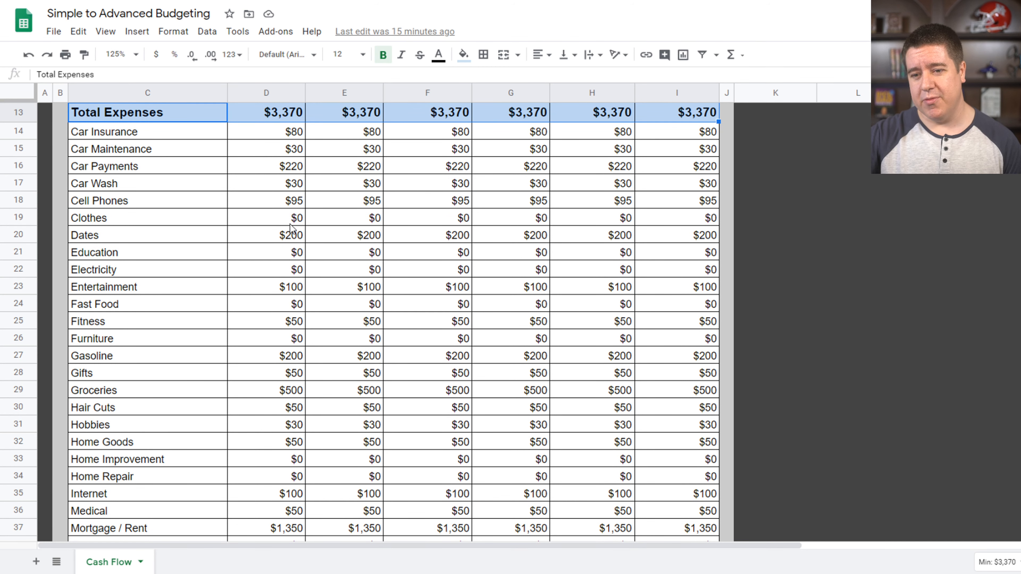
{"action": "scroll", "coordinate": [306, 234], "scroll_direction": "down", "scroll_amount": 3}
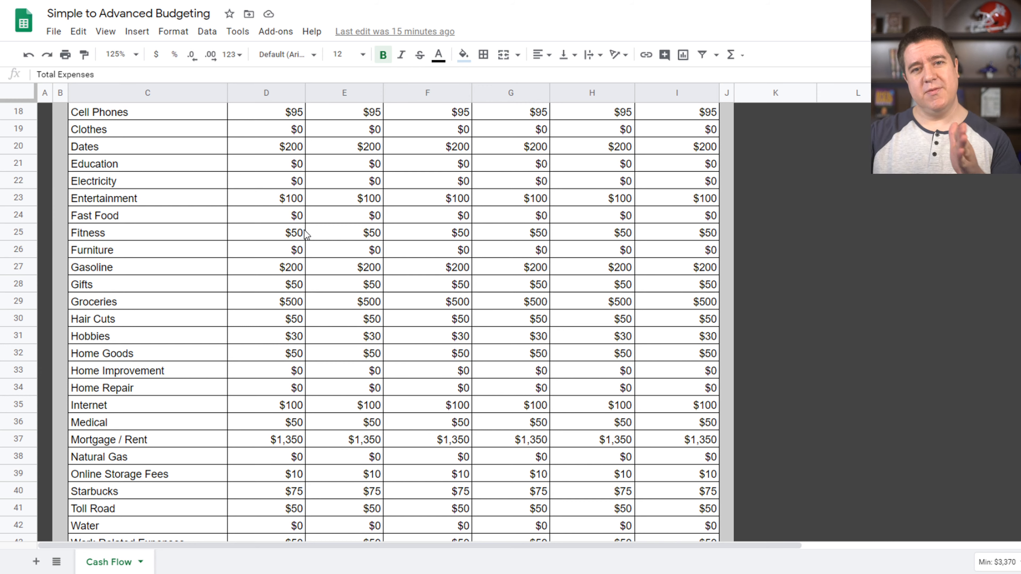
{"action": "scroll", "coordinate": [306, 234], "scroll_direction": "up", "scroll_amount": 10}
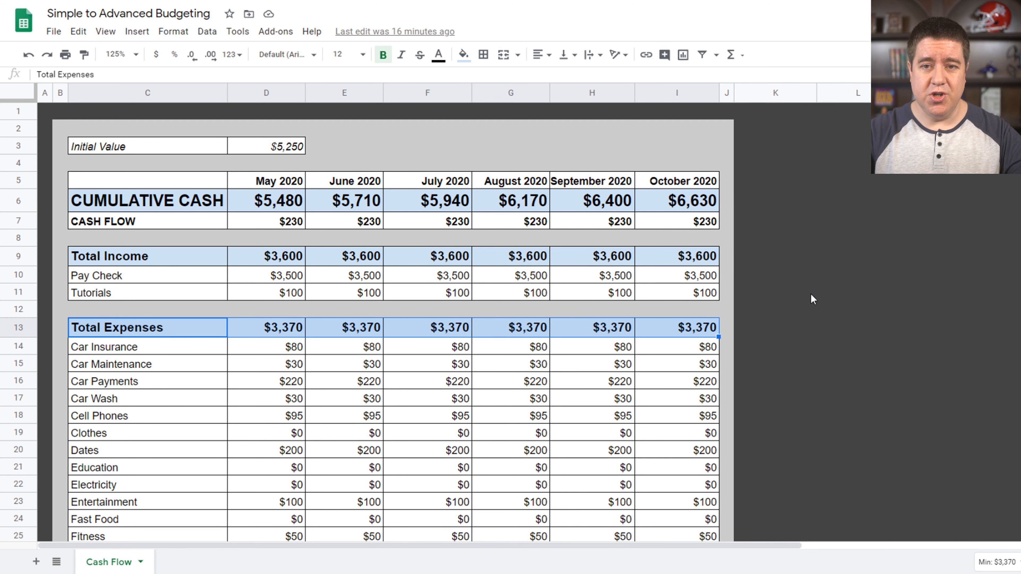
Add a new sheet to the spreadsheet and rename it Expenses
{"action": "left_click", "coordinate": [36, 562]}
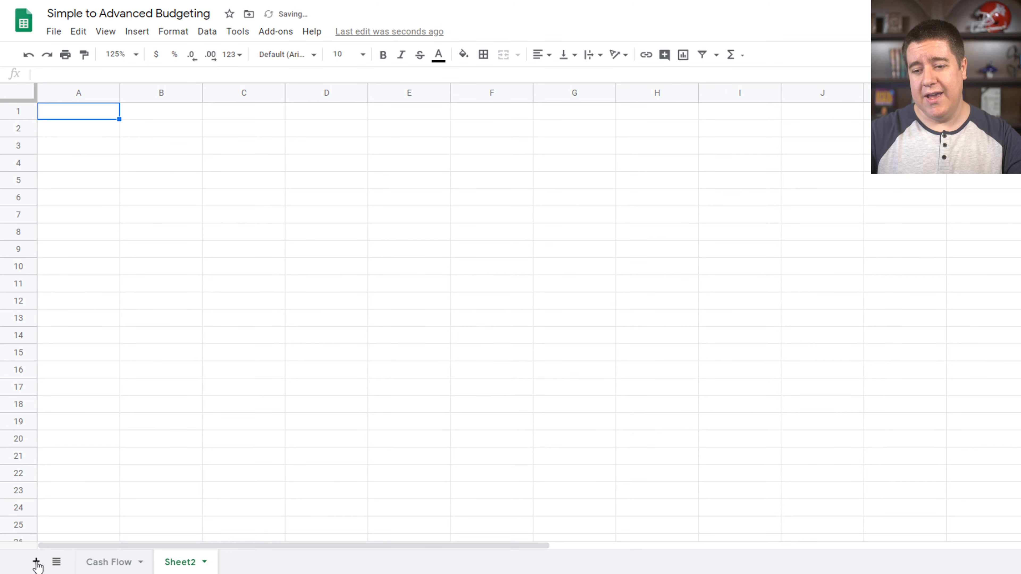
{"action": "left_click", "coordinate": [204, 563]}
{"action": "double_click", "coordinate": [194, 563]}
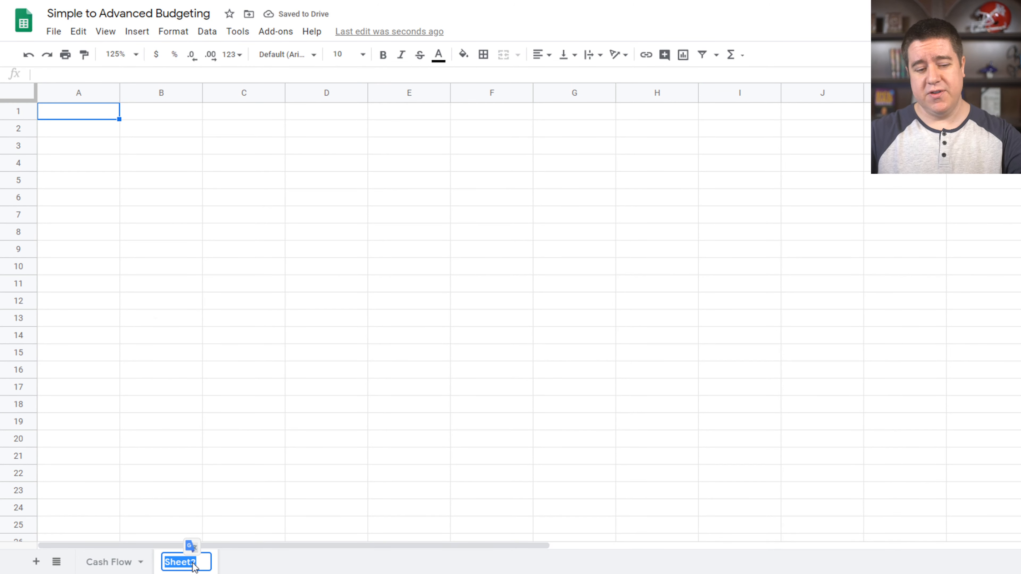
{"action": "type", "text": "Expenses"}
{"action": "key", "text": "Return"}
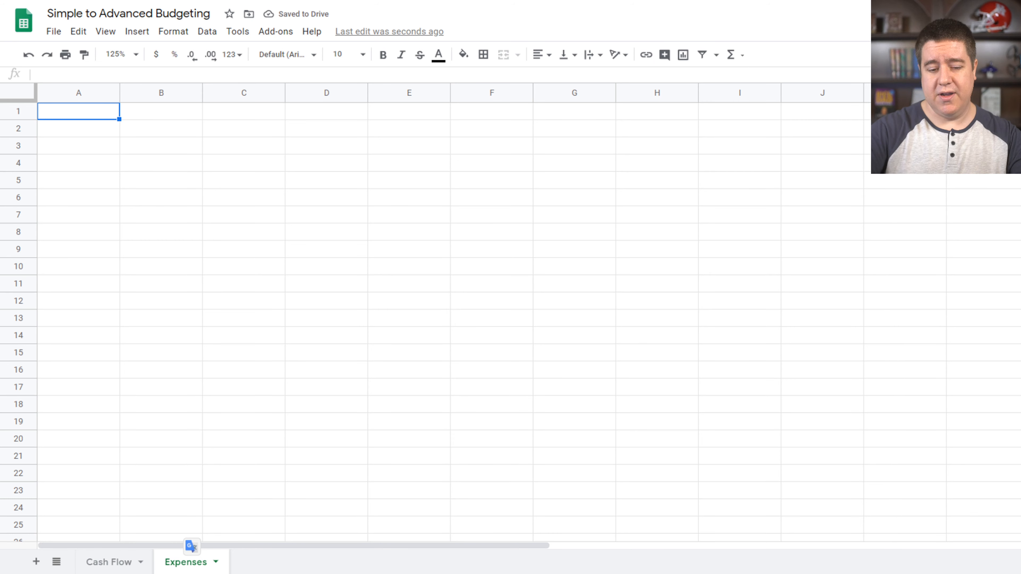
{"action": "left_click", "coordinate": [193, 225]}
{"action": "left_click", "coordinate": [93, 113]}
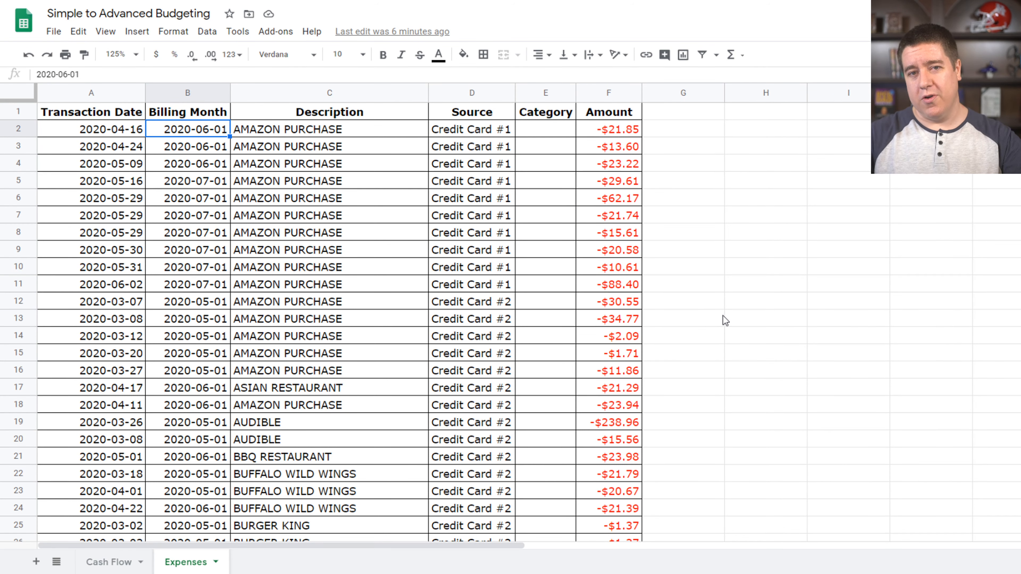
Compare the empty Category column in the Expenses sheet with the expense category names listed in the Cash Flow sheet
{"action": "left_click_drag", "start_coordinate": [555, 131], "coordinate": [546, 435]}
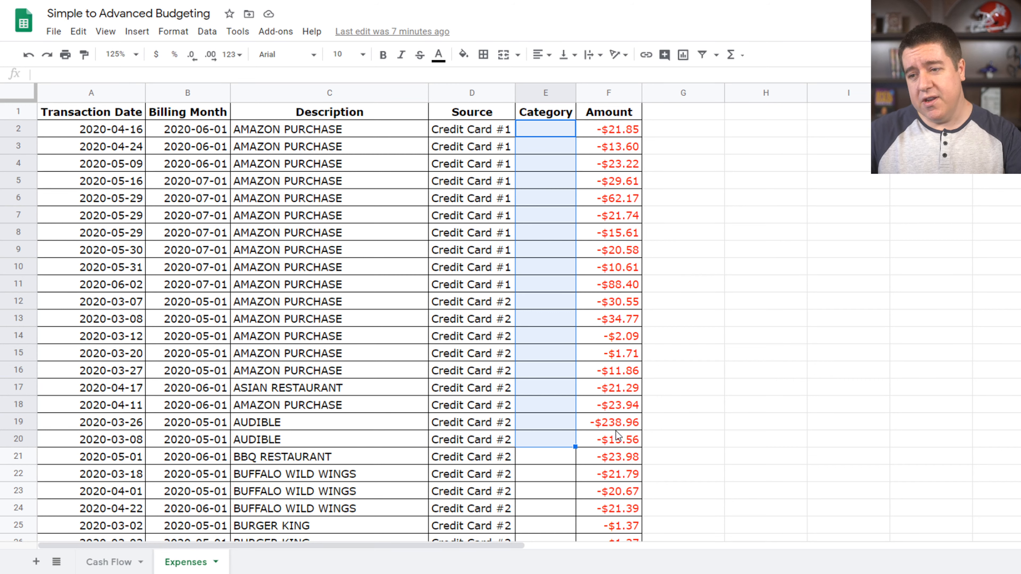
{"action": "left_click", "coordinate": [122, 570]}
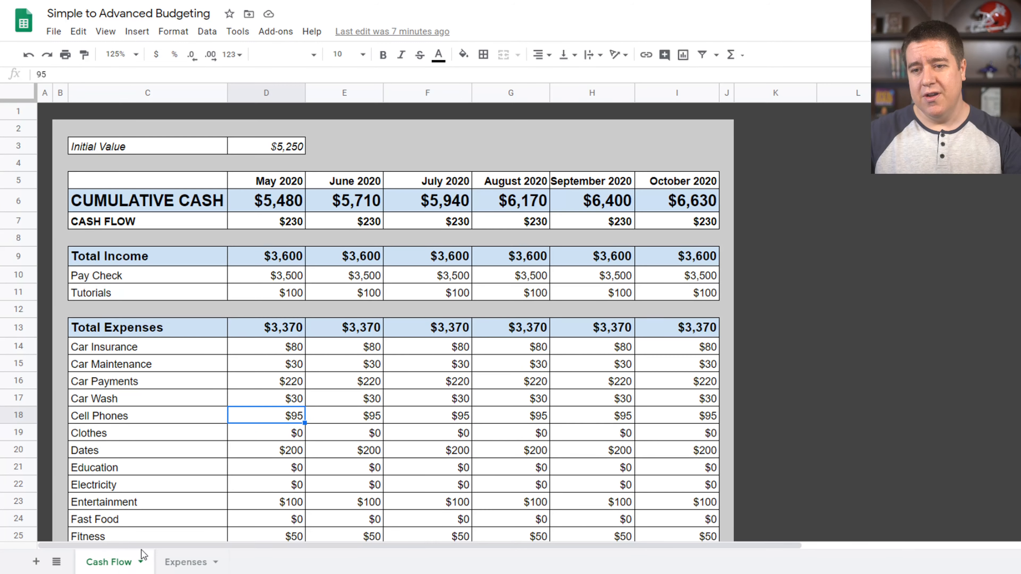
{"action": "left_click_drag", "start_coordinate": [134, 352], "coordinate": [125, 535]}
{"action": "scroll", "coordinate": [193, 497], "scroll_direction": "down", "scroll_amount": 5}
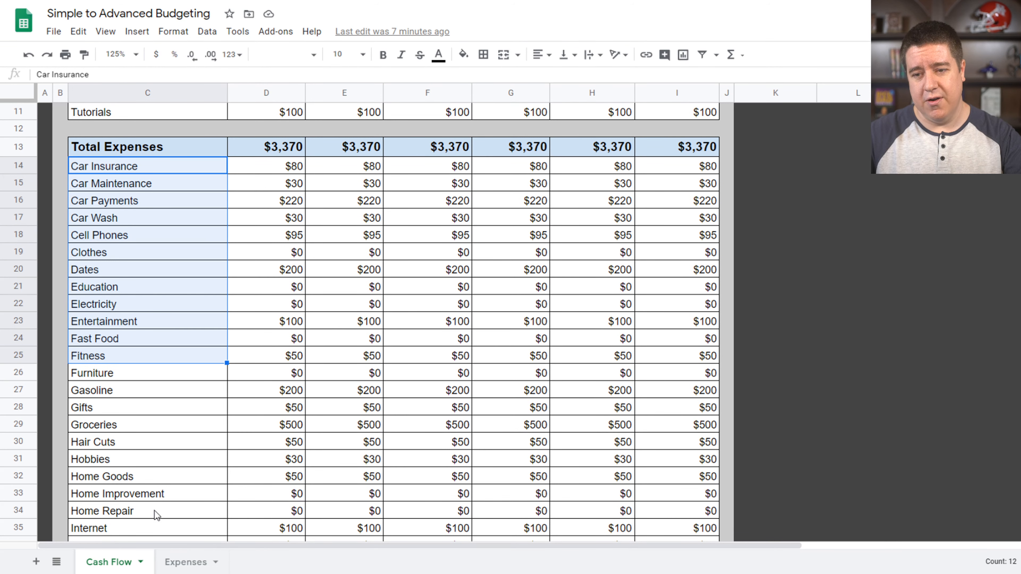
{"action": "left_click", "coordinate": [186, 562]}
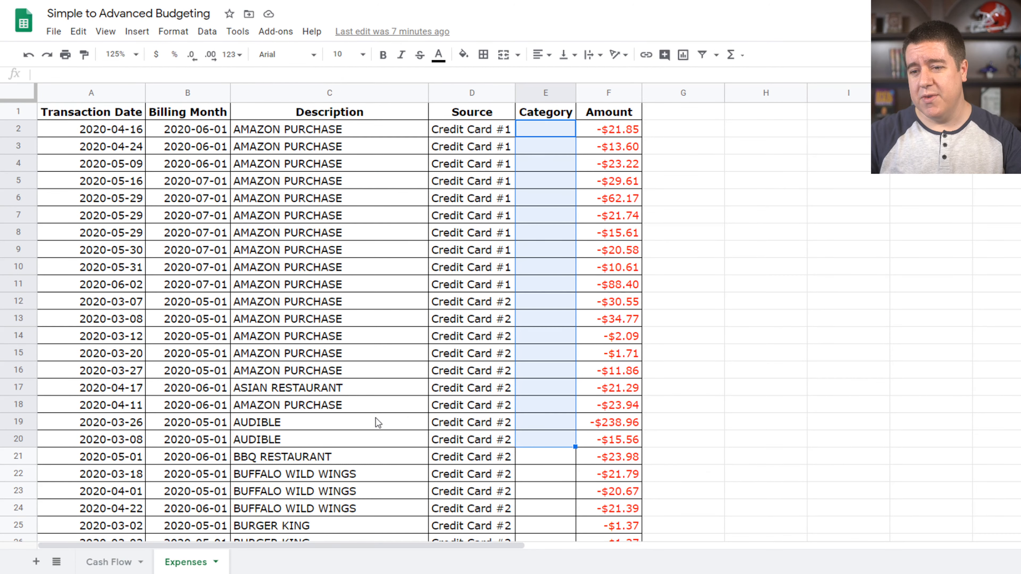
Enter Entertainment as the category for the two AUDIBLE transactions in rows 19 and 20
{"action": "left_click", "coordinate": [541, 427]}
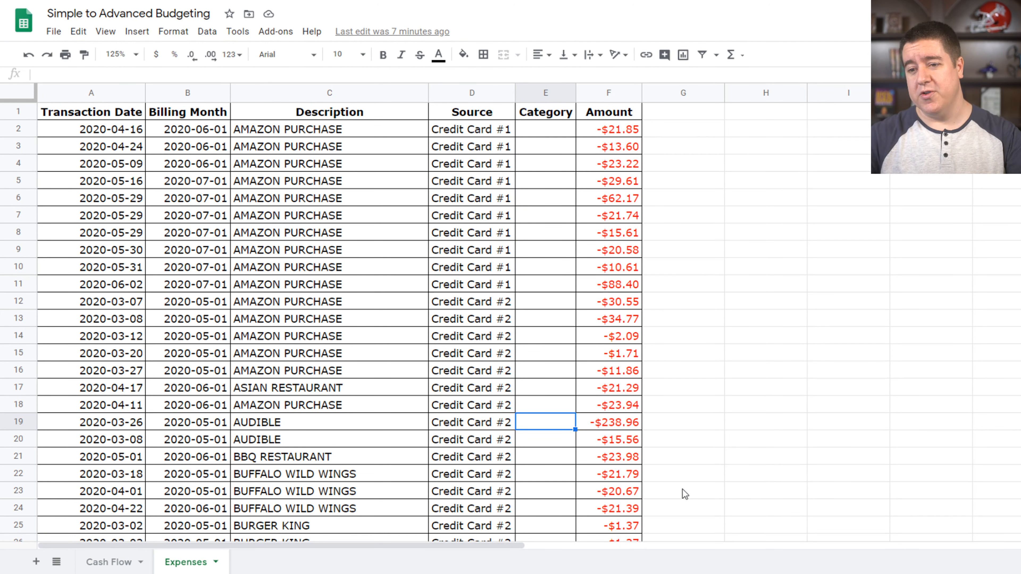
{"action": "type", "text": "Ent"}
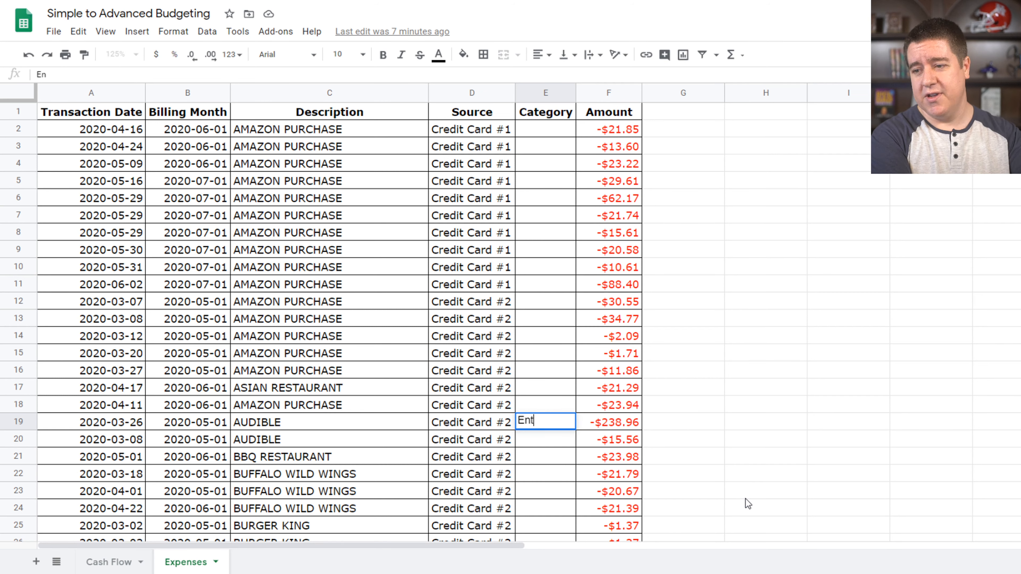
{"action": "type", "text": "ertainment"}
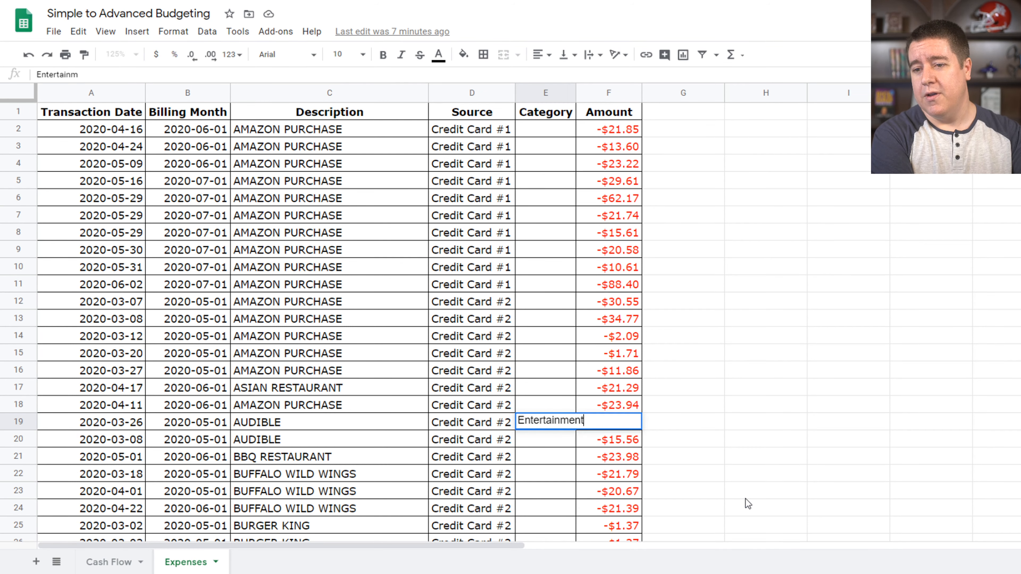
{"action": "key", "text": "Return"}
{"action": "key", "text": "Up"}
{"action": "key", "text": "ctrl+c"}
{"action": "key", "text": "Down"}
{"action": "key", "text": "ctrl+v"}
{"action": "key", "text": "Down"}
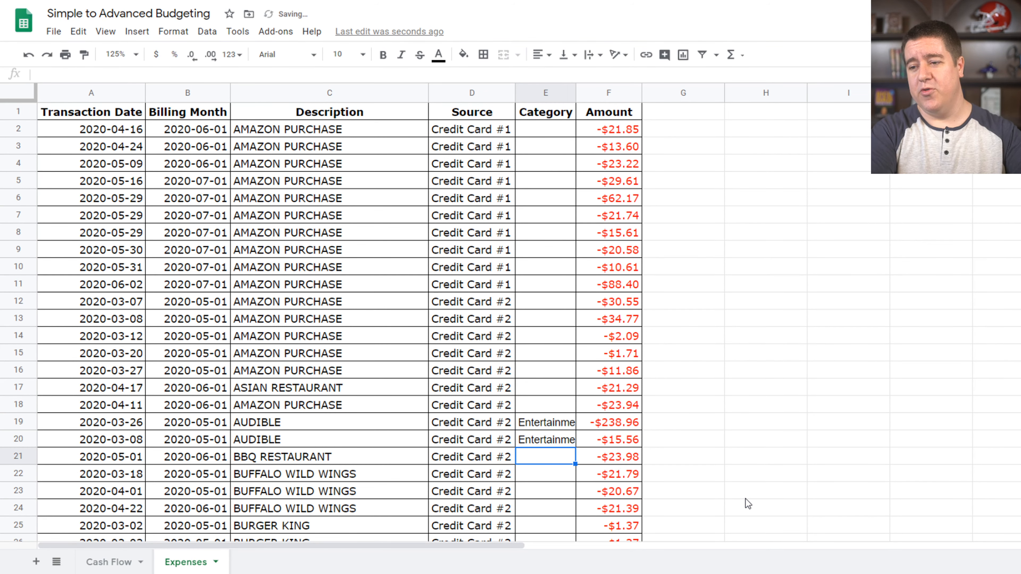
Enter Fast Food as the category for the BBQ RESTAURANT, BUFFALO WILD WINGS and first BURGER KING transactions in rows 21 to 25
{"action": "type", "text": "Fast Food"}
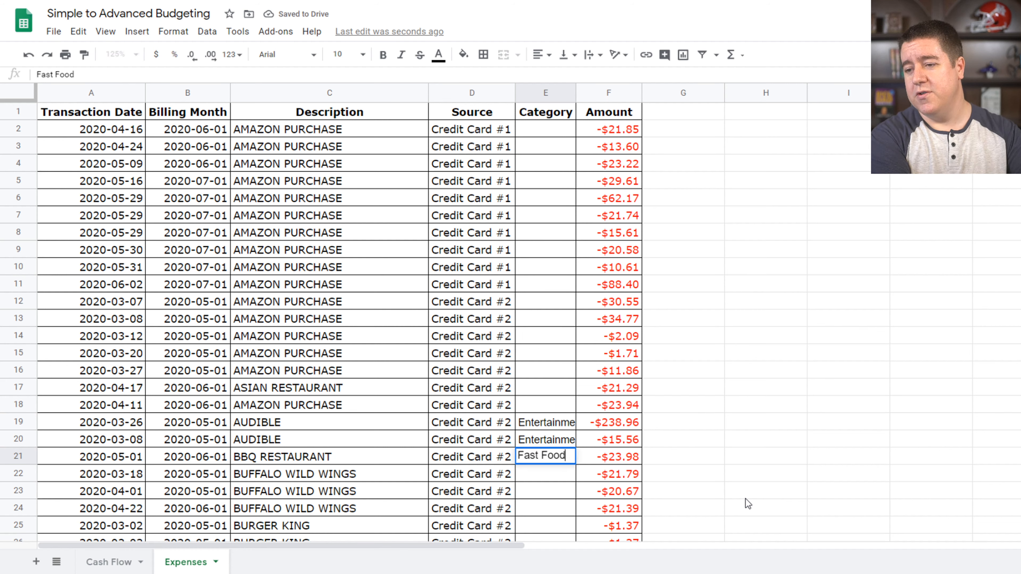
{"action": "key", "text": "Return"}
{"action": "key", "text": "Up"}
{"action": "key", "text": "ctrl+c"}
{"action": "key", "text": "Down"}
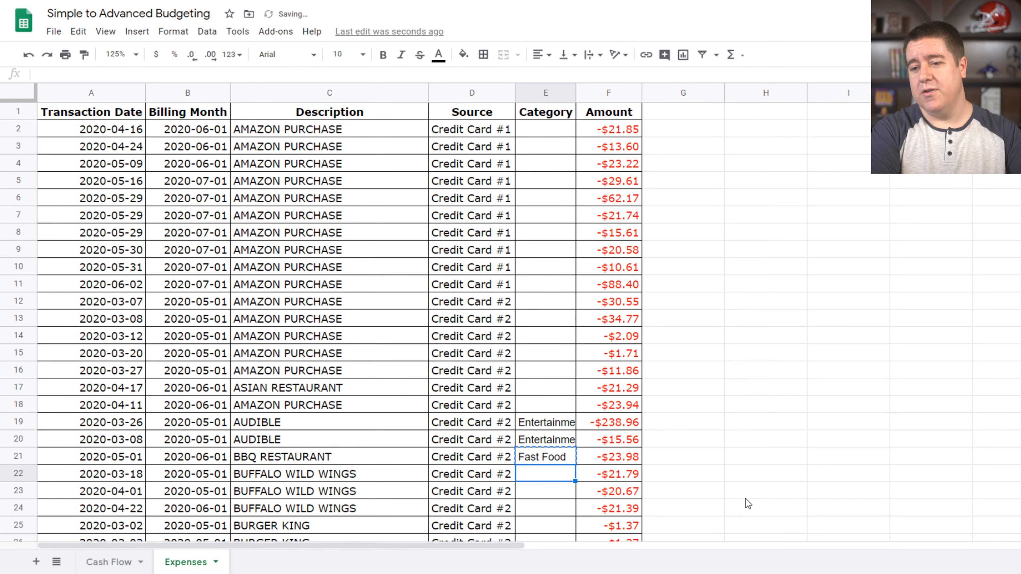
{"action": "key", "text": "ctrl+v"}
{"action": "key", "text": "Down"}
{"action": "key", "text": "ctrl+v"}
{"action": "key", "text": "Down"}
{"action": "key", "text": "ctrl+v"}
{"action": "key", "text": "Down"}
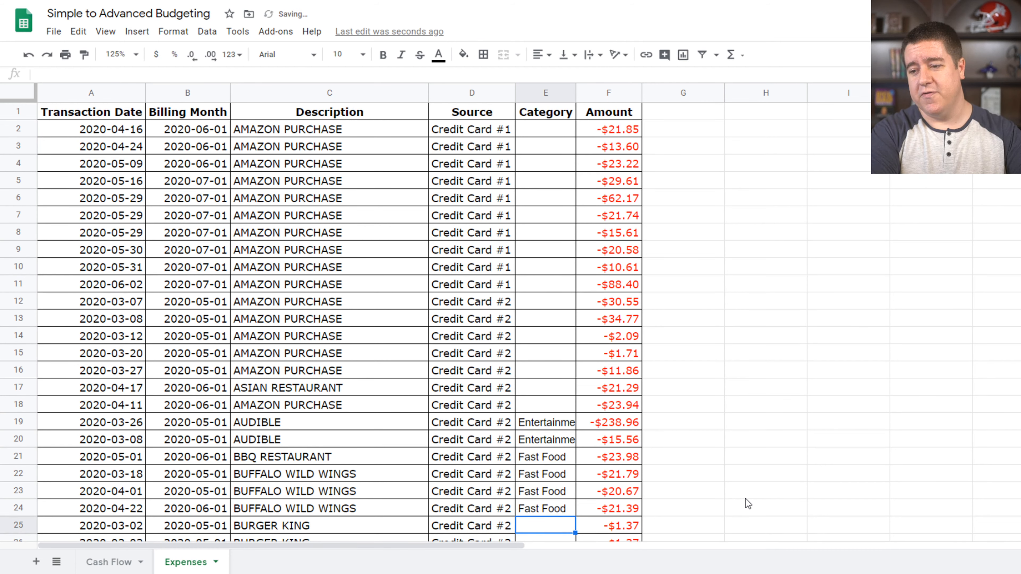
{"action": "key", "text": "ctrl+v"}
{"action": "key", "text": "Up"}
{"action": "key", "text": "Up"}
{"action": "key", "text": "Up"}
{"action": "key", "text": "Up"}
{"action": "key", "text": "Up"}
{"action": "key", "text": "Up"}
{"action": "key", "text": "Up"}
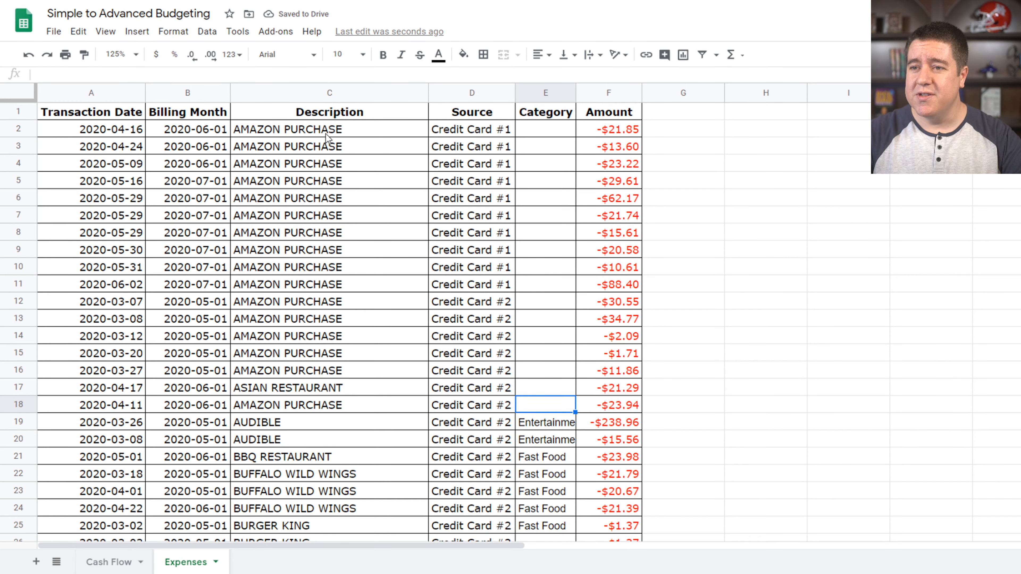
Paste the prepared category list down the Category column from cell E2 and fit the column's width to its contents
{"action": "left_click_drag", "start_coordinate": [326, 136], "coordinate": [378, 373]}
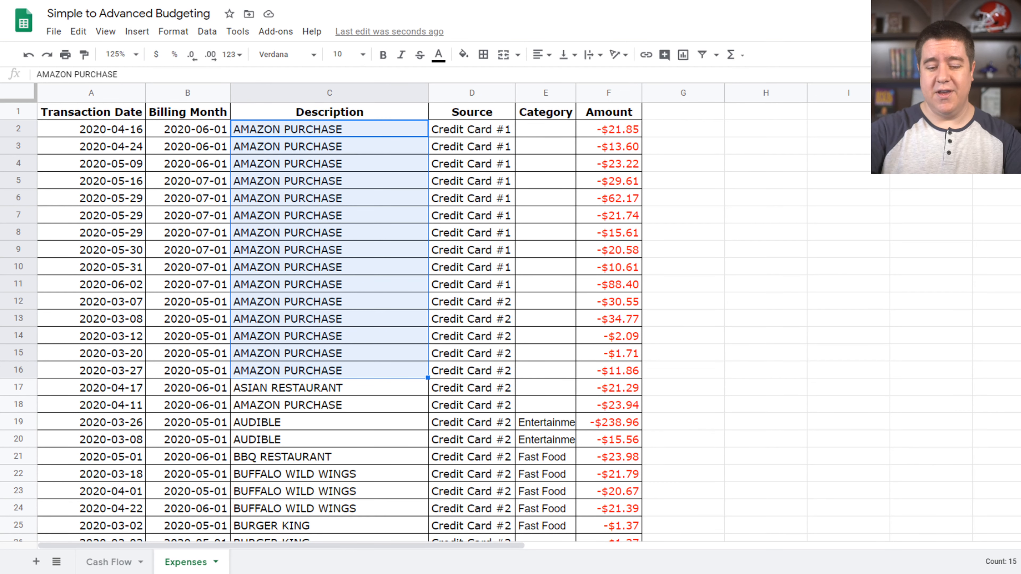
{"action": "left_click", "coordinate": [534, 131]}
{"action": "key", "text": "ctrl+v"}
{"action": "left_click", "coordinate": [393, 273]}
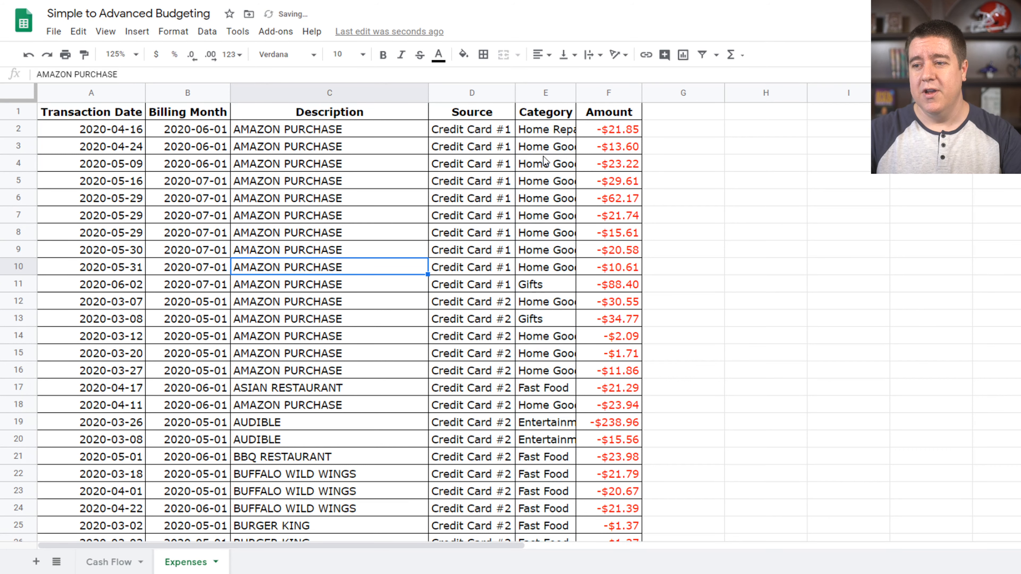
{"action": "double_click", "coordinate": [575, 89]}
Review the categories assigned to the transactions down the Category column of the Expenses sheet
{"action": "left_click", "coordinate": [562, 234]}
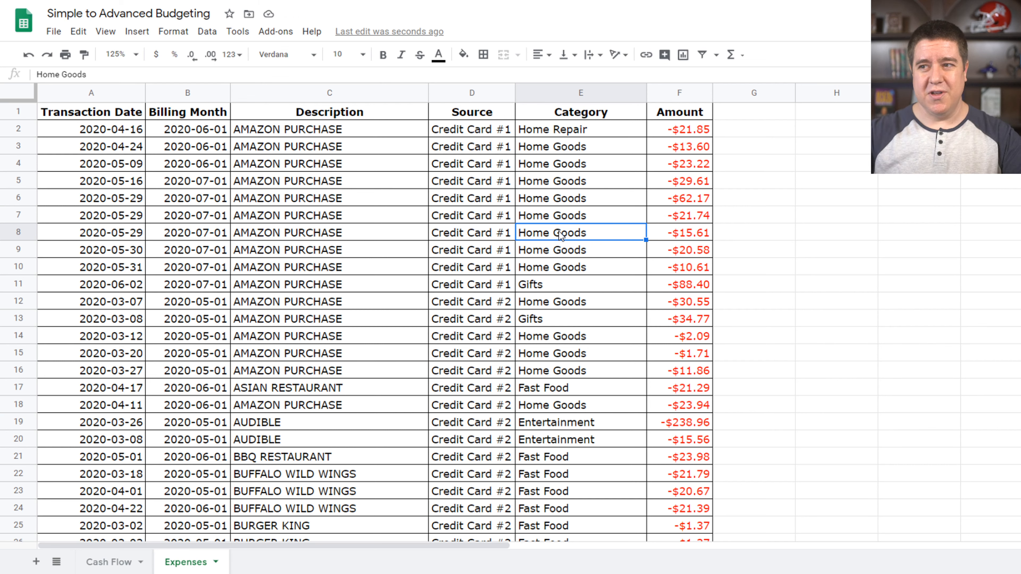
{"action": "left_click_drag", "start_coordinate": [593, 142], "coordinate": [590, 480]}
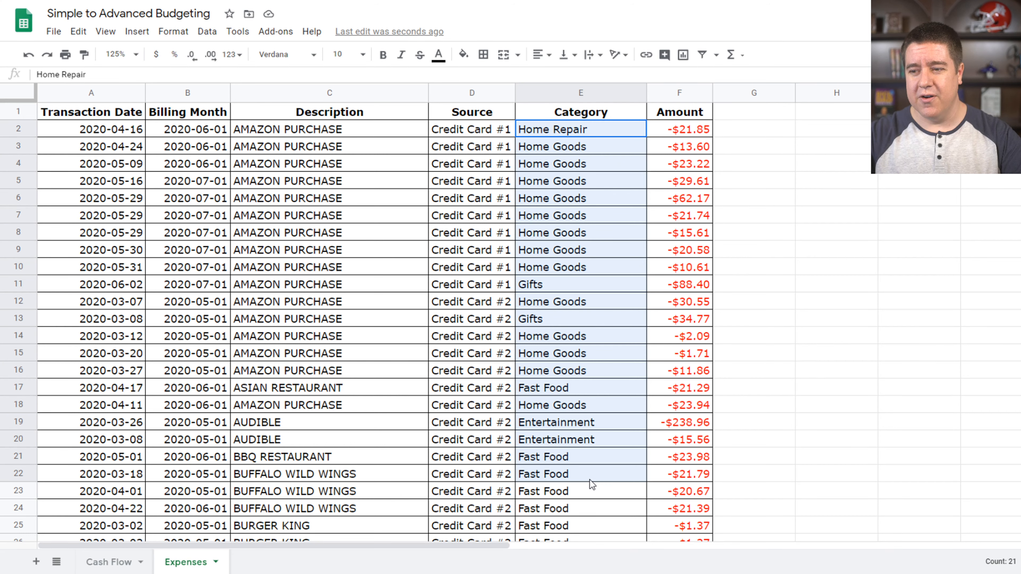
{"action": "scroll", "coordinate": [593, 476], "scroll_direction": "down", "scroll_amount": 8}
{"action": "scroll", "coordinate": [593, 476], "scroll_direction": "down", "scroll_amount": 15}
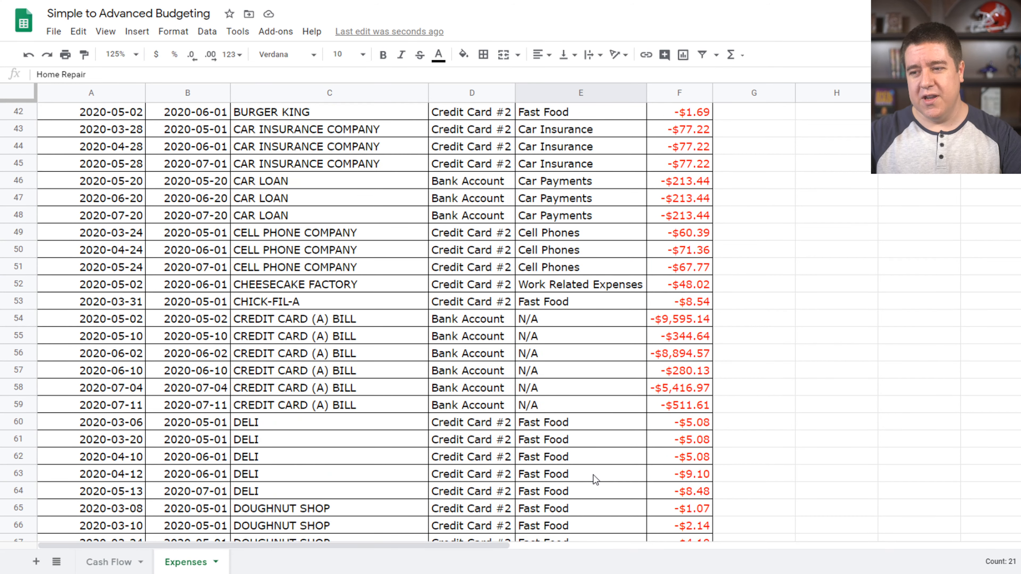
{"action": "left_click", "coordinate": [593, 476]}
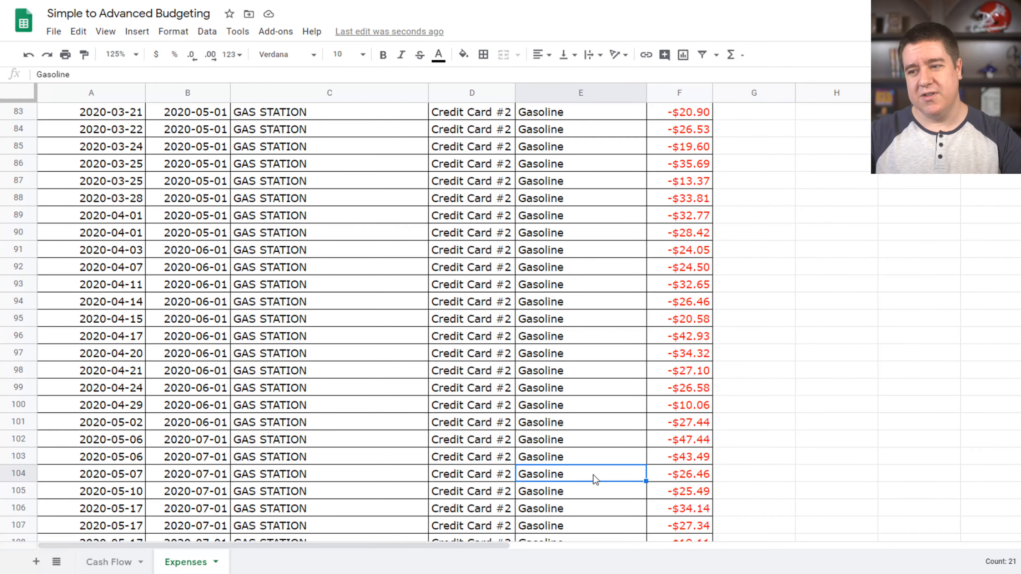
{"action": "key", "text": "ctrl+Home"}
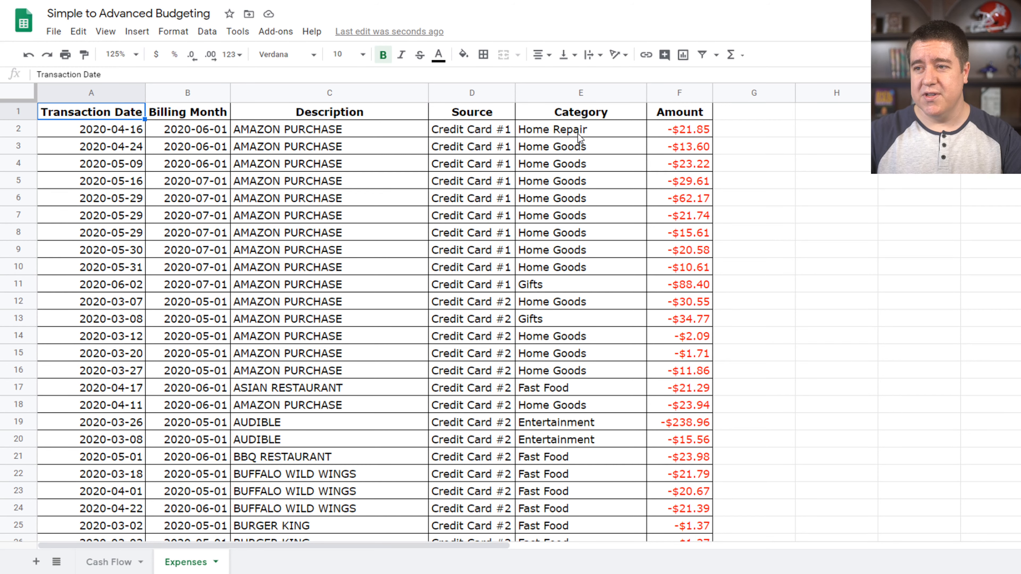
{"action": "left_click", "coordinate": [563, 133]}
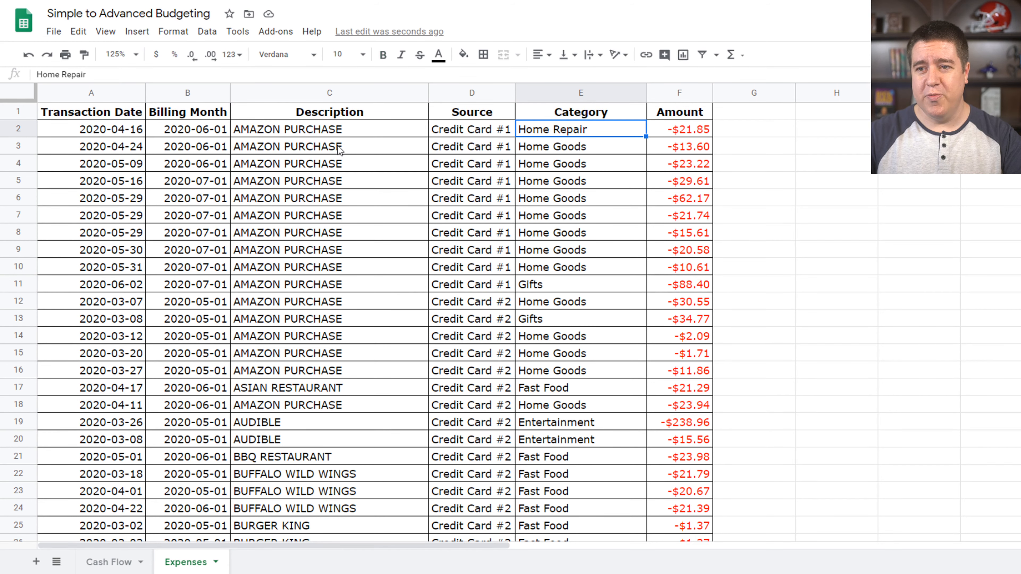
Compare the categories assigned on the Expenses sheet, such as Home Repair, with the expense rows and months on the Cash Flow sheet
{"action": "left_click", "coordinate": [203, 136]}
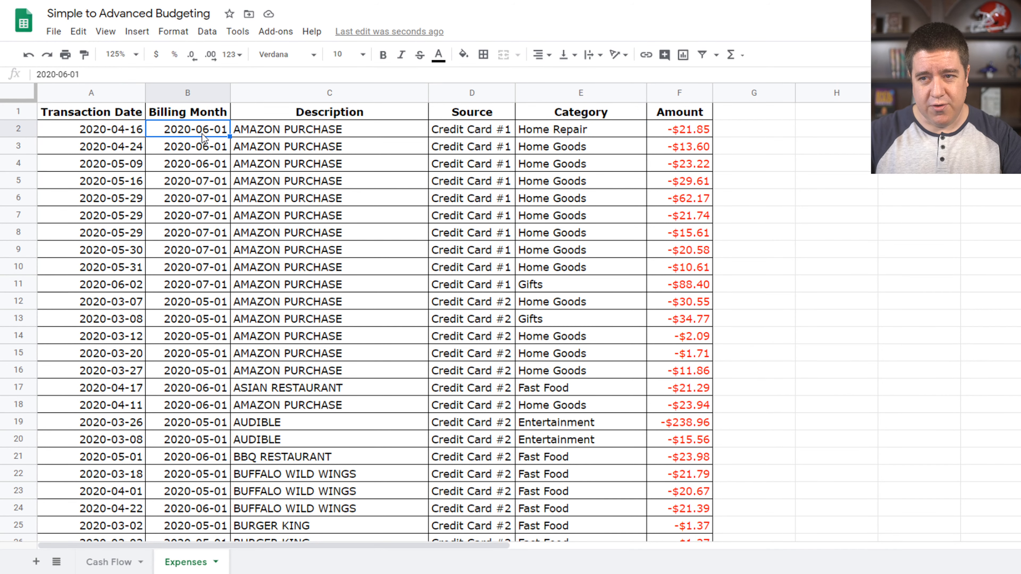
{"action": "left_click", "coordinate": [112, 562]}
{"action": "scroll", "coordinate": [310, 473], "scroll_direction": "down", "scroll_amount": 1}
{"action": "left_click", "coordinate": [145, 478]}
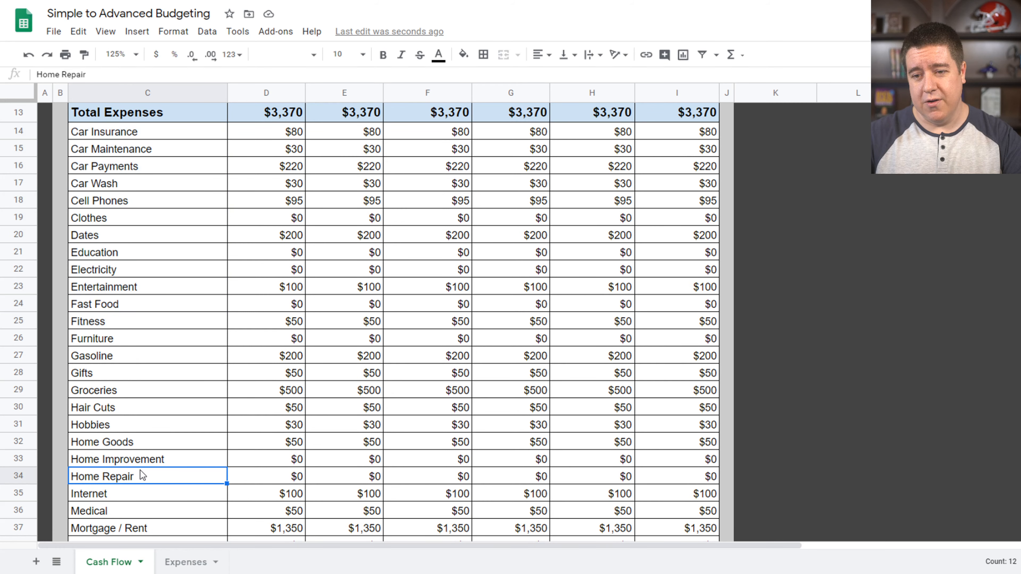
{"action": "left_click", "coordinate": [347, 483]}
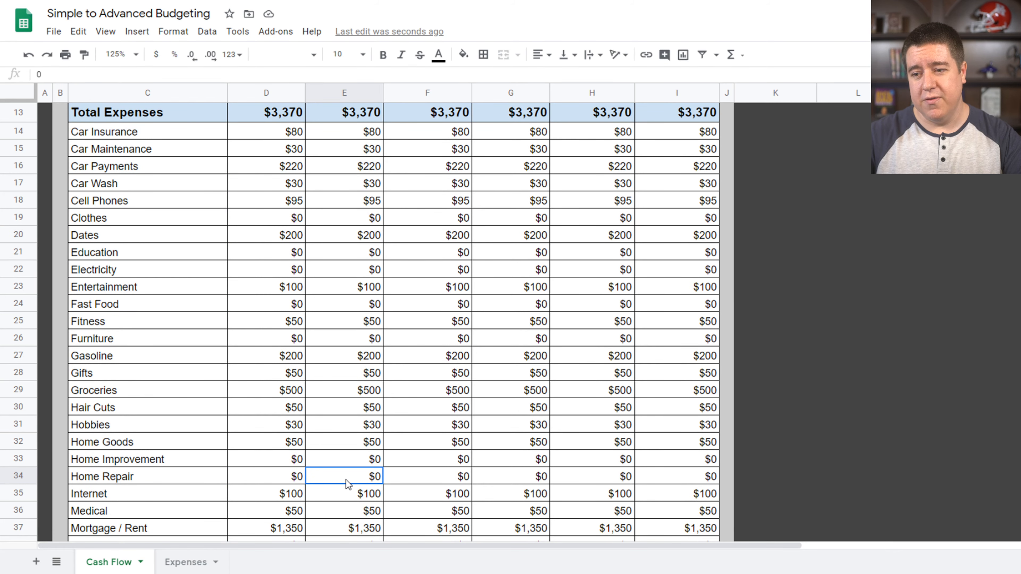
{"action": "scroll", "coordinate": [348, 484], "scroll_direction": "up", "scroll_amount": 5}
{"action": "scroll", "coordinate": [402, 412], "scroll_direction": "down", "scroll_amount": 6}
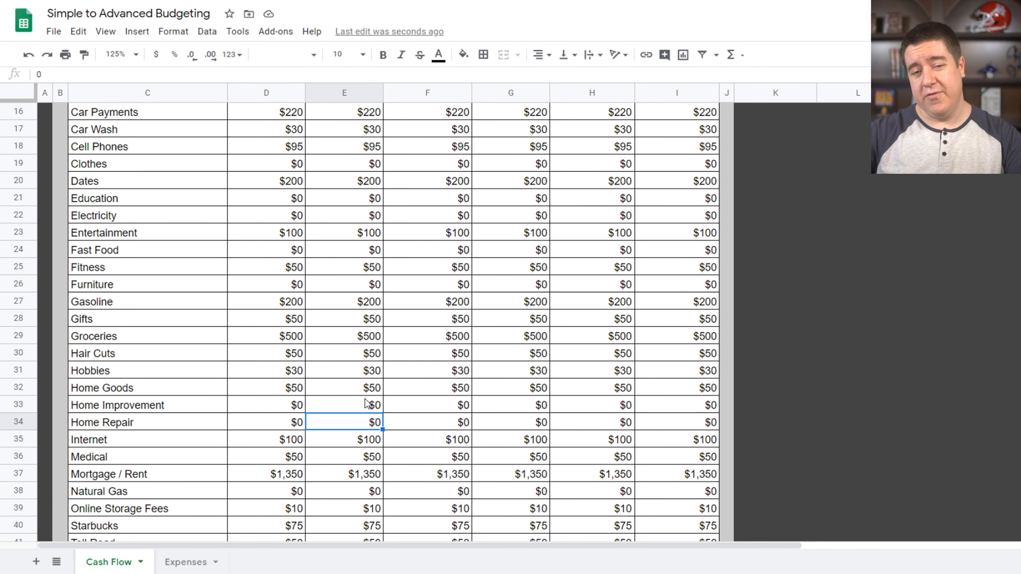
{"action": "scroll", "coordinate": [367, 402], "scroll_direction": "up", "scroll_amount": 5}
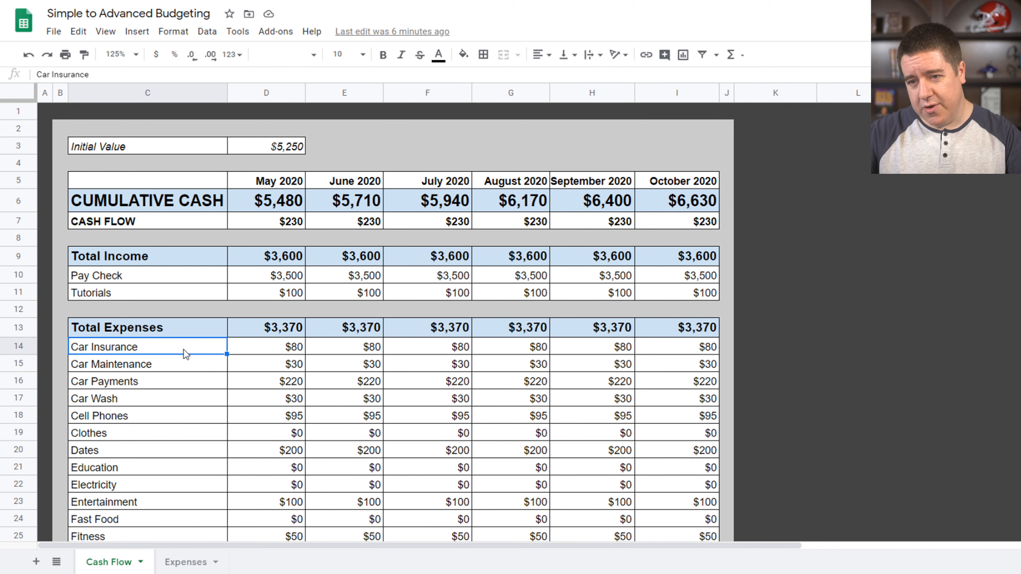
{"action": "left_click", "coordinate": [189, 562]}
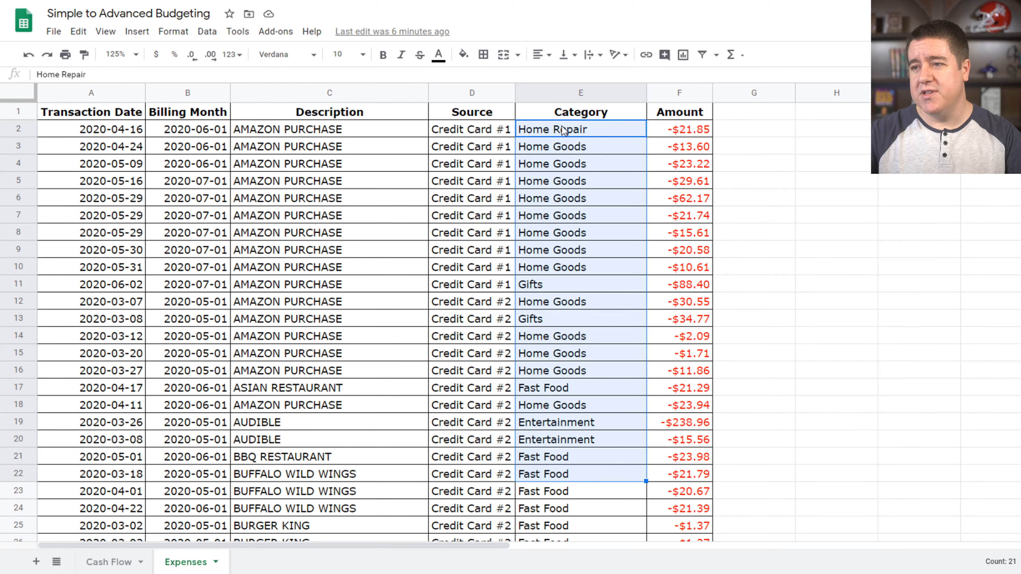
{"action": "left_click_drag", "start_coordinate": [551, 137], "coordinate": [521, 405]}
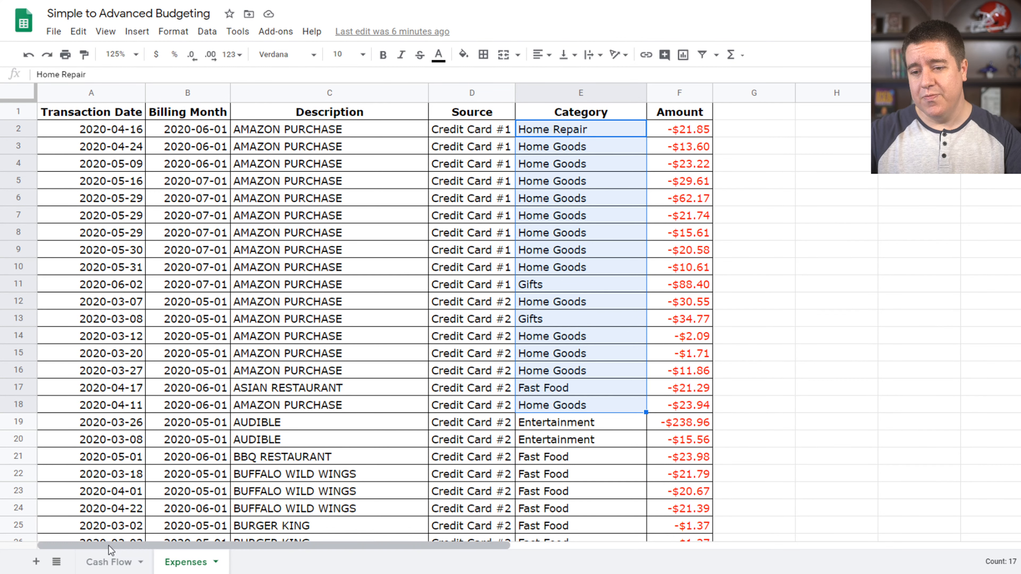
Start a SUMPRODUCT formula in Cash Flow cell D14 that matches C14 against the absolute category range Expenses!$E$2:$E$187
{"action": "left_click", "coordinate": [108, 562]}
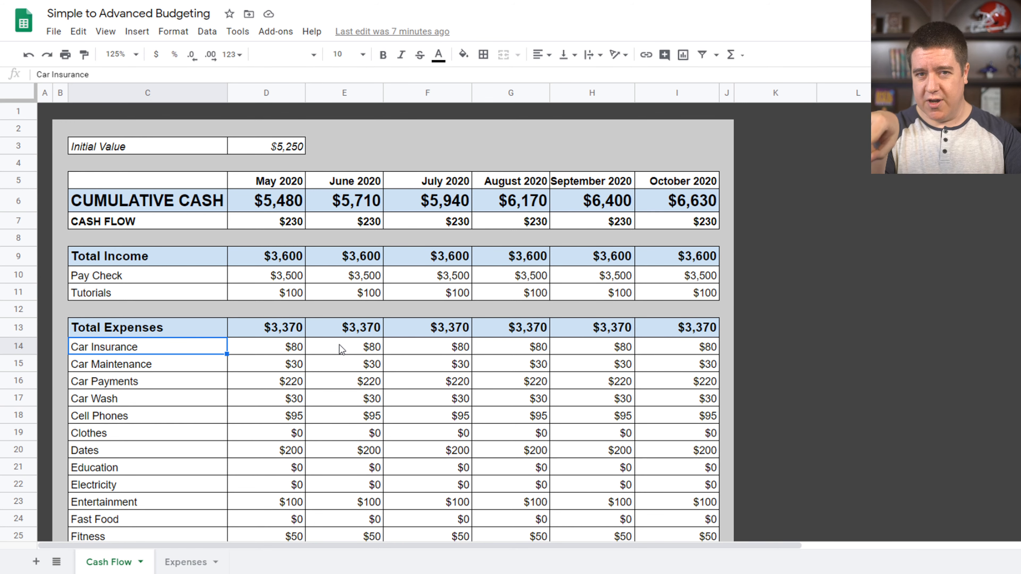
{"action": "left_click", "coordinate": [291, 349]}
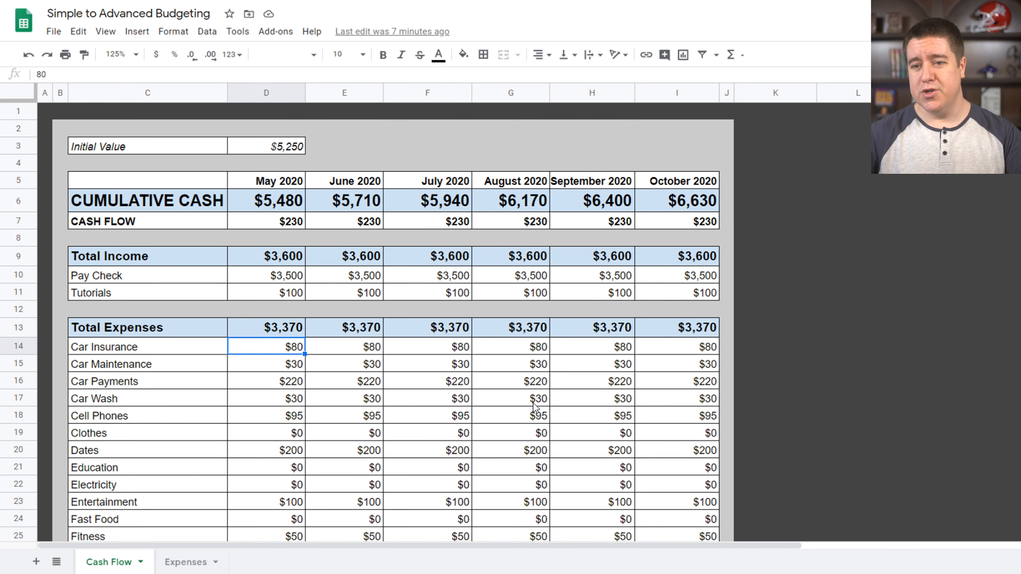
{"action": "type", "text": "="}
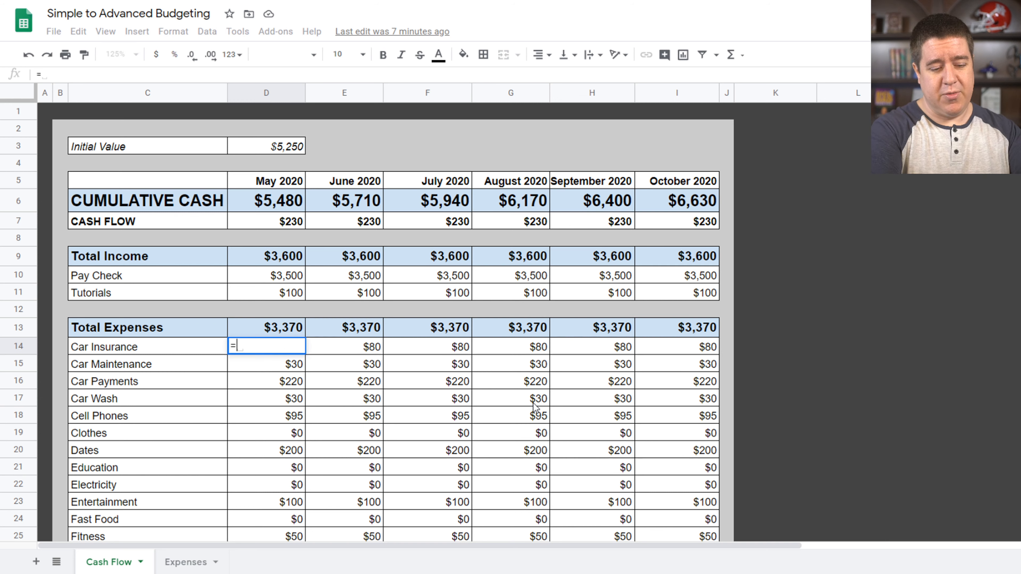
{"action": "type", "text": "sumproduct("}
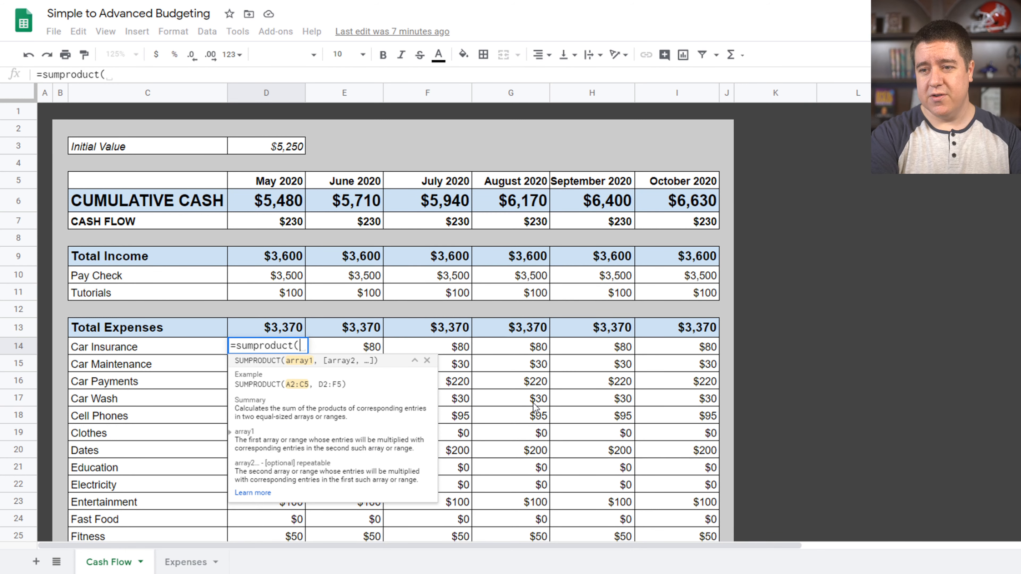
{"action": "key", "text": "Left"}
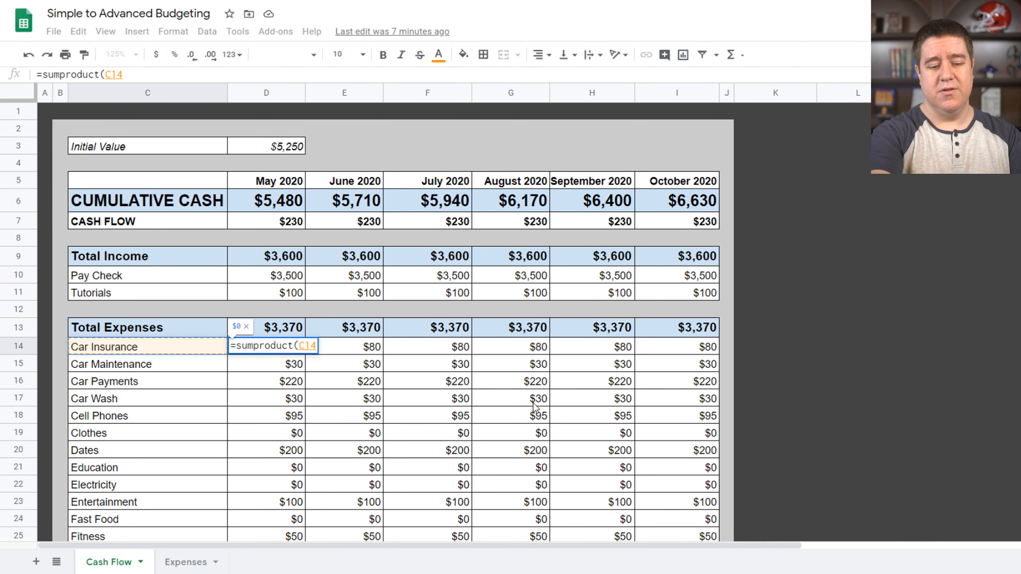
{"action": "type", "text": "="}
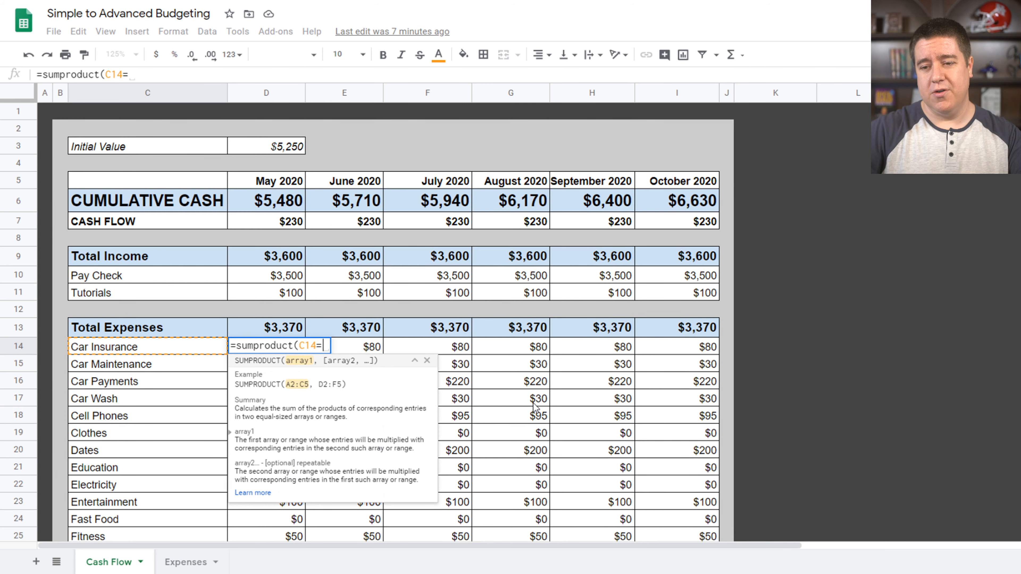
{"action": "left_click", "coordinate": [189, 562]}
{"action": "left_click", "coordinate": [553, 130]}
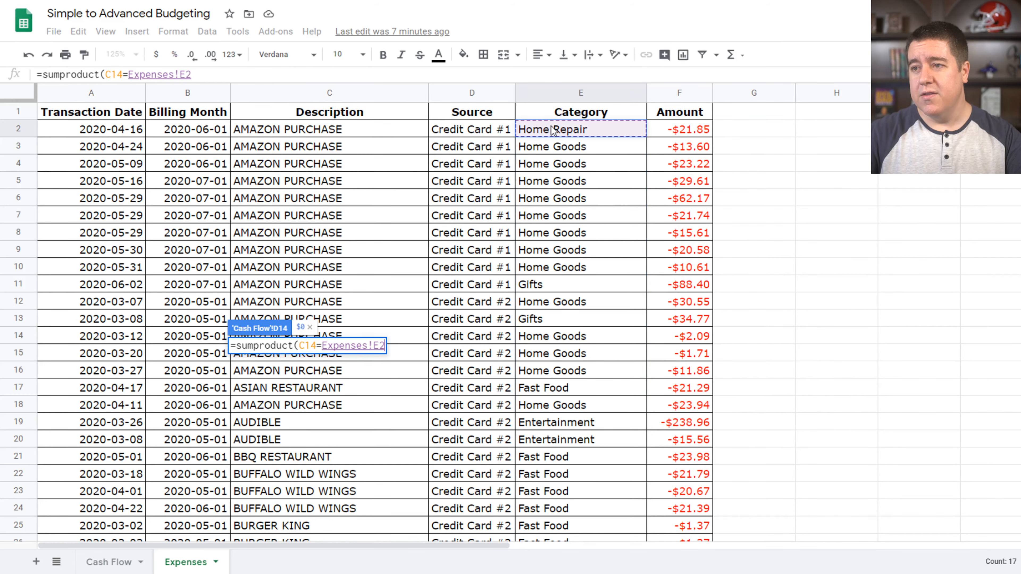
{"action": "key", "text": "ctrl+shift+Down"}
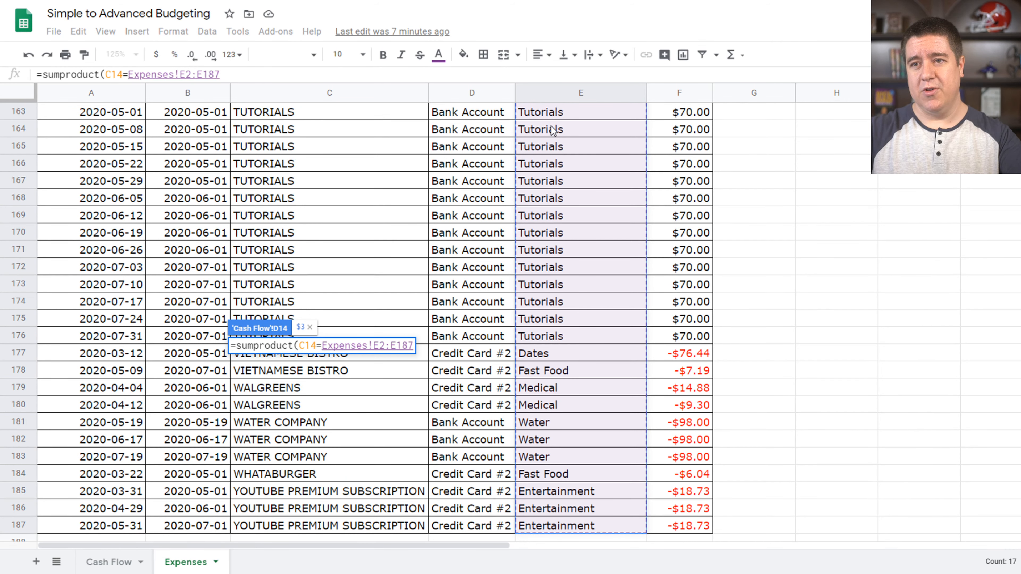
{"action": "key", "text": "F4"}
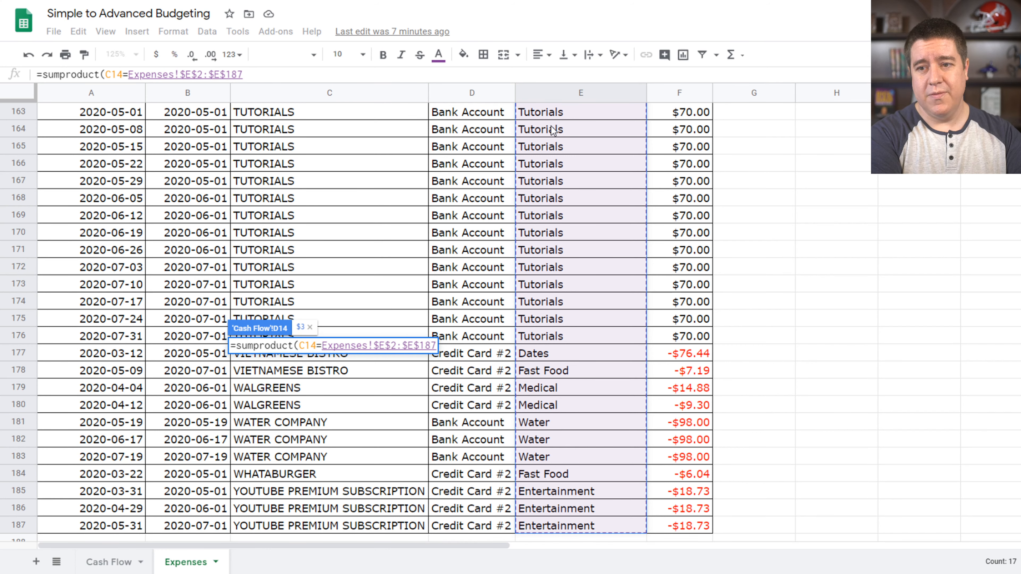
Add a condition to the D14 formula matching the month of D5 to the months in Expenses!$B$2:$B$187
{"action": "type", "text": ","}
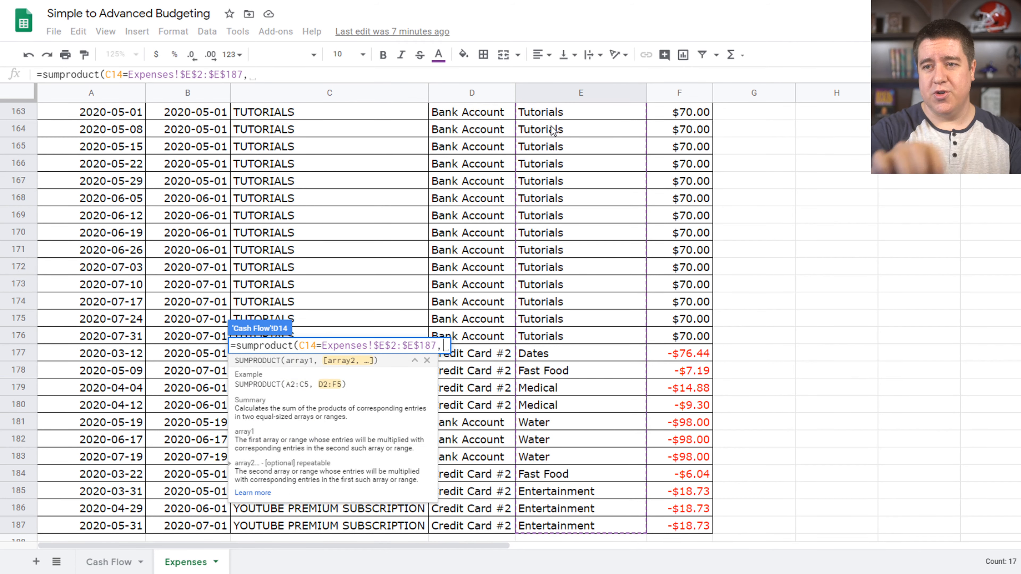
{"action": "left_click", "coordinate": [108, 562]}
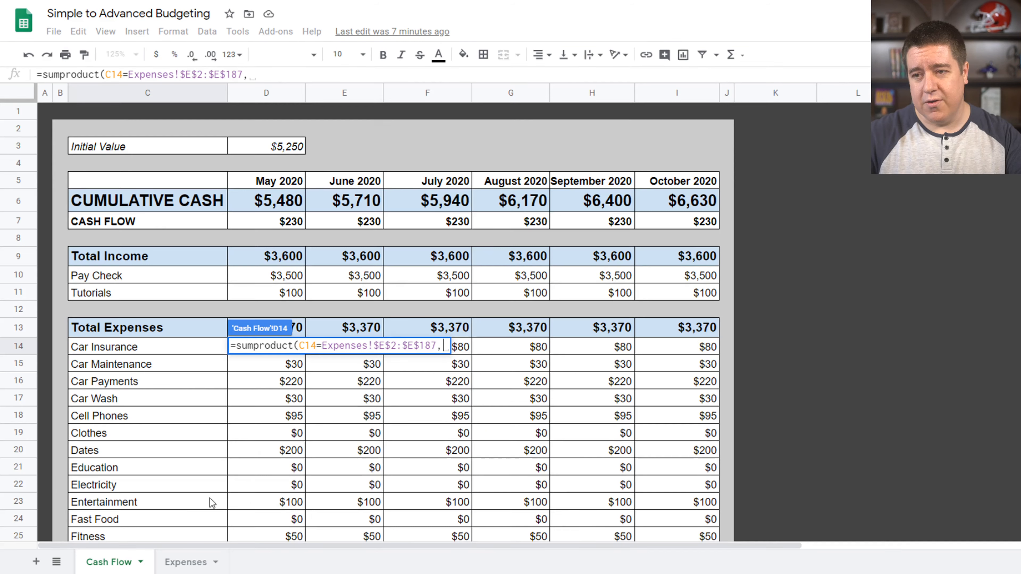
{"action": "type", "text": "month("}
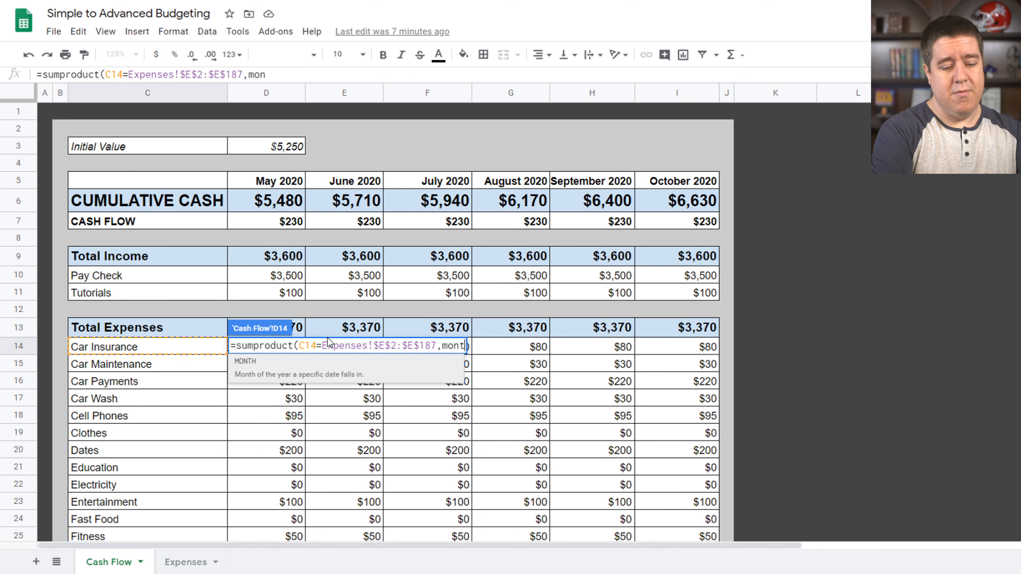
{"action": "left_click", "coordinate": [283, 183]}
{"action": "type", "text": ")=month"}
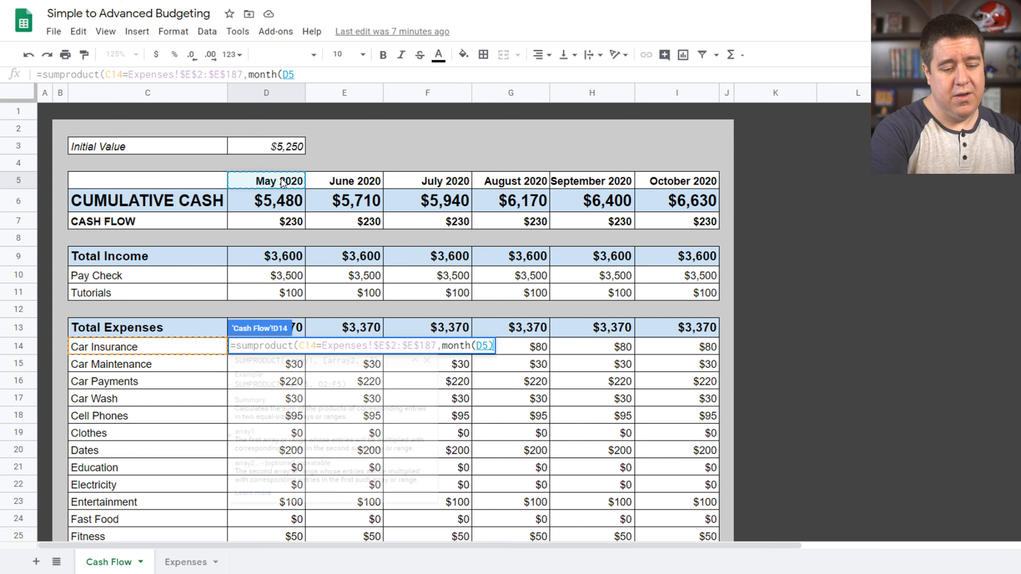
{"action": "type", "text": "("}
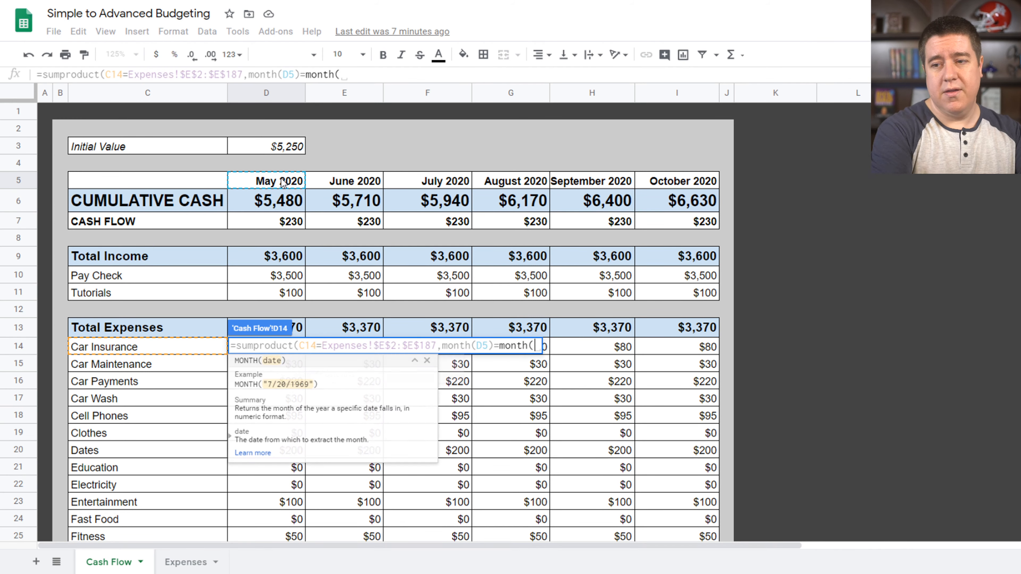
{"action": "left_click", "coordinate": [181, 562]}
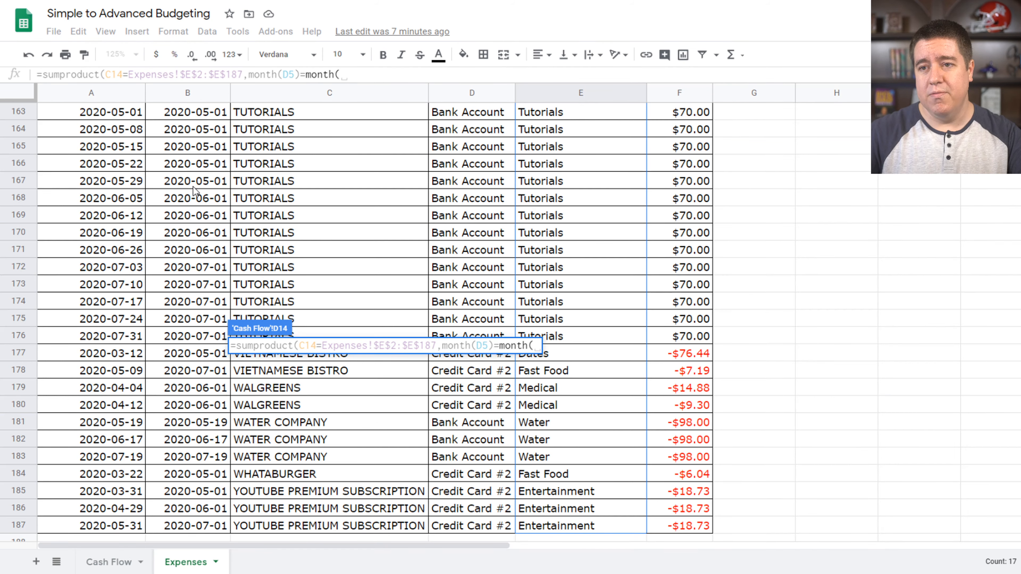
{"action": "left_click", "coordinate": [193, 187]}
{"action": "key", "text": "ctrl+Up"}
{"action": "key", "text": "Down"}
{"action": "key", "text": "ctrl+shift+Down"}
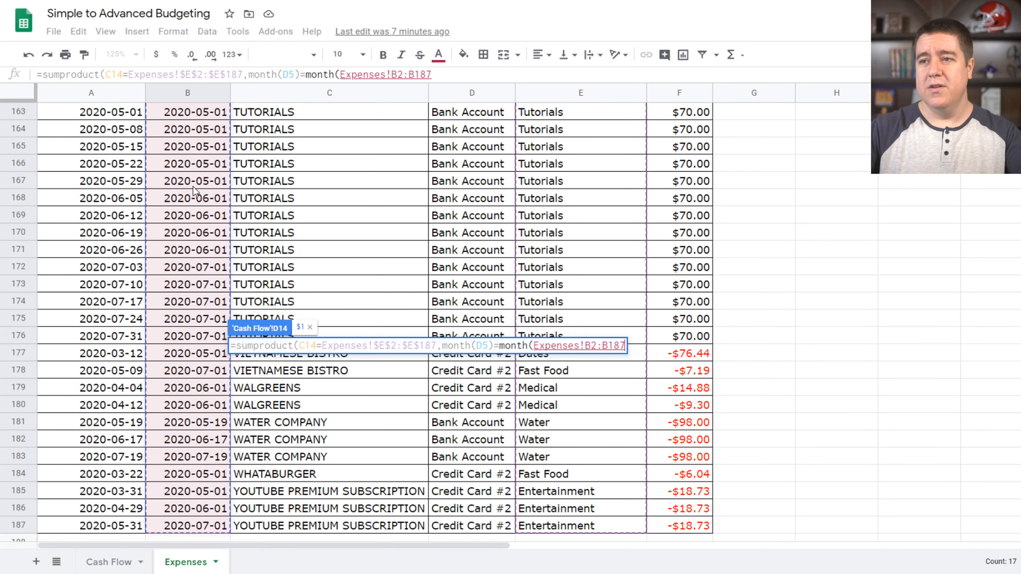
{"action": "key", "text": "F4"}
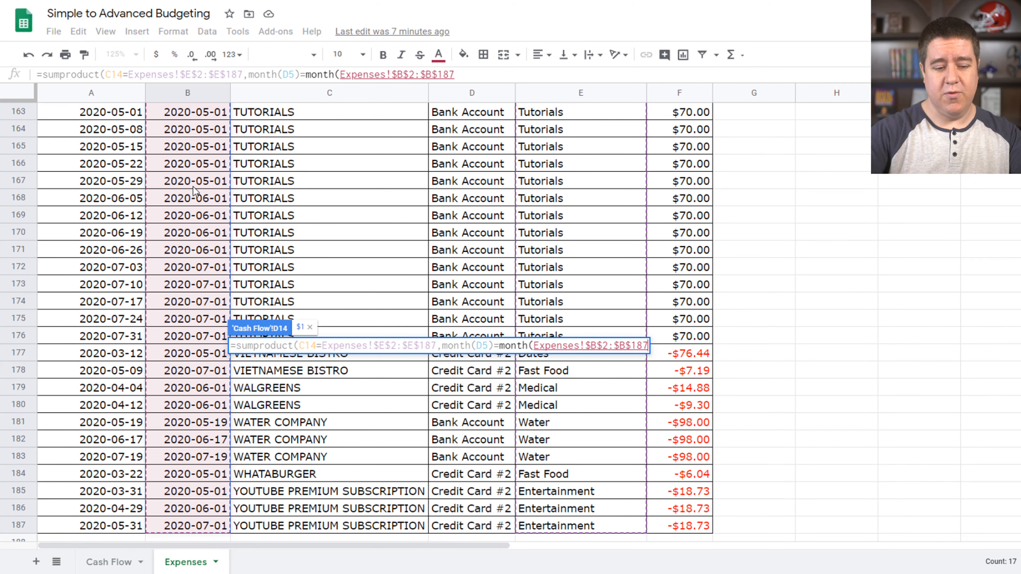
{"action": "type", "text": ")"}
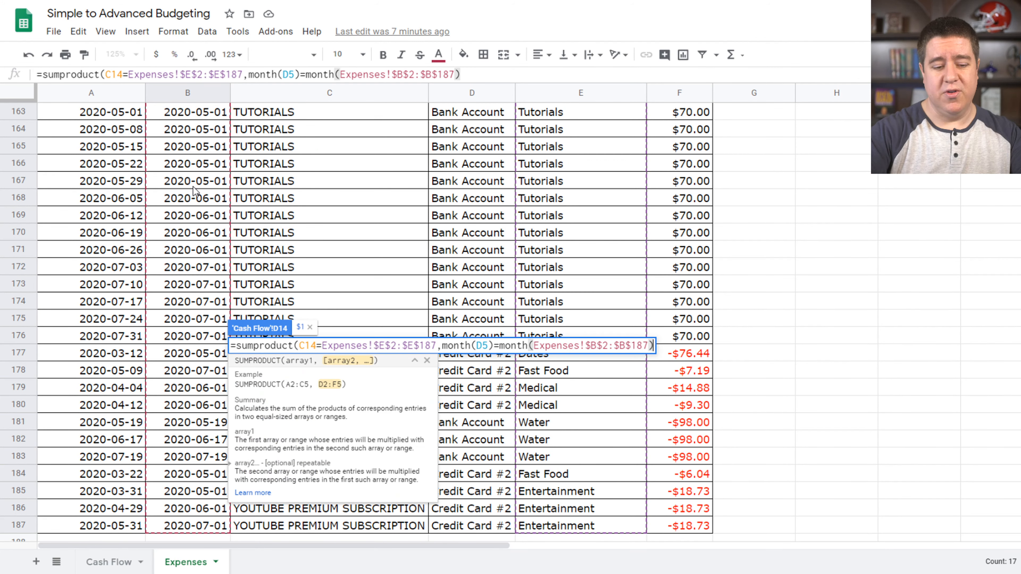
Add a condition to the D14 formula matching the year of D5 to the years in Expenses!$B$2:$B$187
{"action": "type", "text": "),year("}
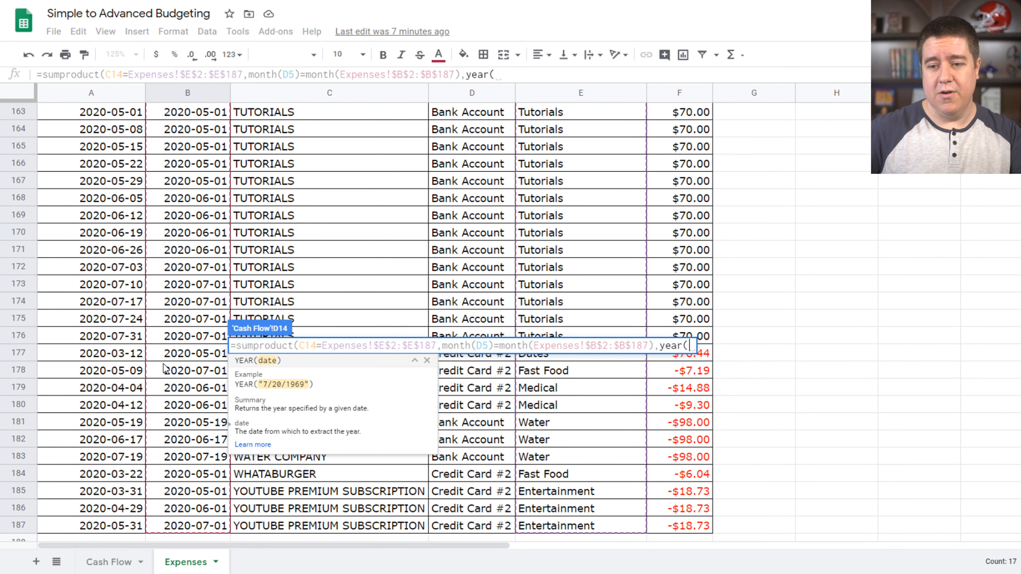
{"action": "left_click", "coordinate": [109, 562]}
{"action": "left_click", "coordinate": [280, 183]}
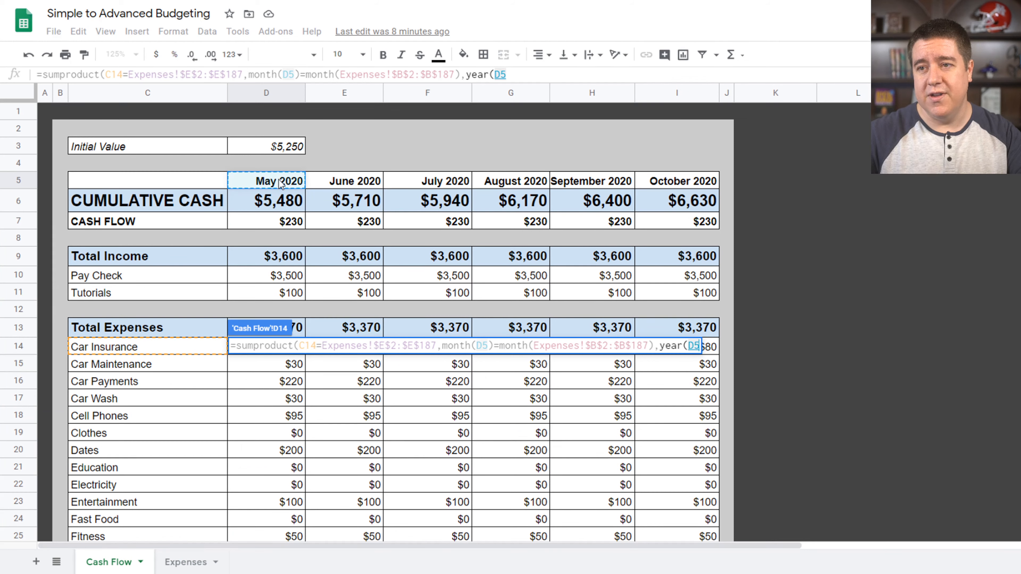
{"action": "type", "text": ")=year("}
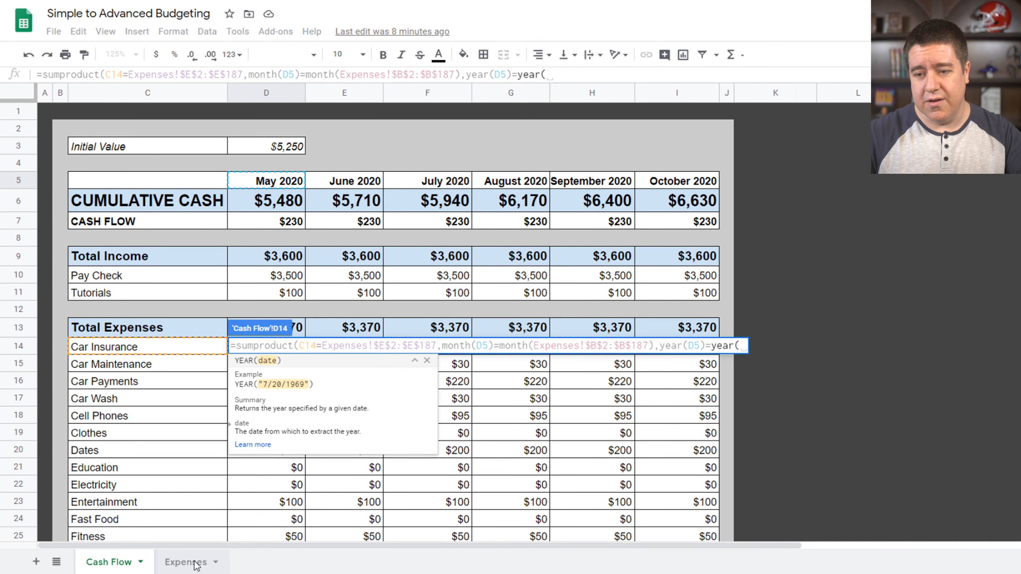
{"action": "left_click", "coordinate": [186, 562]}
{"action": "left_click", "coordinate": [211, 182]}
{"action": "key", "text": "ctrl+Up"}
{"action": "key", "text": "Down"}
{"action": "key", "text": "ctrl+shift+Down"}
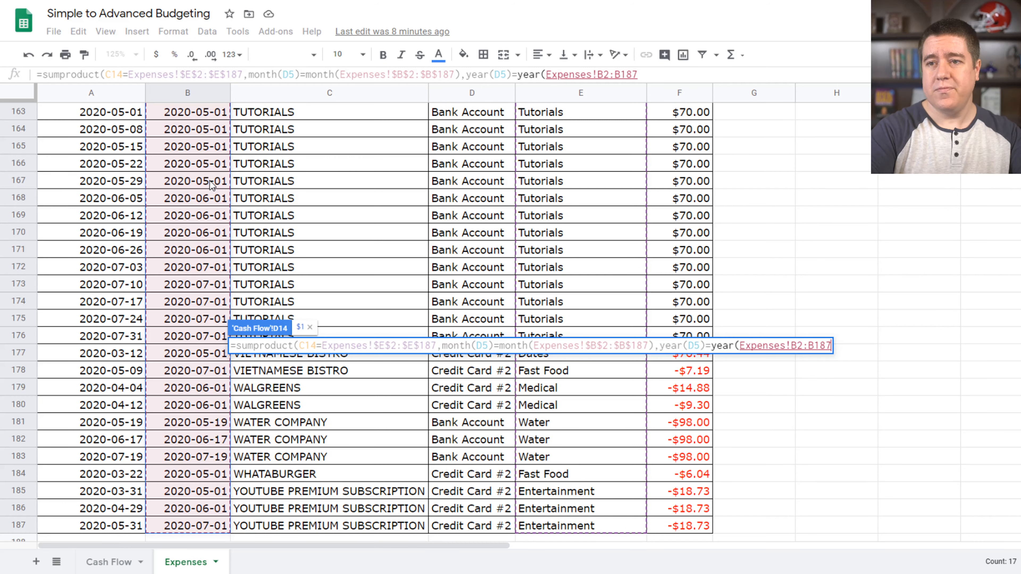
{"action": "key", "text": "F4"}
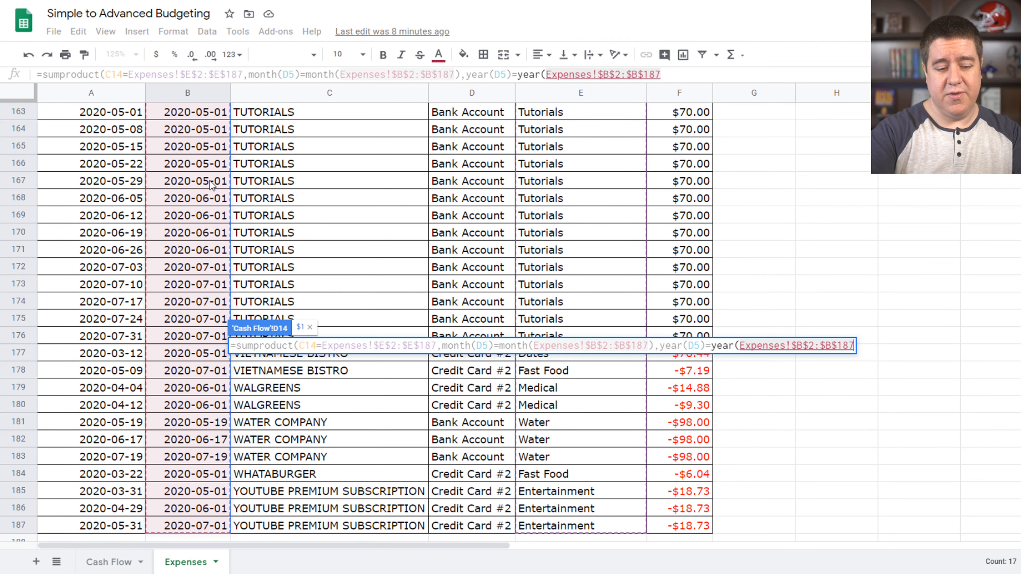
{"action": "type", "text": ")"}
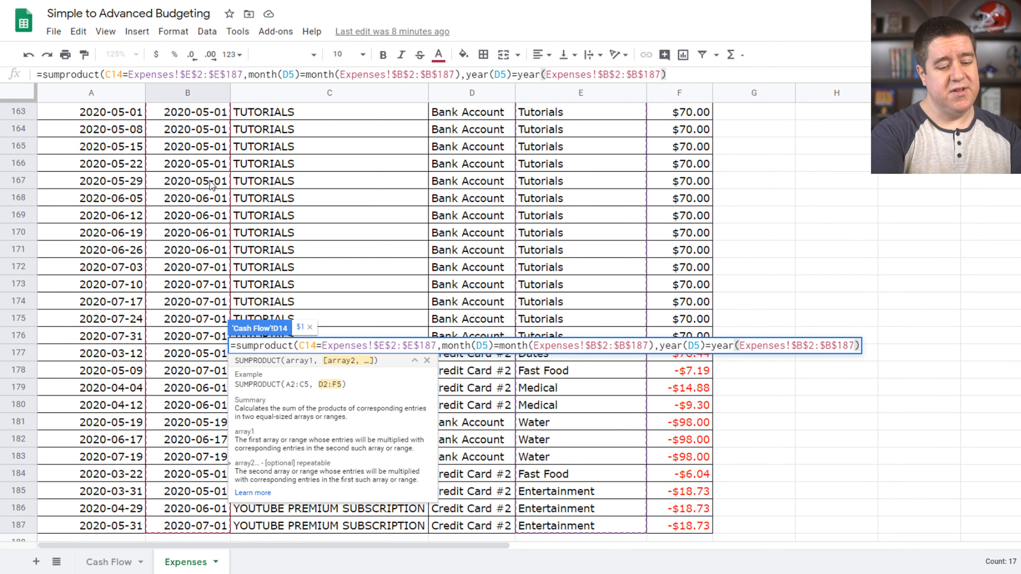
Add the absolute Amount range Expenses!$F$2:$F$187 as the last SUMPRODUCT argument and close the formula's parenthesis
{"action": "type", "text": ","}
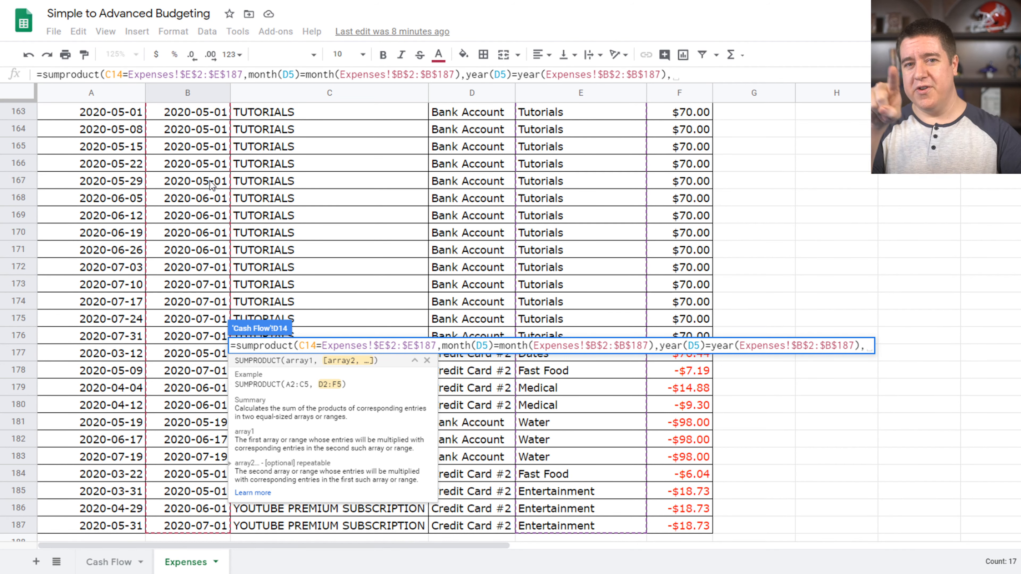
{"action": "left_click", "coordinate": [656, 218]}
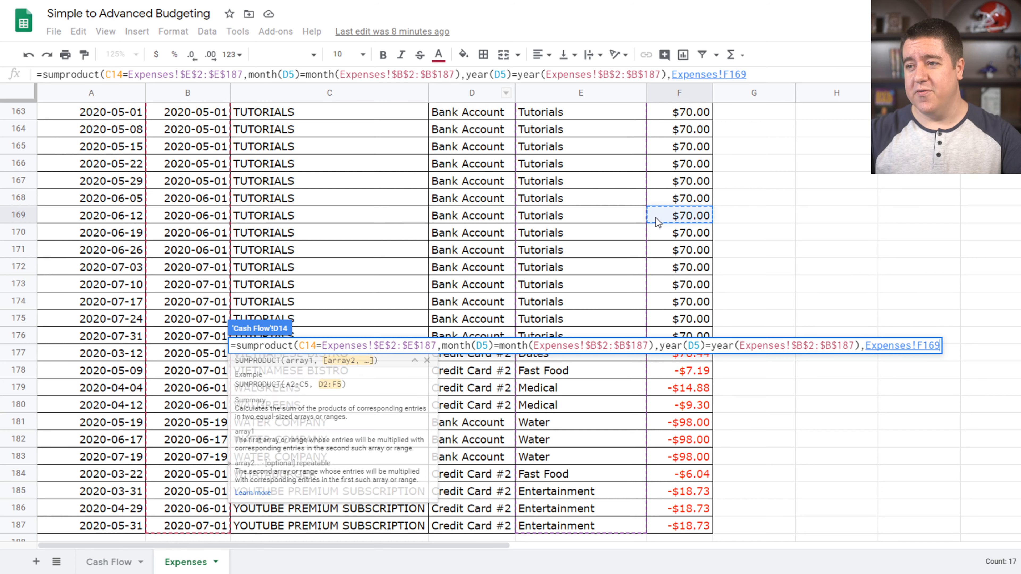
{"action": "key", "text": "ctrl+Up"}
{"action": "key", "text": "Down"}
{"action": "key", "text": "ctrl+shift+Down"}
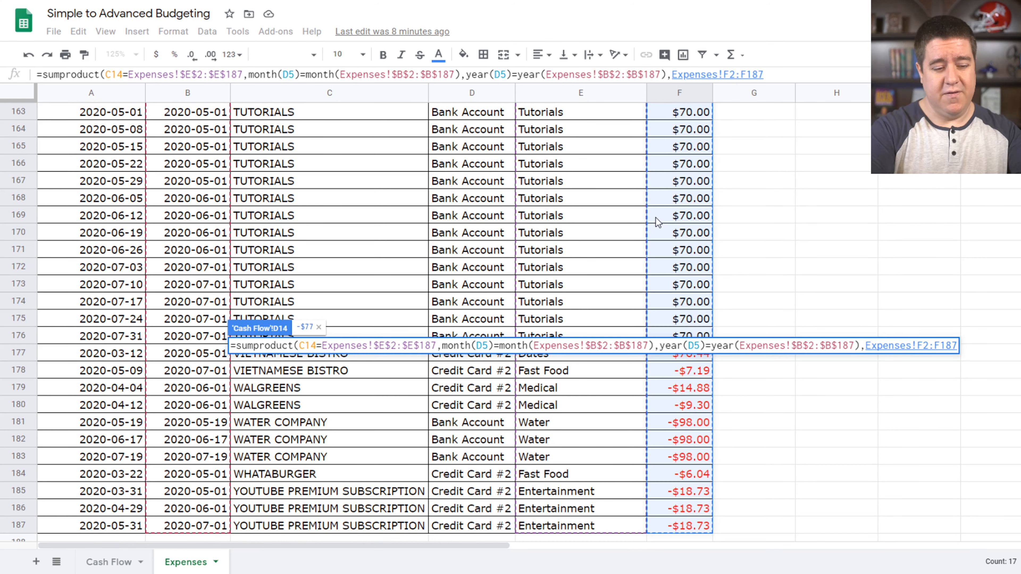
{"action": "key", "text": "F4"}
{"action": "type", "text": ")"}
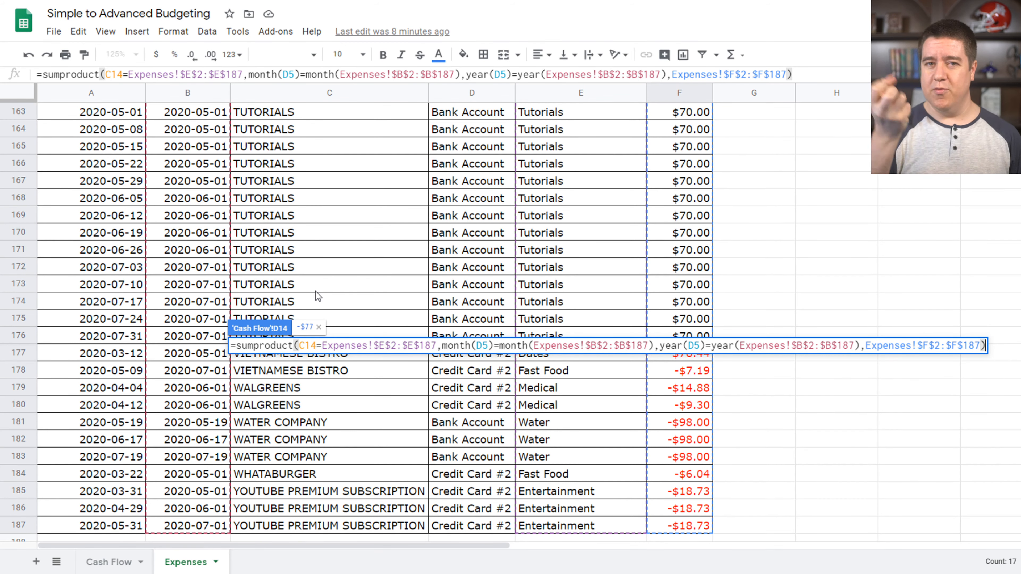
Confirm the D14 formula and filter the Expenses sheet's Category column to show only Car Insurance
{"action": "key", "text": "Return"}
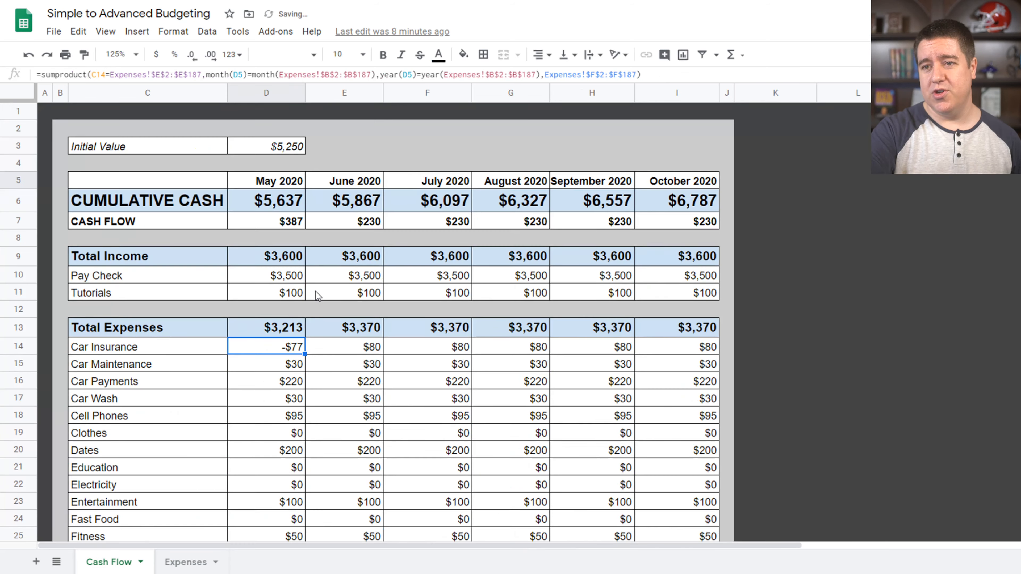
{"action": "left_click", "coordinate": [197, 563]}
{"action": "left_click", "coordinate": [550, 254]}
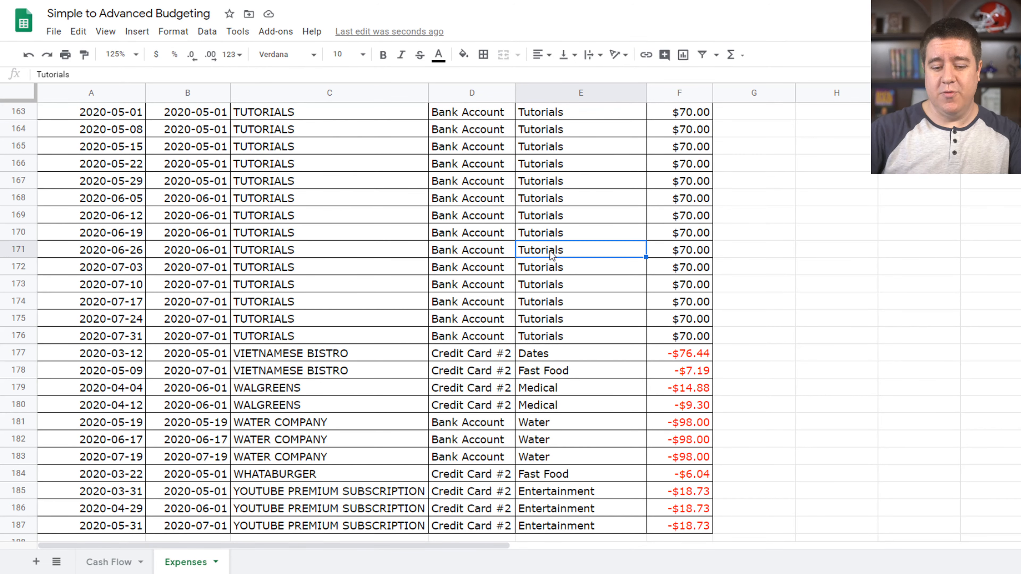
{"action": "key", "text": "ctrl+Up"}
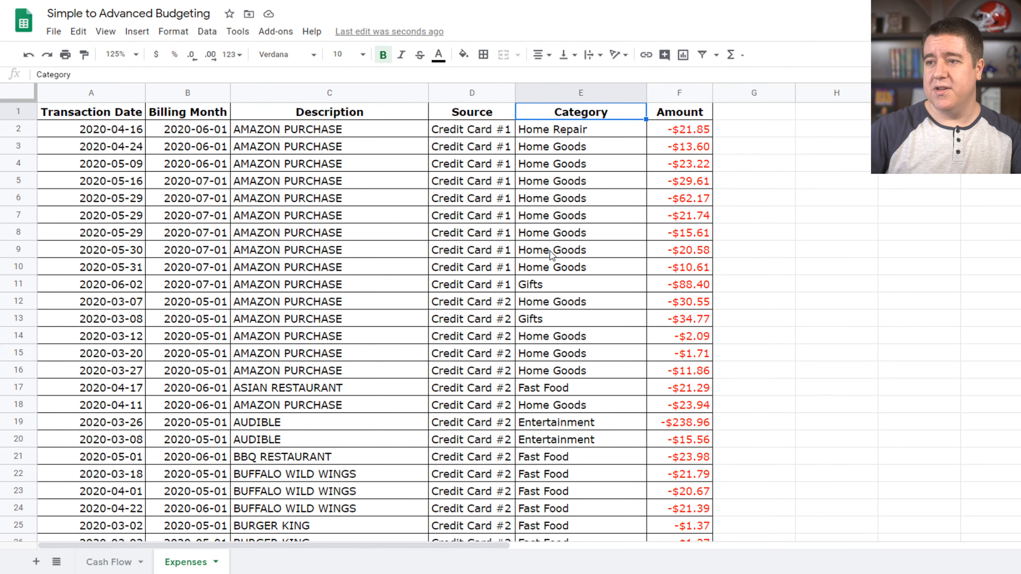
{"action": "left_click", "coordinate": [703, 55]}
{"action": "left_click", "coordinate": [637, 112]}
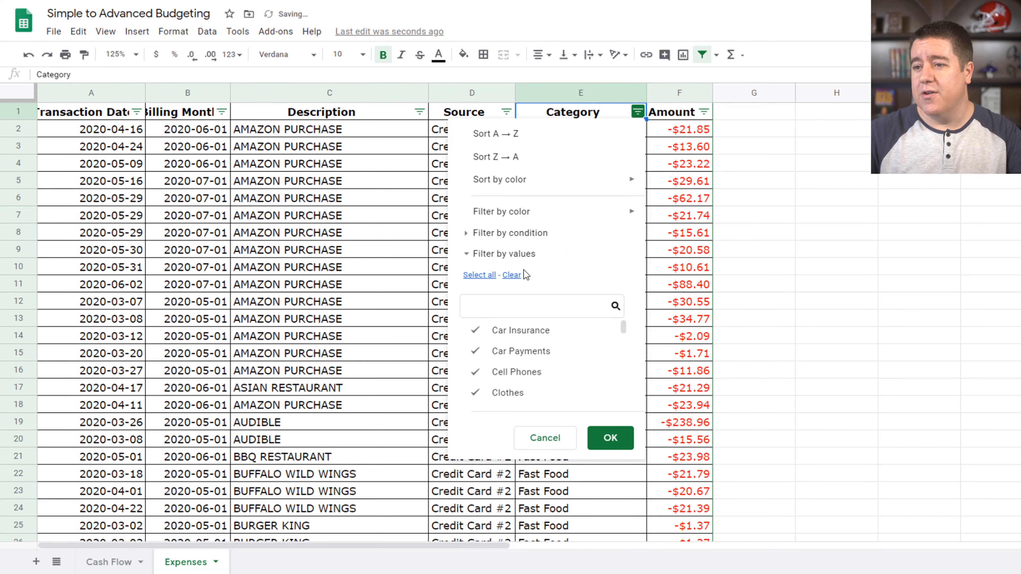
{"action": "left_click", "coordinate": [511, 275]}
{"action": "left_click", "coordinate": [525, 330]}
{"action": "left_click", "coordinate": [610, 438]}
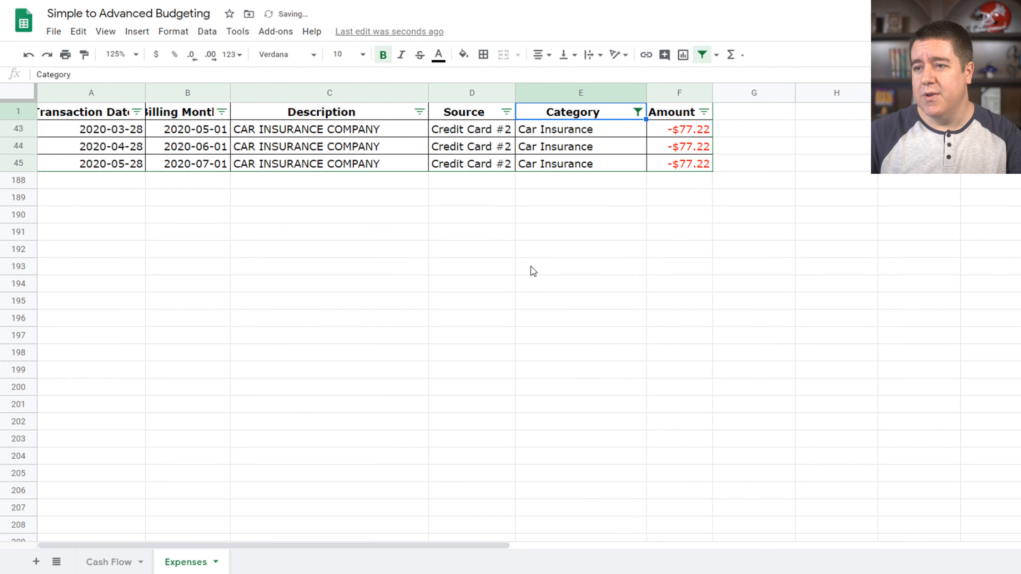
{"action": "left_click", "coordinate": [212, 136]}
{"action": "left_click", "coordinate": [667, 135]}
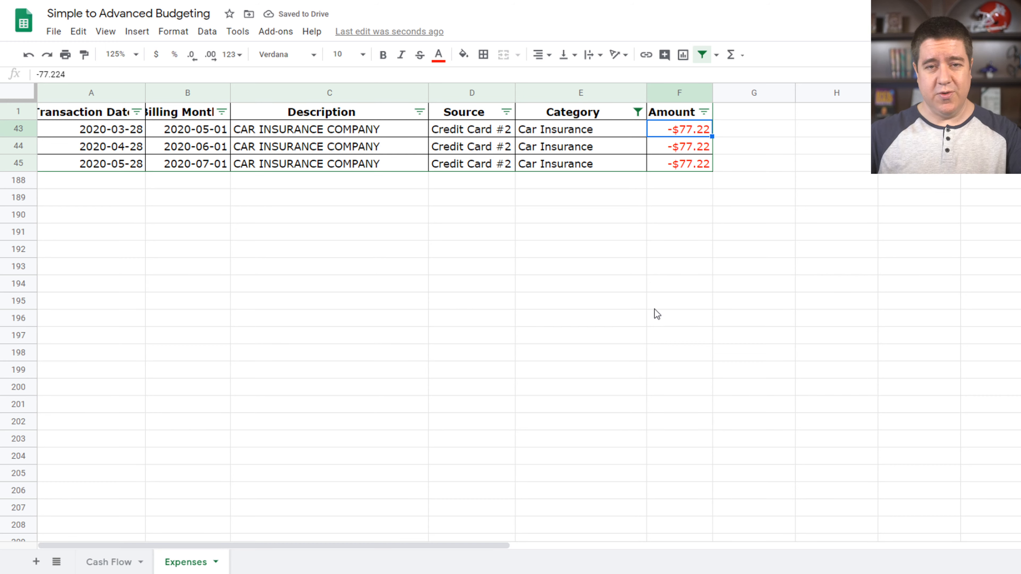
Lock the column of the category reference in the Cash Flow D14 formula as $C14
{"action": "left_click", "coordinate": [125, 563]}
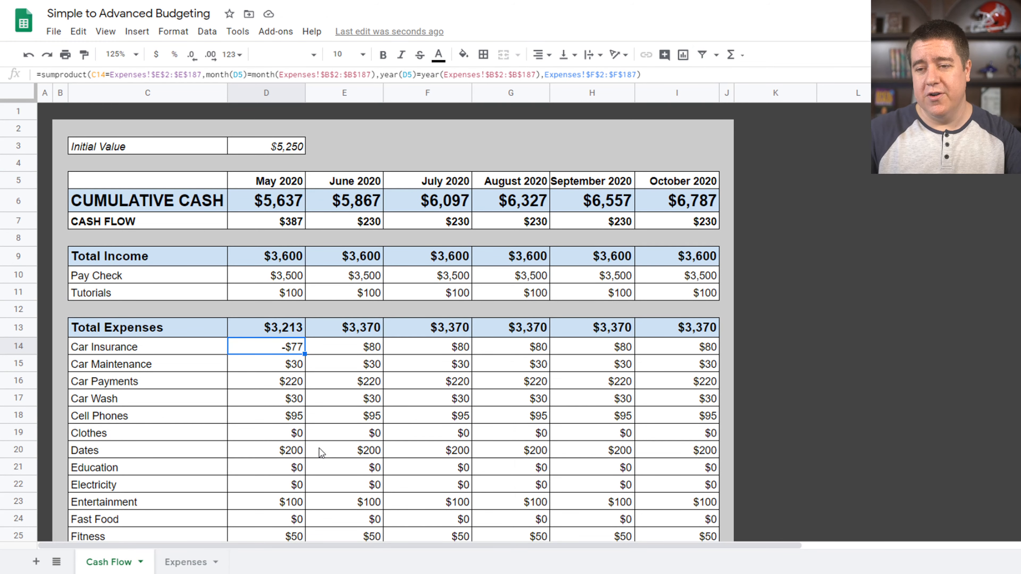
{"action": "left_click", "coordinate": [97, 76]}
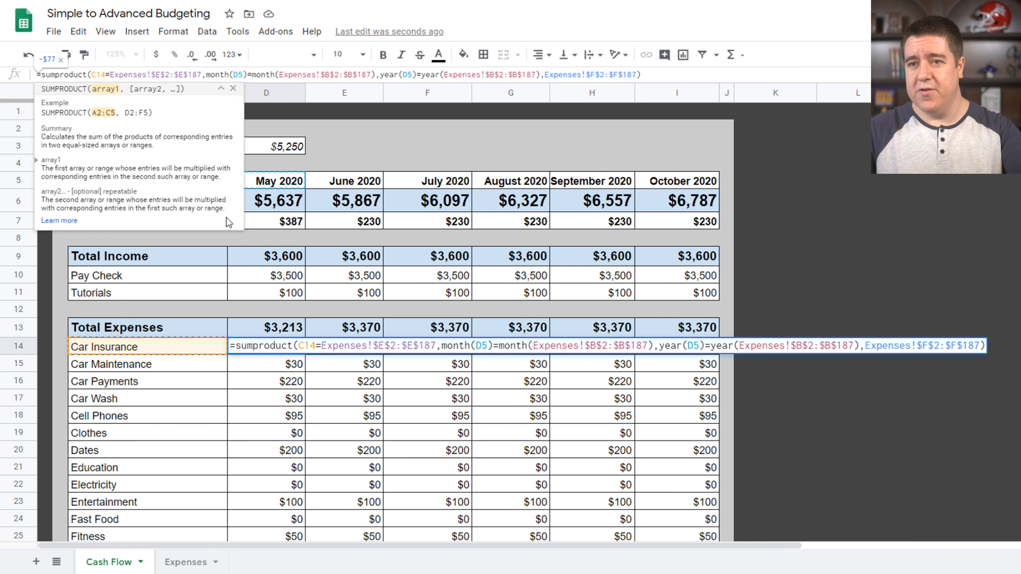
{"action": "key", "text": "F4"}
{"action": "key", "text": "F4"}
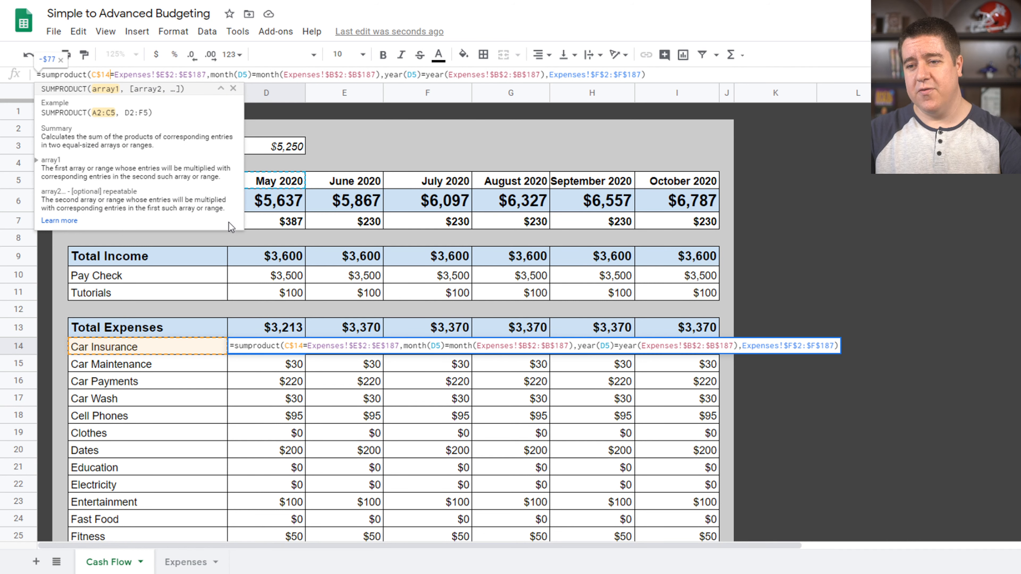
{"action": "key", "text": "F4"}
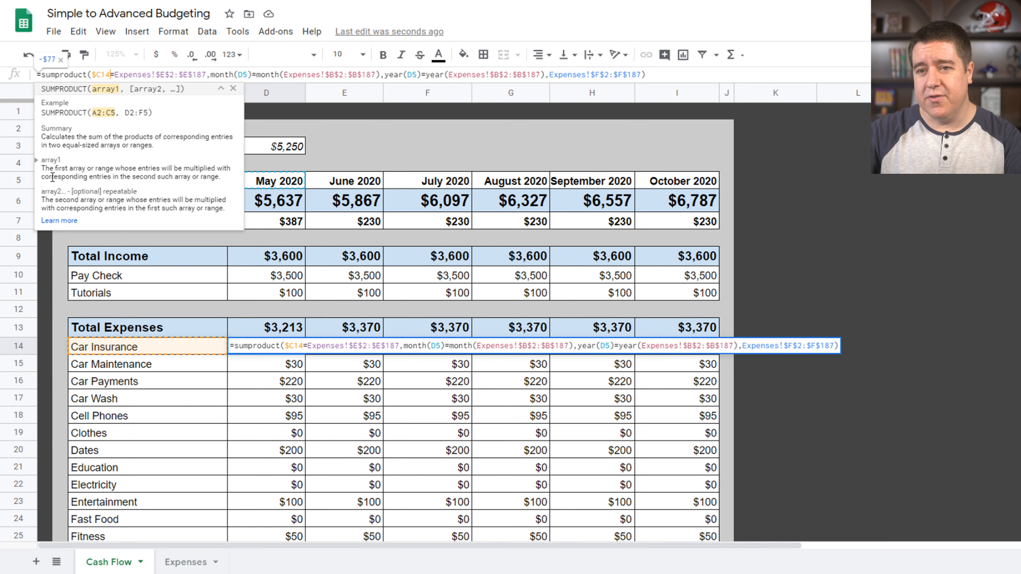
Lock row 5 as D$5 in the D14 formula's month and year conditions, and copy cell D14
{"action": "left_click", "coordinate": [244, 74]}
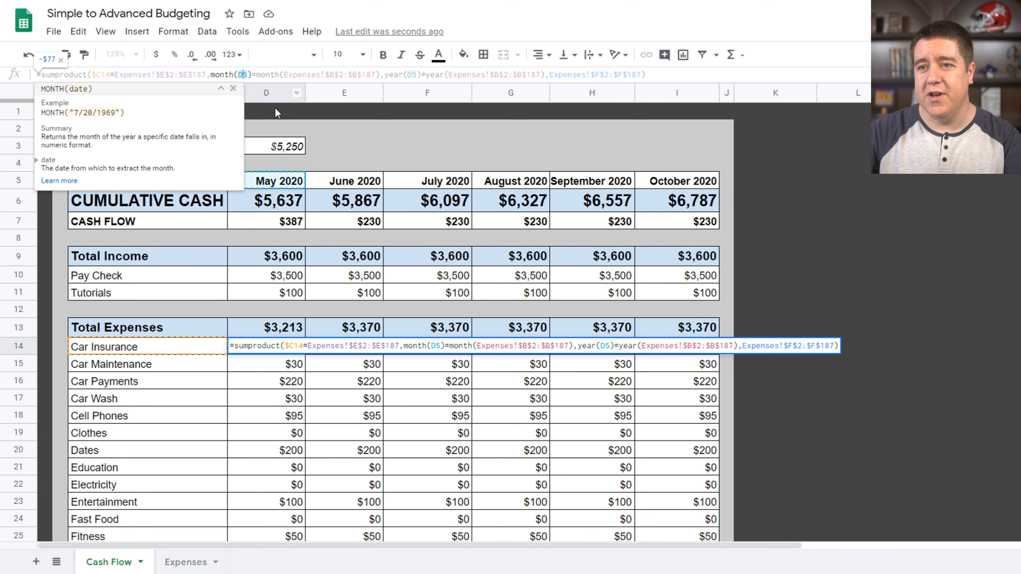
{"action": "key", "text": "F4"}
{"action": "key", "text": "F4"}
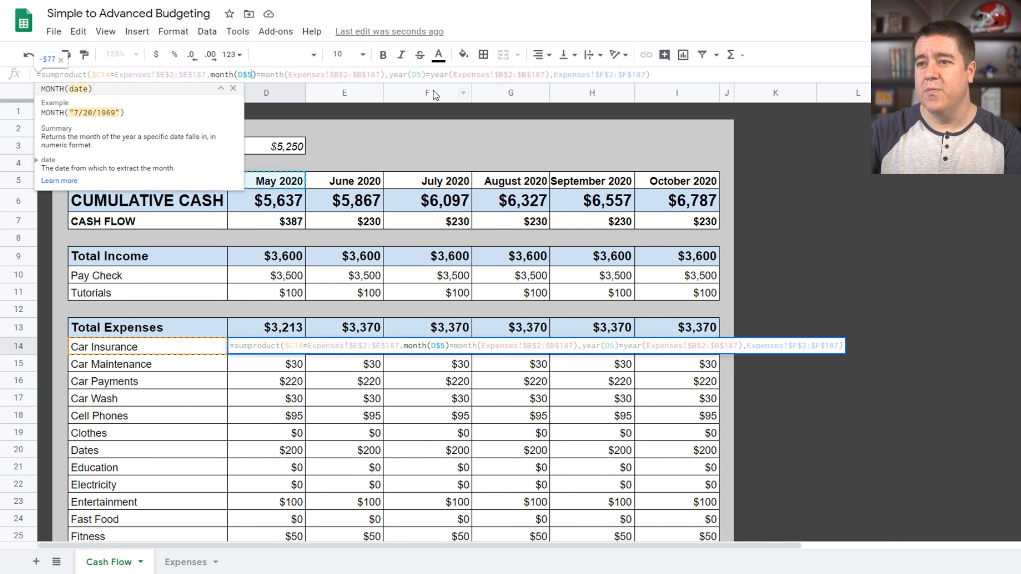
{"action": "left_click", "coordinate": [417, 75]}
{"action": "key", "text": "F4"}
{"action": "key", "text": "F4"}
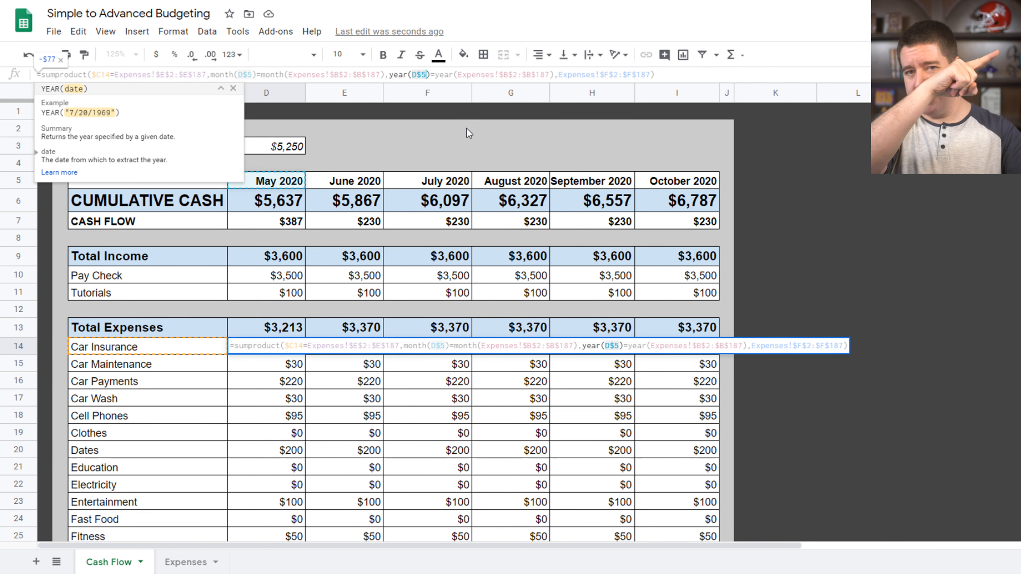
{"action": "key", "text": "Return"}
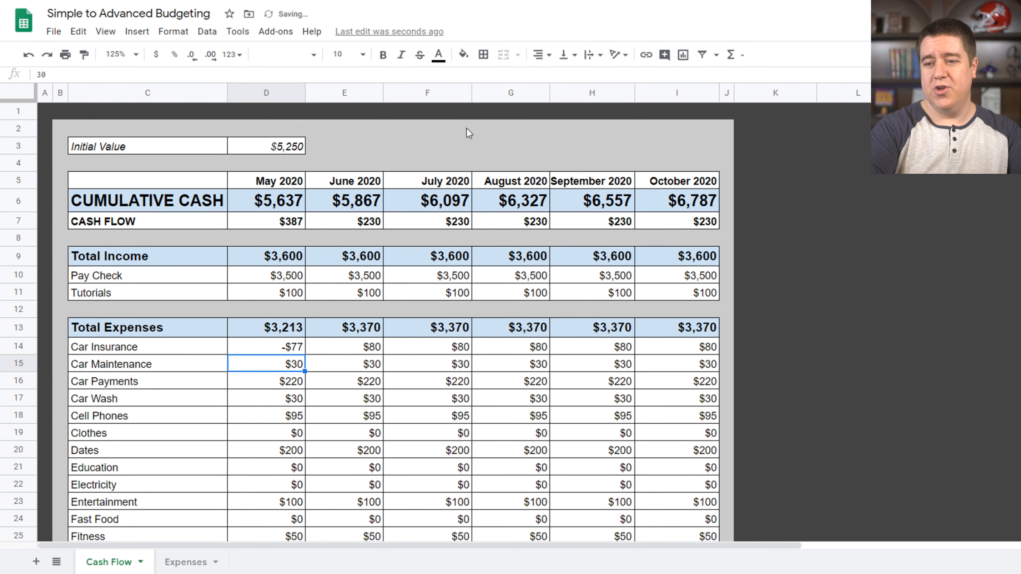
{"action": "key", "text": "Up"}
{"action": "key", "text": "ctrl+c"}
Try pasting the D14 formula across D14:I43 for all six months, and undo the paste
{"action": "key", "text": "ctrl+shift+Down"}
{"action": "key", "text": "ctrl+shift+Right"}
{"action": "key", "text": "ctrl+v"}
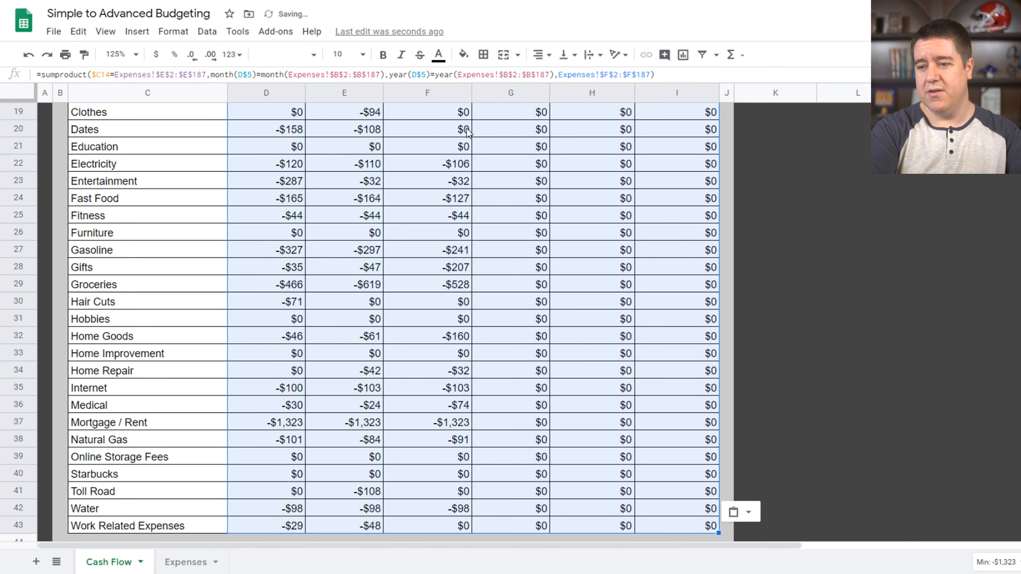
{"action": "key", "text": "Left"}
{"action": "key", "text": "Right"}
{"action": "key", "text": "ctrl+z"}
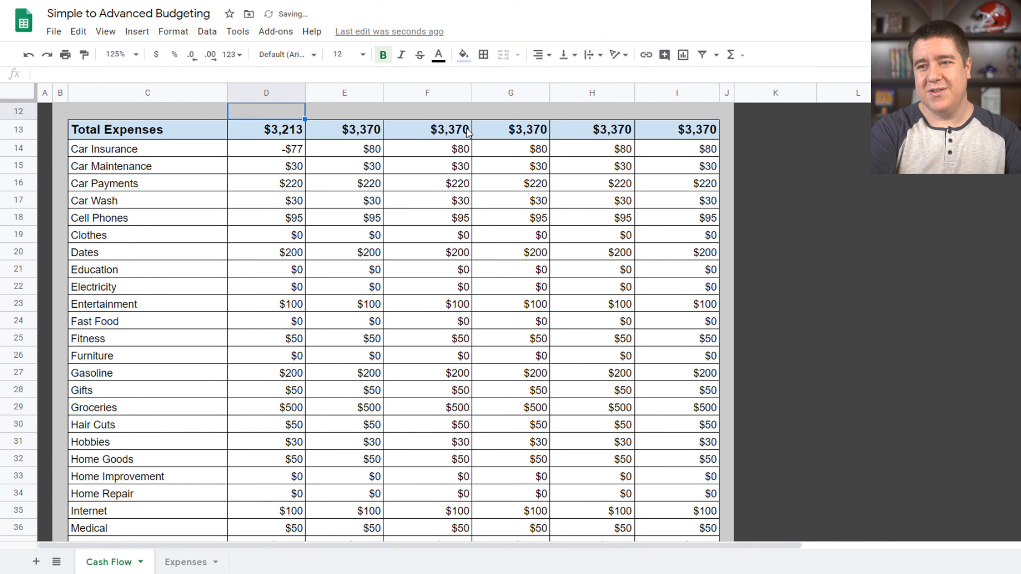
Paste the D14 formula into every expense category for May through July 2020, D14:F43
{"action": "key", "text": "ctrl+shift+Down"}
{"action": "key", "text": "ctrl+shift+Right"}
{"action": "key", "text": "shift+Left"}
{"action": "key", "text": "shift+Left"}
{"action": "key", "text": "shift+Left"}
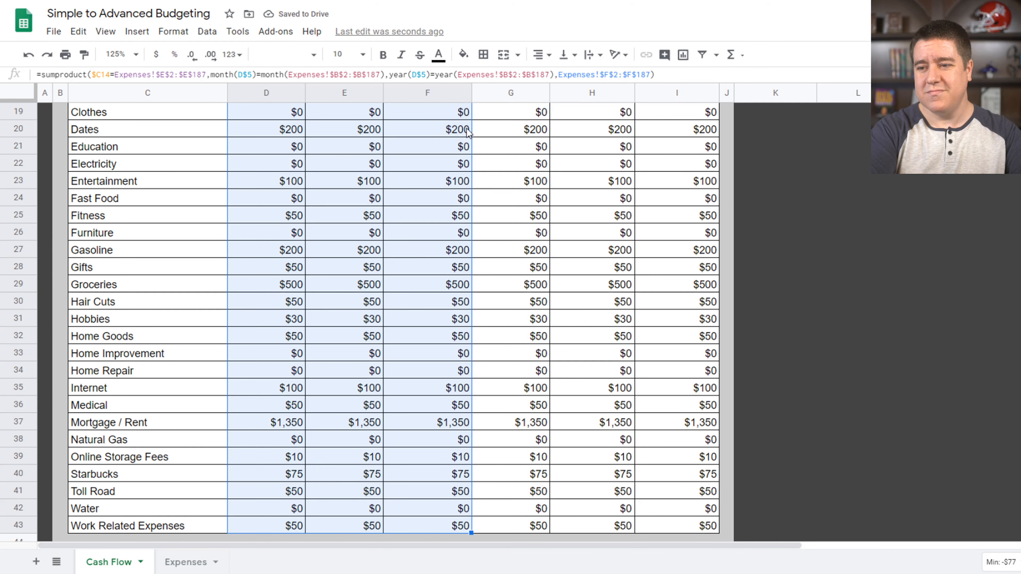
{"action": "key", "text": "ctrl+v"}
{"action": "key", "text": "Up"}
{"action": "key", "text": "Up"}
{"action": "key", "text": "Up"}
{"action": "key", "text": "Up"}
{"action": "key", "text": "ctrl+Home"}
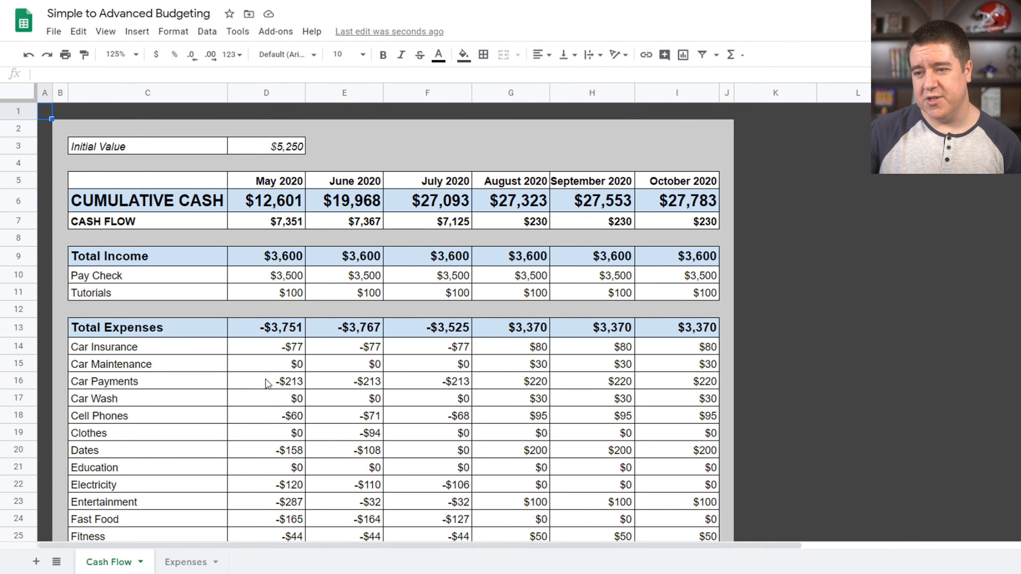
Examine the Dates amounts for May and June and the Electricity amounts for May through July 2020
{"action": "left_click", "coordinate": [296, 458]}
{"action": "key", "text": "shift+Right"}
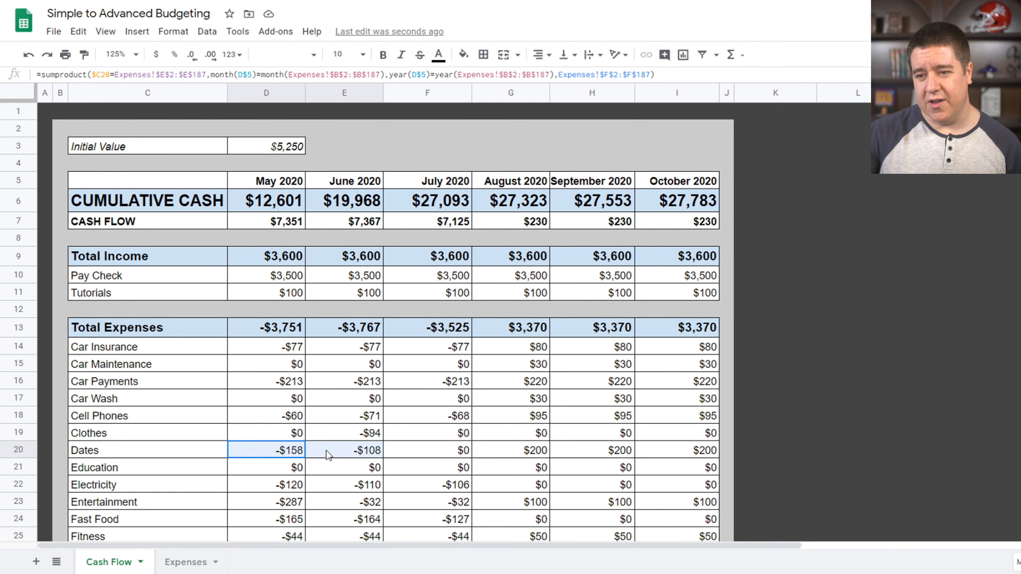
{"action": "left_click", "coordinate": [290, 454]}
{"action": "left_click", "coordinate": [326, 453]}
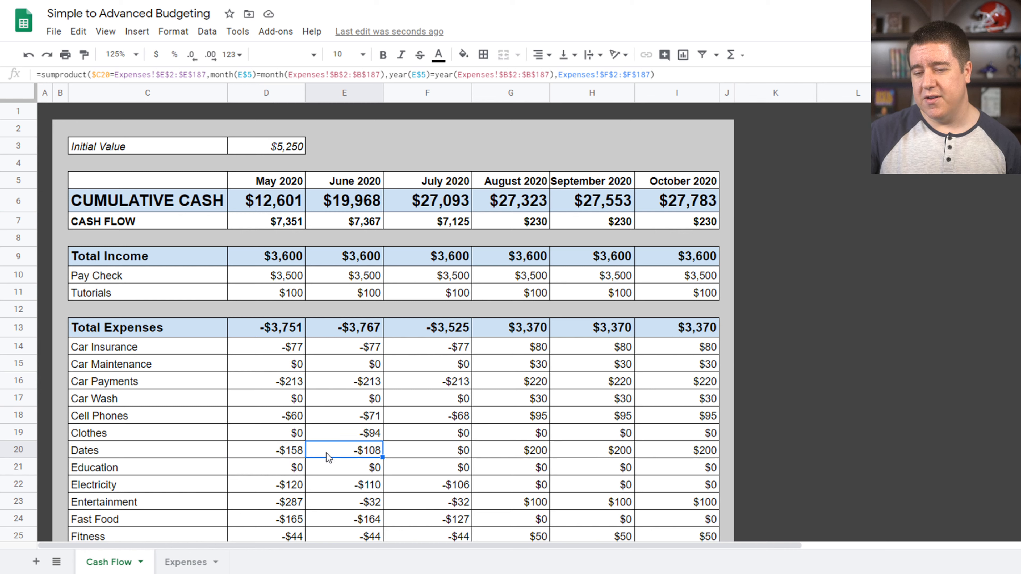
{"action": "left_click", "coordinate": [288, 485]}
{"action": "left_click", "coordinate": [366, 491]}
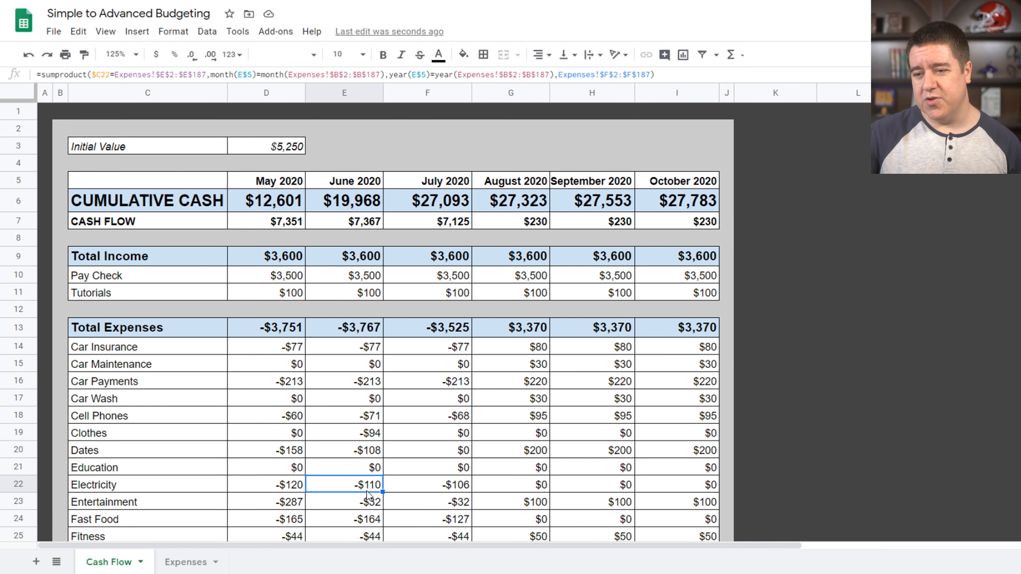
{"action": "left_click", "coordinate": [451, 492]}
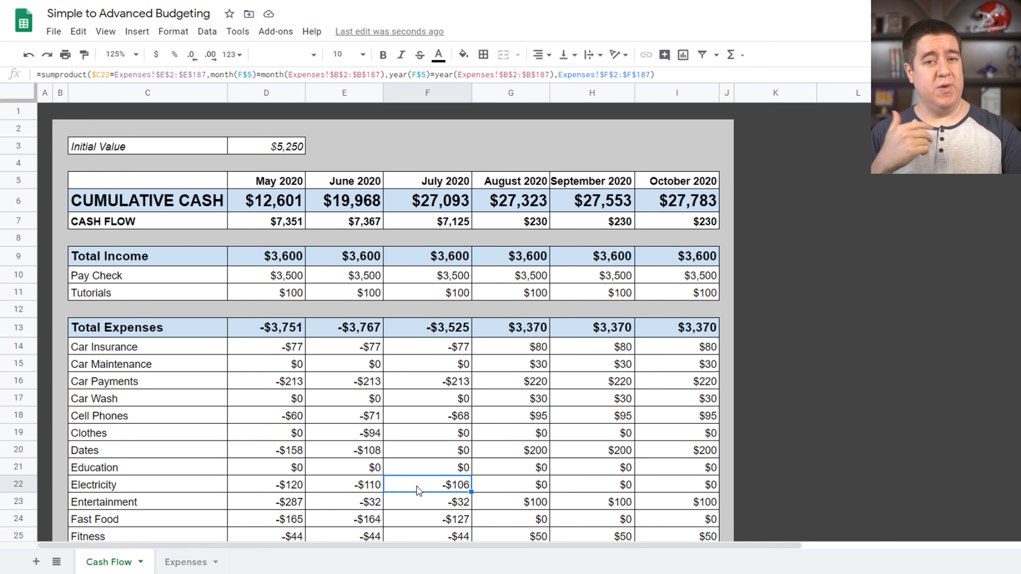
Reset the Category filter on the Expenses sheet to show all categories
{"action": "left_click", "coordinate": [194, 562]}
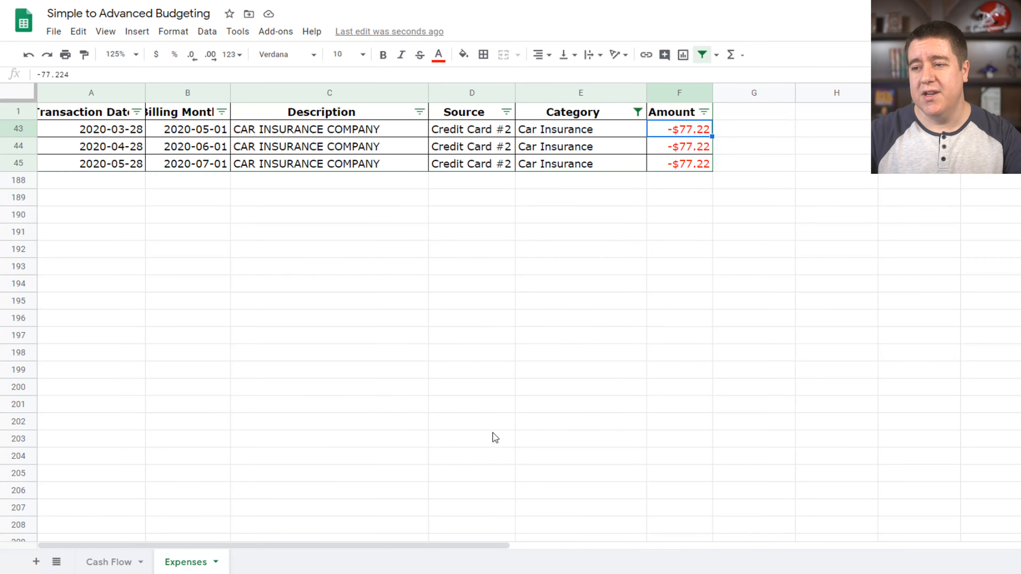
{"action": "left_click", "coordinate": [638, 112]}
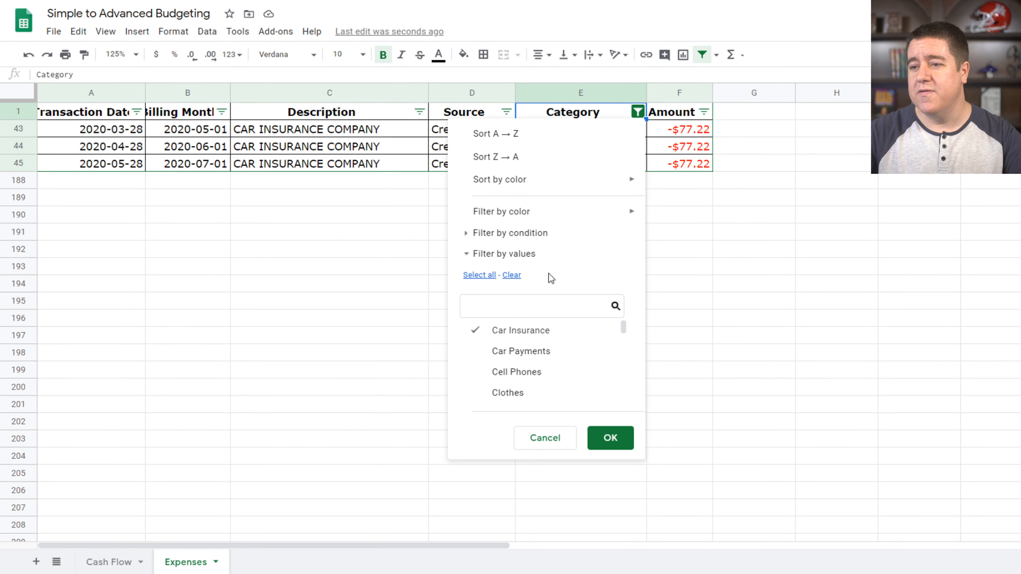
{"action": "left_click", "coordinate": [511, 274]}
{"action": "left_click", "coordinate": [479, 275]}
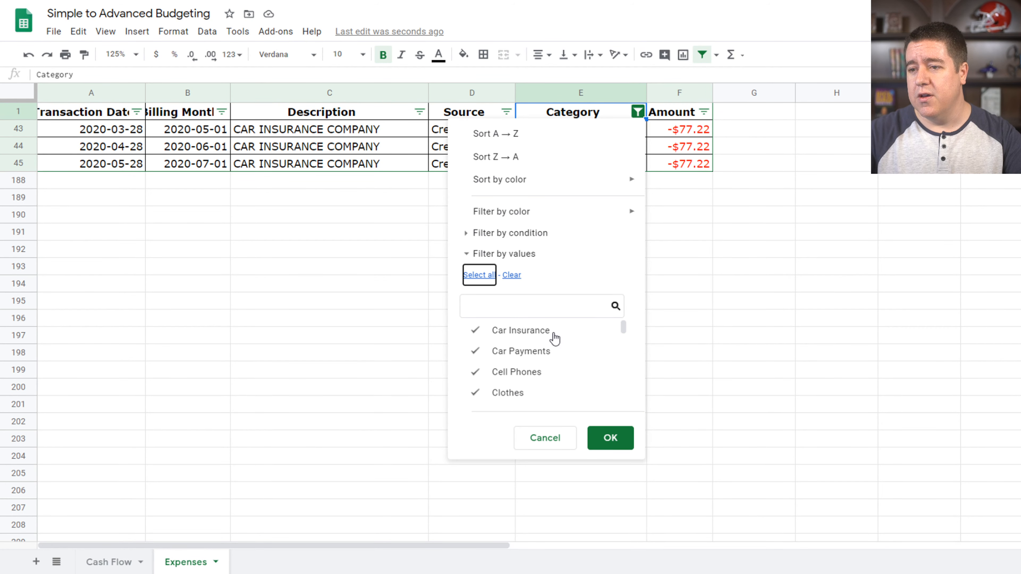
{"action": "left_click", "coordinate": [607, 439]}
{"action": "left_click", "coordinate": [707, 152]}
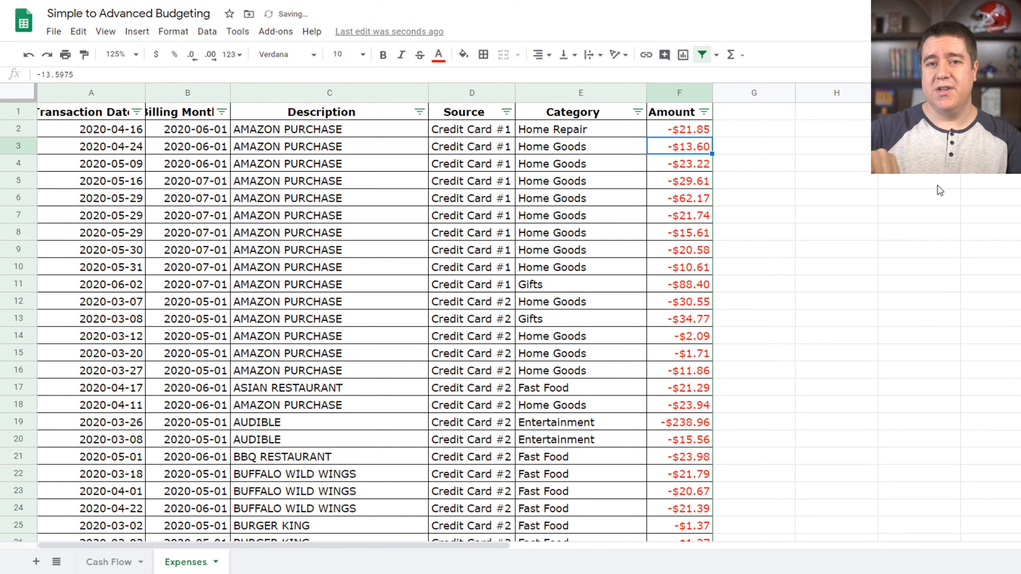
Paste the copied SUMPRODUCT formula into the Cash Flow Pay Check and Tutorials rows for May through July 2020, D10:F11
{"action": "left_click", "coordinate": [108, 561]}
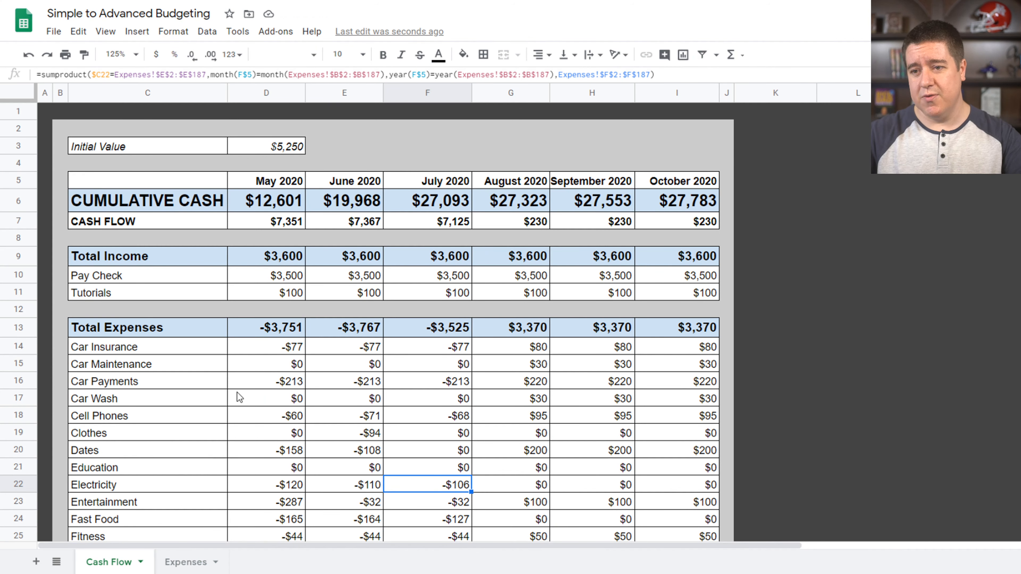
{"action": "left_click_drag", "start_coordinate": [288, 278], "coordinate": [429, 296]}
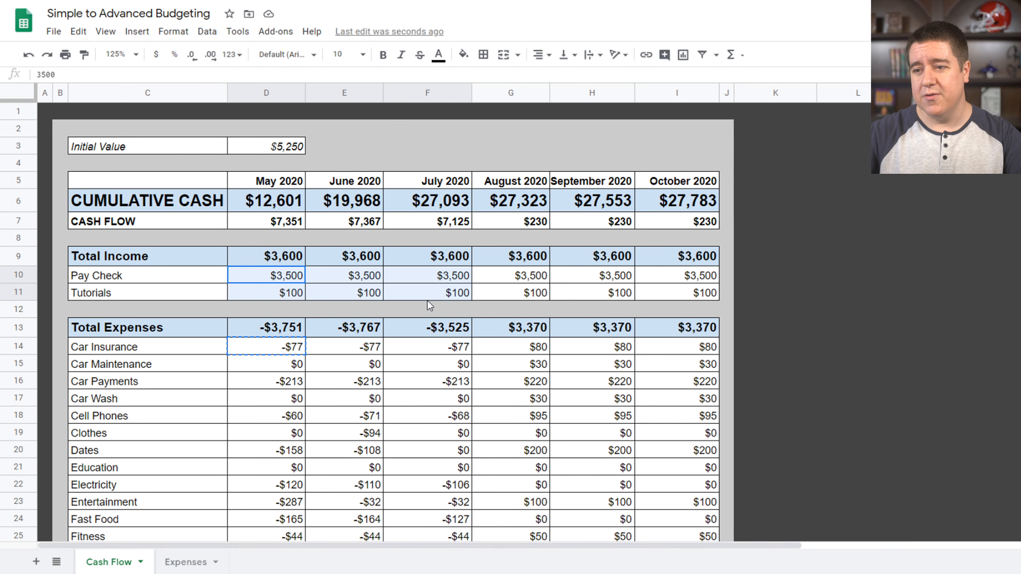
{"action": "key", "text": "ctrl+v"}
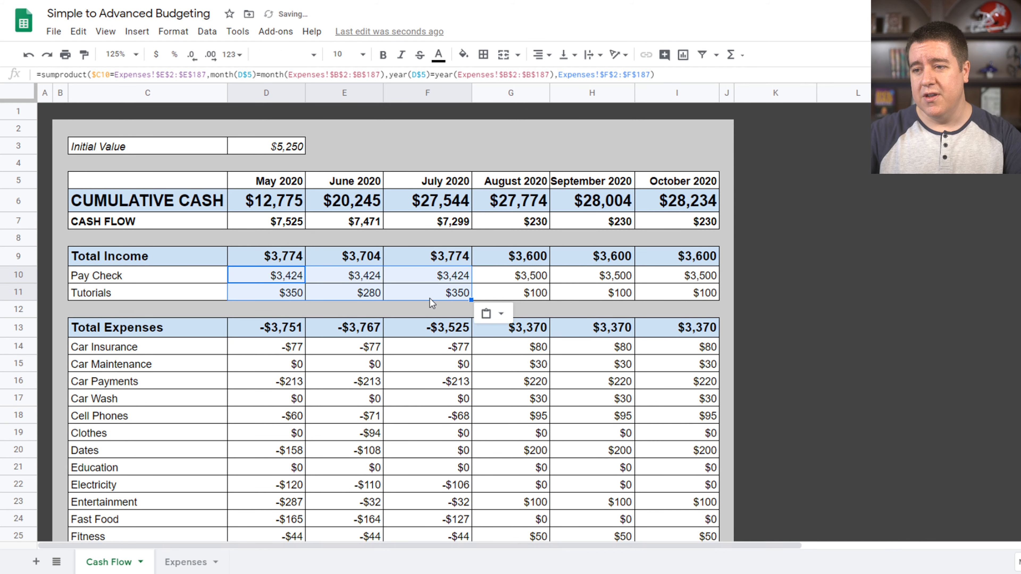
{"action": "left_click", "coordinate": [335, 365]}
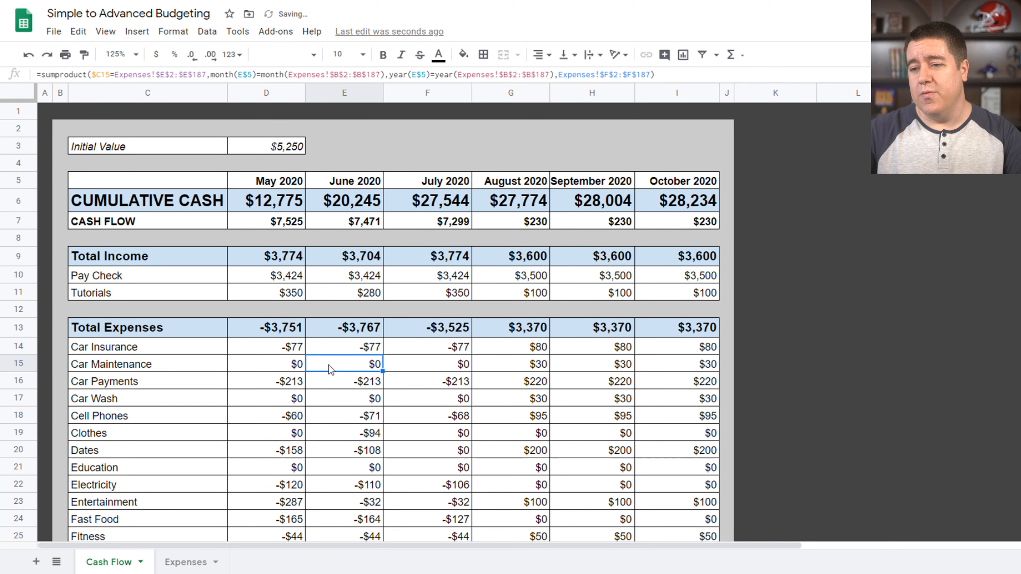
Change the May 2020 CASH FLOW formula in D7 to =D9+D13
{"action": "left_click", "coordinate": [271, 226]}
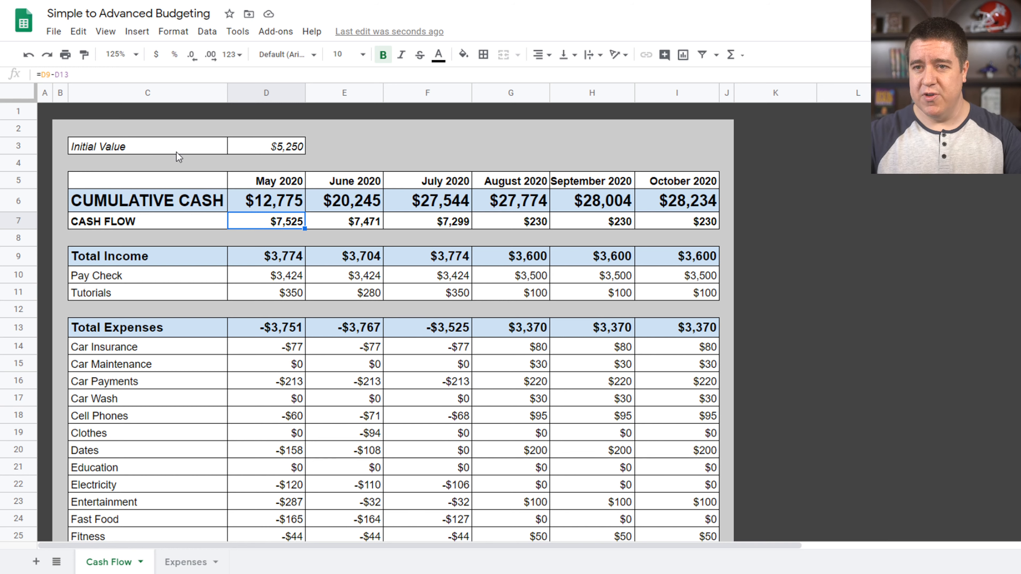
{"action": "left_click", "coordinate": [55, 76]}
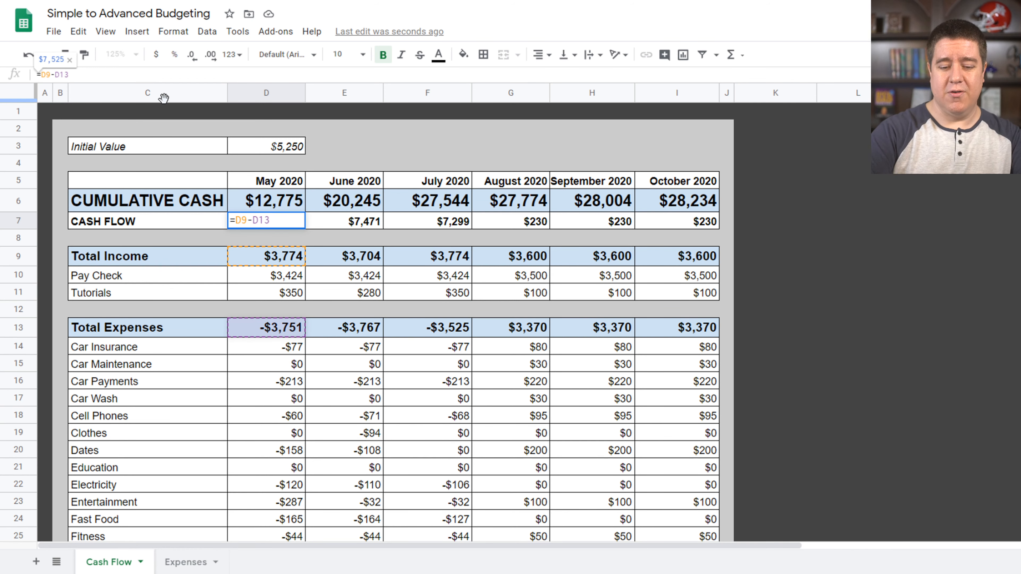
{"action": "key", "text": "shift+Left"}
{"action": "type", "text": "+"}
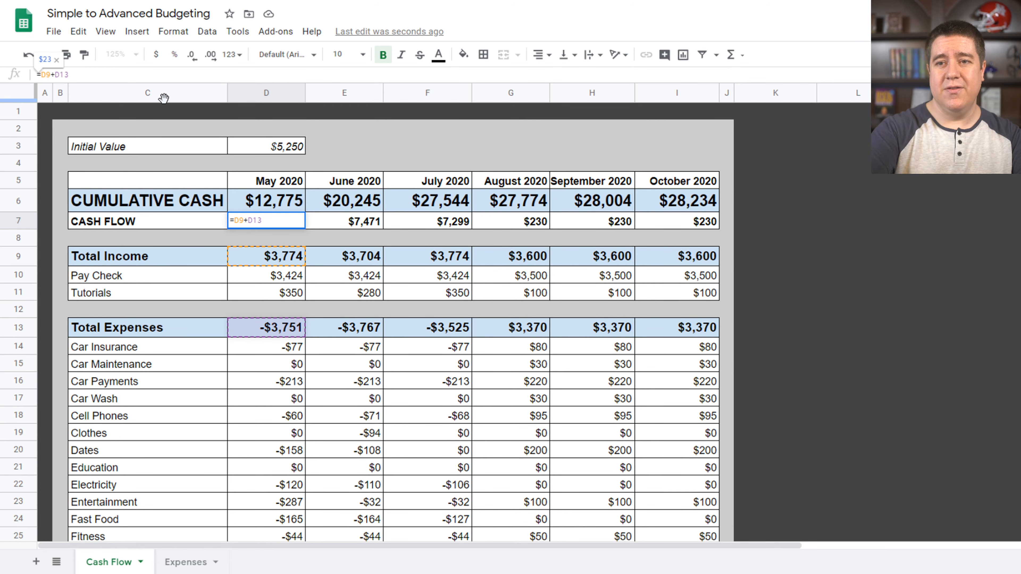
{"action": "key", "text": "Return"}
Copy the D7 cash flow formula to June through October 2020, E7:I7
{"action": "key", "text": "Up"}
{"action": "key", "text": "ctrl+c"}
{"action": "key", "text": "Right"}
{"action": "key", "text": "shift+Right"}
{"action": "key", "text": "shift+Right"}
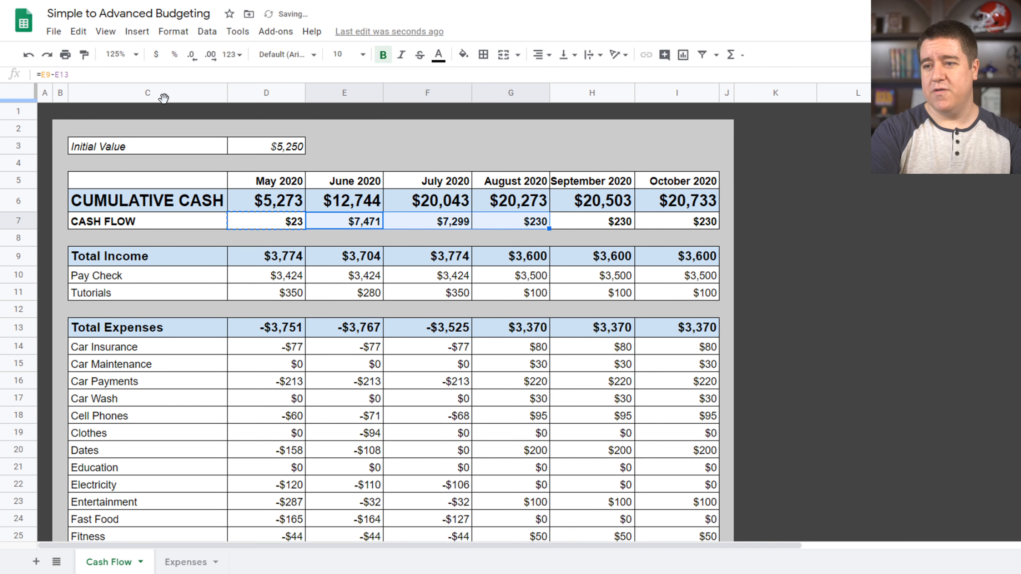
{"action": "key", "text": "shift+Right"}
{"action": "key", "text": "shift+Right"}
{"action": "key", "text": "ctrl+v"}
{"action": "key", "text": "Left"}
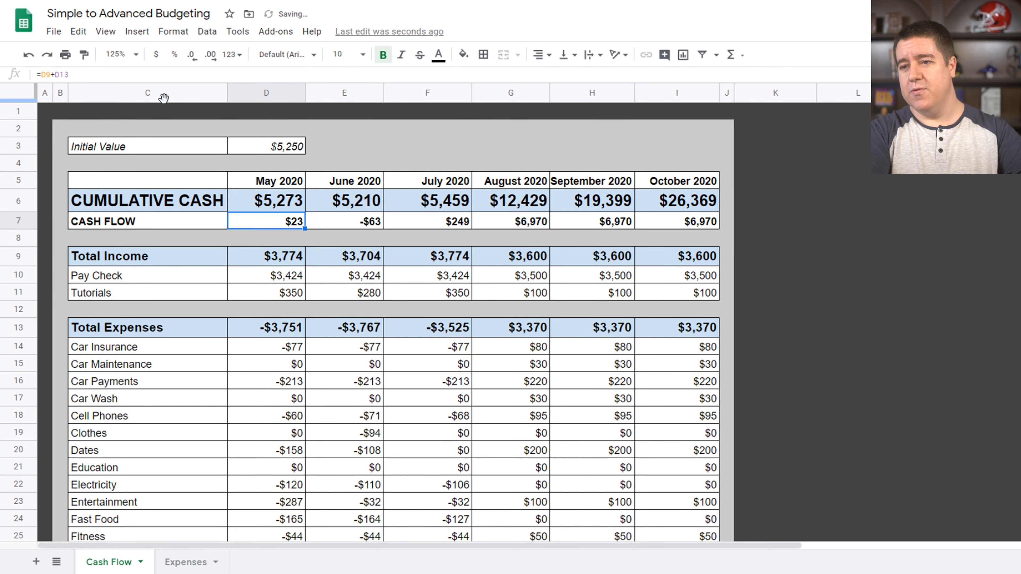
{"action": "key", "text": "shift+Right"}
{"action": "key", "text": "shift+Right"}
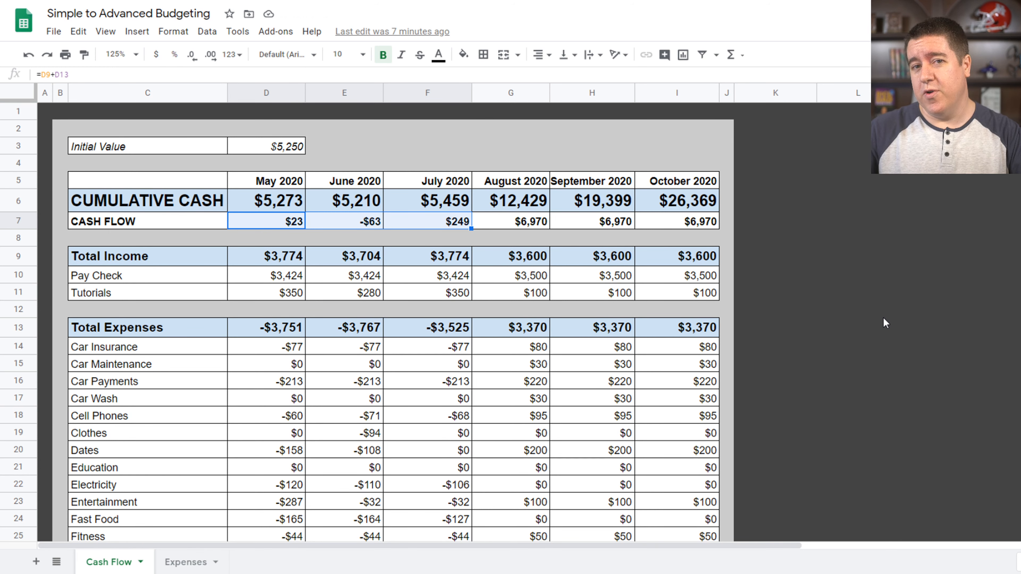
{"action": "left_click_drag", "start_coordinate": [534, 351], "coordinate": [678, 482]}
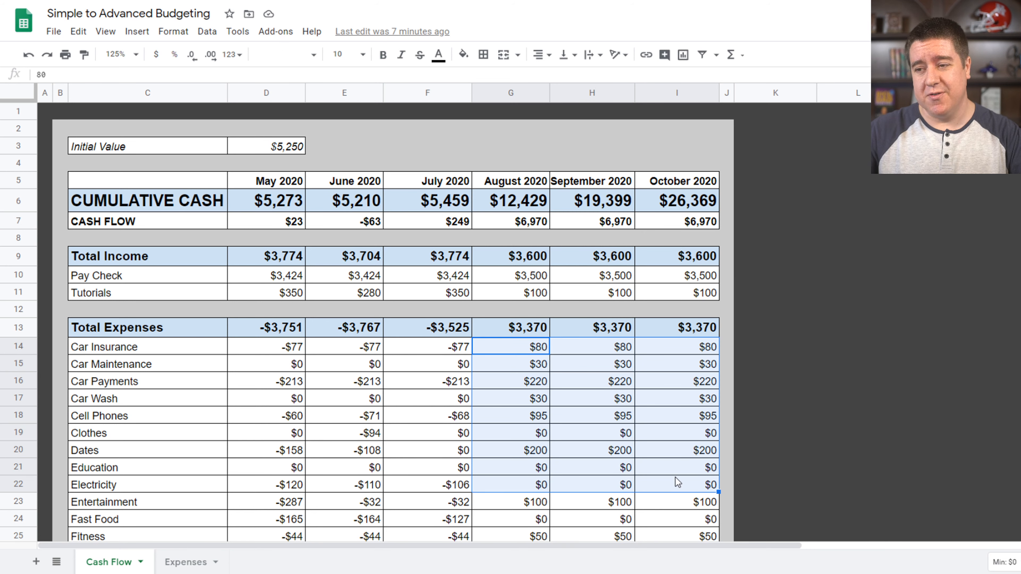
Enter the formula =G14*-1 in K14 to reverse the sign of the August 2020 Car Insurance budget
{"action": "left_click", "coordinate": [756, 347]}
{"action": "type", "text": "="}
{"action": "key", "text": "Left"}
{"action": "key", "text": "Left"}
{"action": "key", "text": "Left"}
{"action": "key", "text": "Left"}
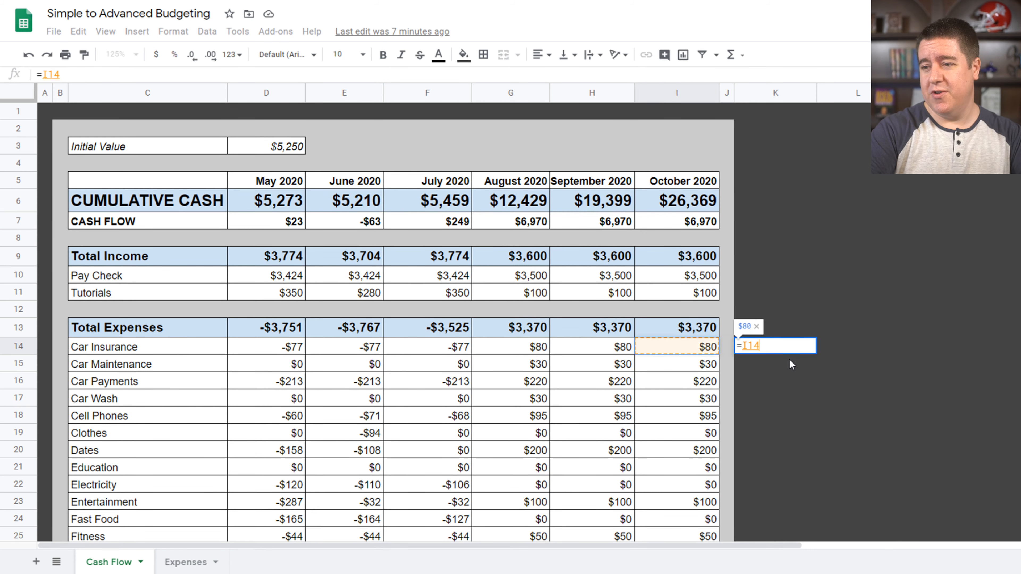
{"action": "type", "text": "*-1"}
{"action": "key", "text": "Return"}
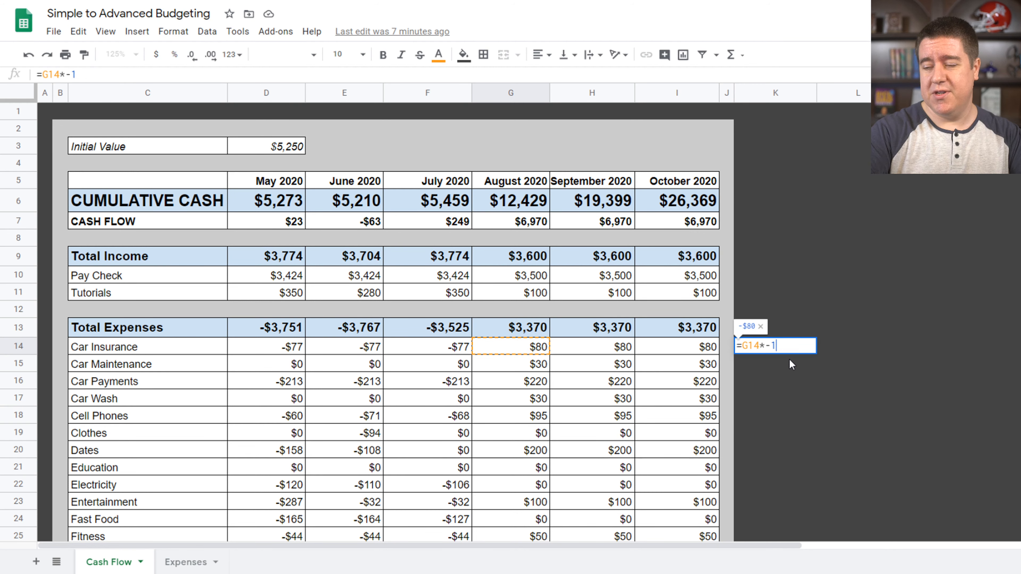
Copy the K14 sign-reversing formula into L14 and M14 for the September and October 2020 budgets
{"action": "key", "text": "Up"}
{"action": "key", "text": "ctrl+c"}
{"action": "key", "text": "Right"}
{"action": "key", "text": "ctrl+v"}
{"action": "key", "text": "Right"}
{"action": "key", "text": "ctrl+v"}
{"action": "key", "text": "Left"}
{"action": "key", "text": "Left"}
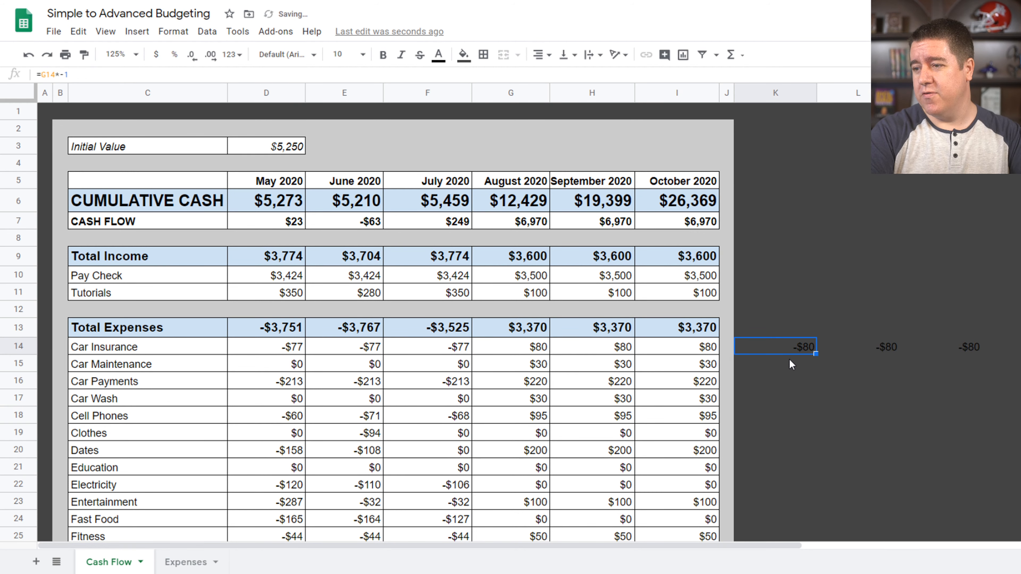
Copy the K14:M14 formulas down through row 43 so every budgeted expense category has a sign-reversed amount
{"action": "key", "text": "shift+Right"}
{"action": "key", "text": "shift+Right"}
{"action": "key", "text": "ctrl+c"}
{"action": "key", "text": "Left"}
{"action": "key", "text": "Left"}
{"action": "key", "text": "ctrl+Down"}
{"action": "key", "text": "Right"}
{"action": "key", "text": "Right"}
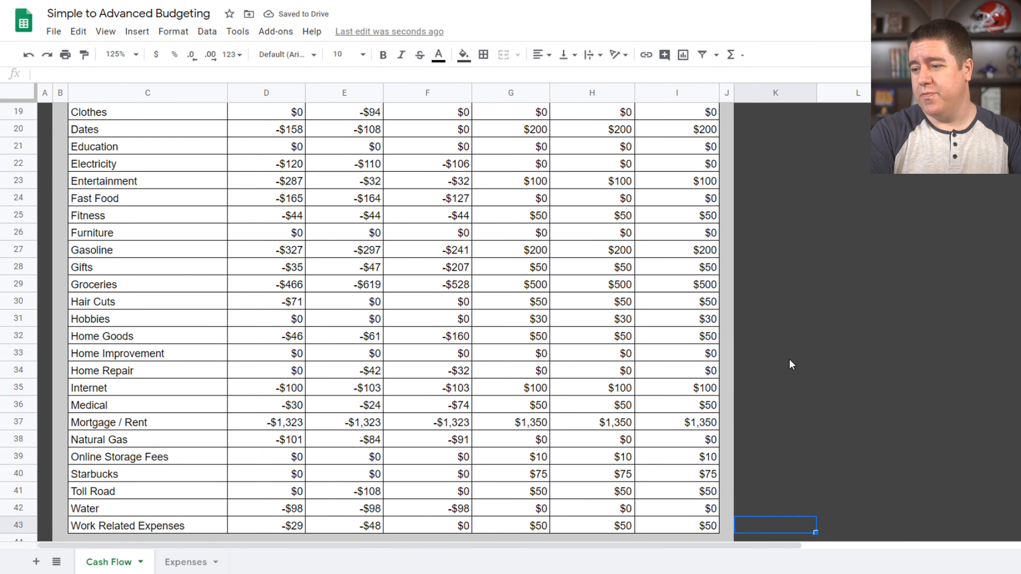
{"action": "key", "text": "ctrl+shift+Up"}
{"action": "key", "text": "ctrl+v"}
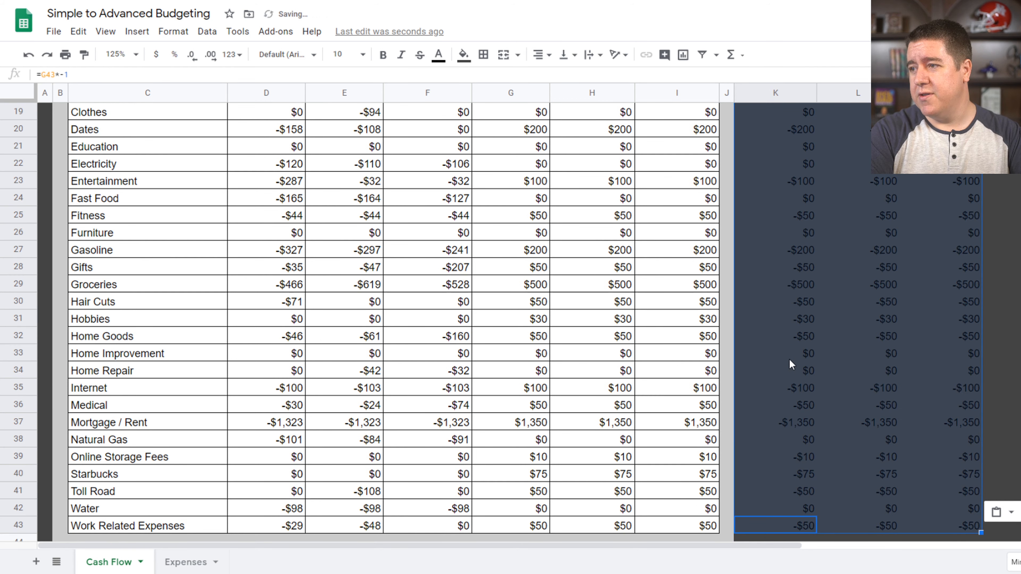
Paste the sign-reversed amounts from K14:M43 as values only over the August through October 2020 expenses in G14:I43
{"action": "key", "text": "ctrl+Up"}
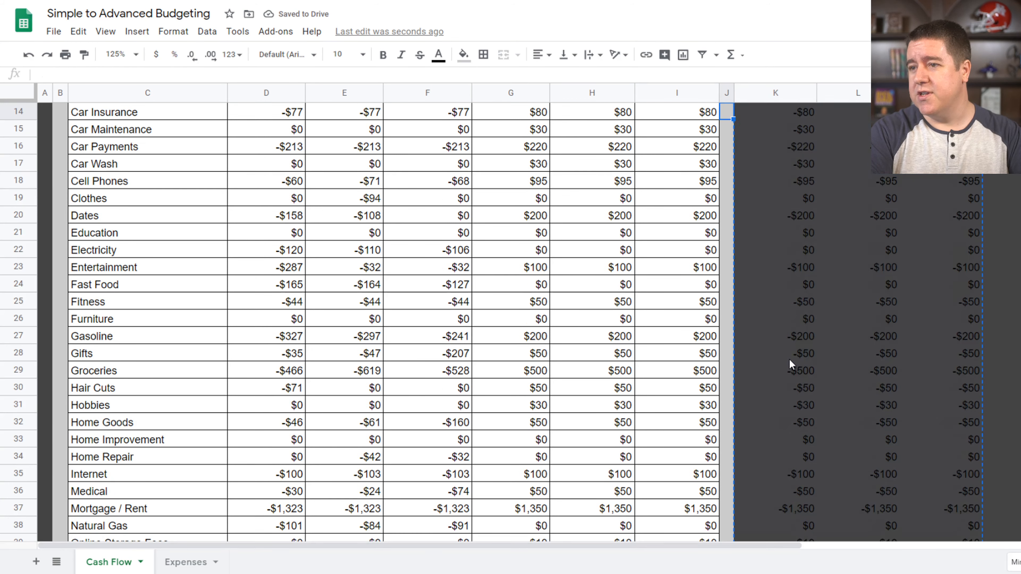
{"action": "key", "text": "Left"}
{"action": "key", "text": "Left"}
{"action": "key", "text": "Left"}
{"action": "key", "text": "Left"}
{"action": "key", "text": "ctrl+shift+v"}
{"action": "key", "text": "Right"}
{"action": "key", "text": "Right"}
{"action": "key", "text": "Right"}
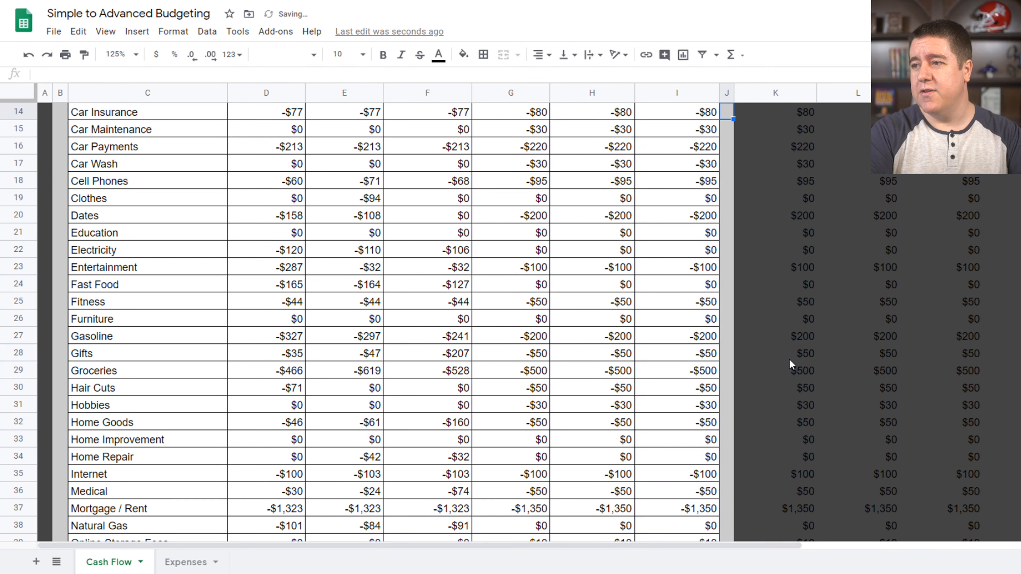
Delete the helper formulas in K14:M43 and return to the start of the sheet
{"action": "key", "text": "Right"}
{"action": "key", "text": "ctrl+shift+Right"}
{"action": "key", "text": "ctrl+shift+Down"}
{"action": "key", "text": "Delete"}
{"action": "key", "text": "ctrl+Home"}
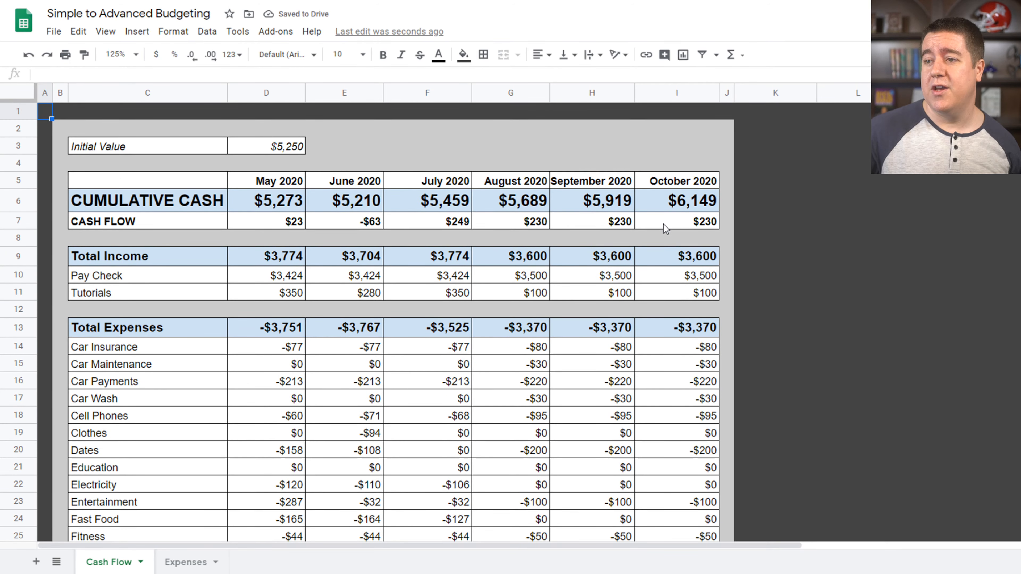
{"action": "left_click_drag", "start_coordinate": [663, 224], "coordinate": [449, 225]}
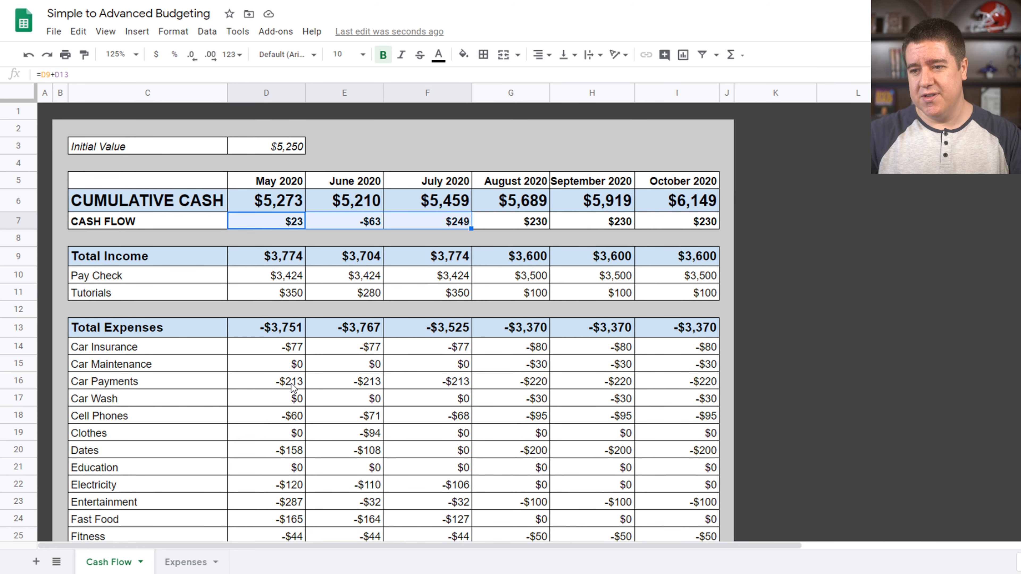
{"action": "left_click_drag", "start_coordinate": [294, 385], "coordinate": [442, 383]}
{"action": "left_click_drag", "start_coordinate": [298, 450], "coordinate": [442, 452]}
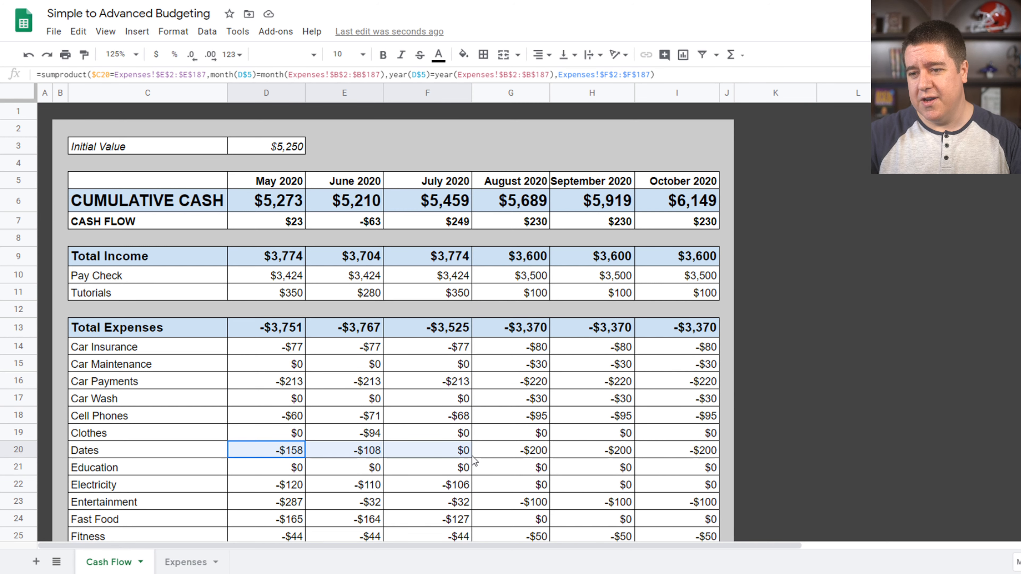
{"action": "left_click_drag", "start_coordinate": [511, 353], "coordinate": [678, 511]}
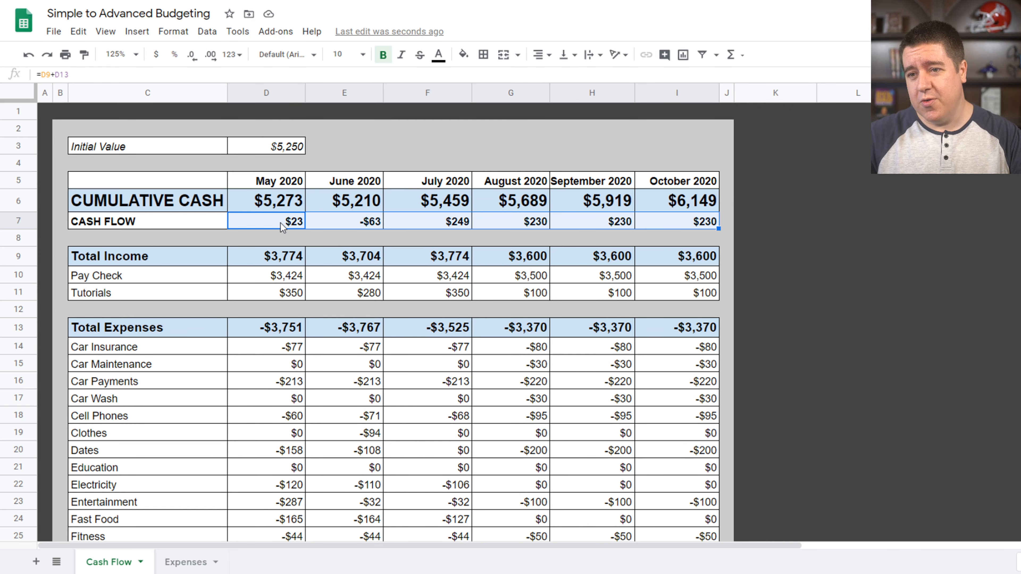
{"action": "left_click_drag", "start_coordinate": [539, 347], "coordinate": [677, 508]}
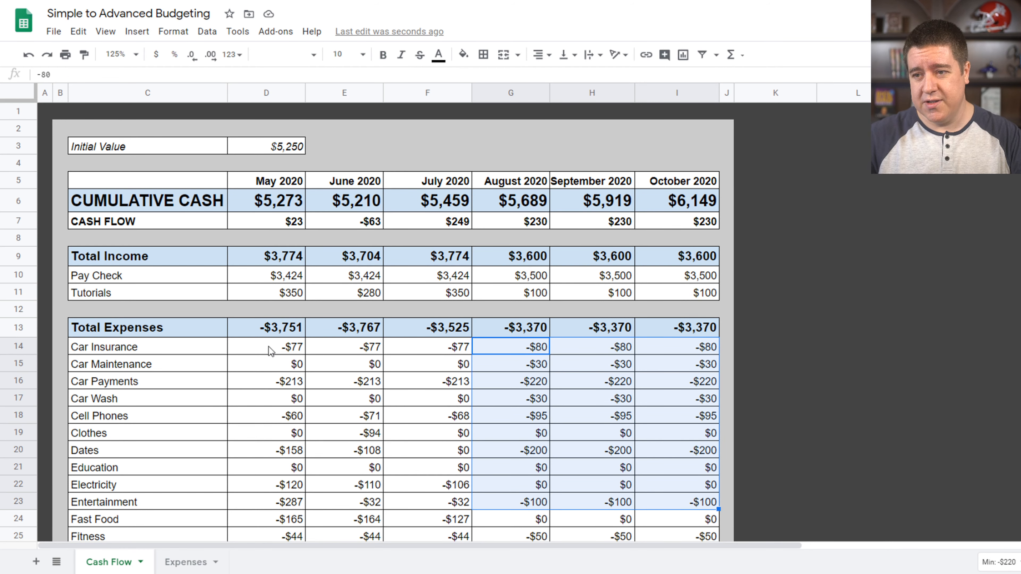
Fill the May through July 2020 actuals in D7:F7, D10:F11 and D14:F43 with light green
{"action": "left_click_drag", "start_coordinate": [289, 226], "coordinate": [402, 225]}
{"action": "left_click_drag", "start_coordinate": [407, 270], "coordinate": [294, 296]}
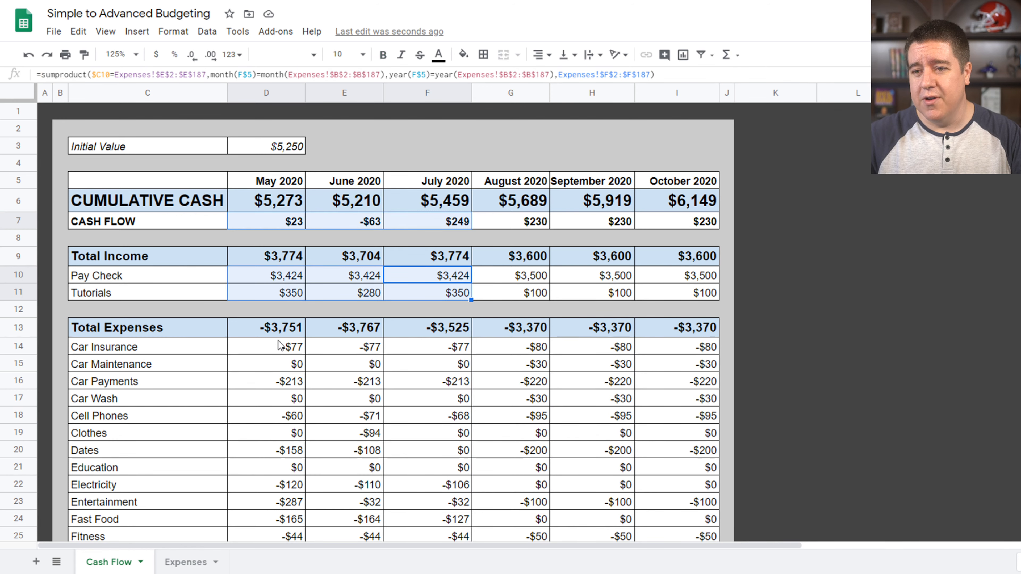
{"action": "left_click_drag", "start_coordinate": [280, 346], "coordinate": [453, 354]}
{"action": "scroll", "coordinate": [408, 468], "scroll_direction": "down", "scroll_amount": 9}
{"action": "scroll", "coordinate": [480, 155], "scroll_direction": "up", "scroll_amount": 1}
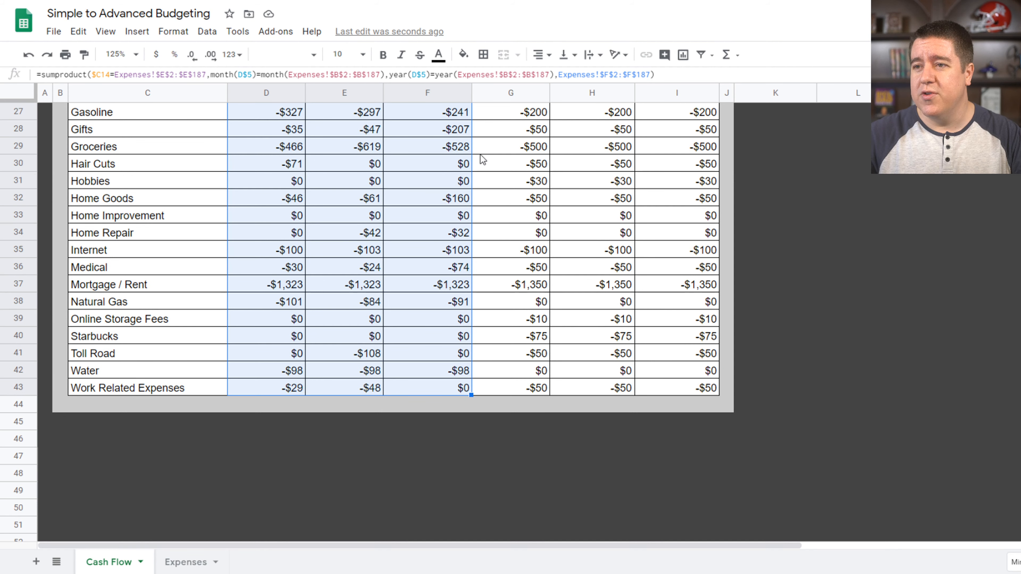
{"action": "left_click", "coordinate": [463, 55]}
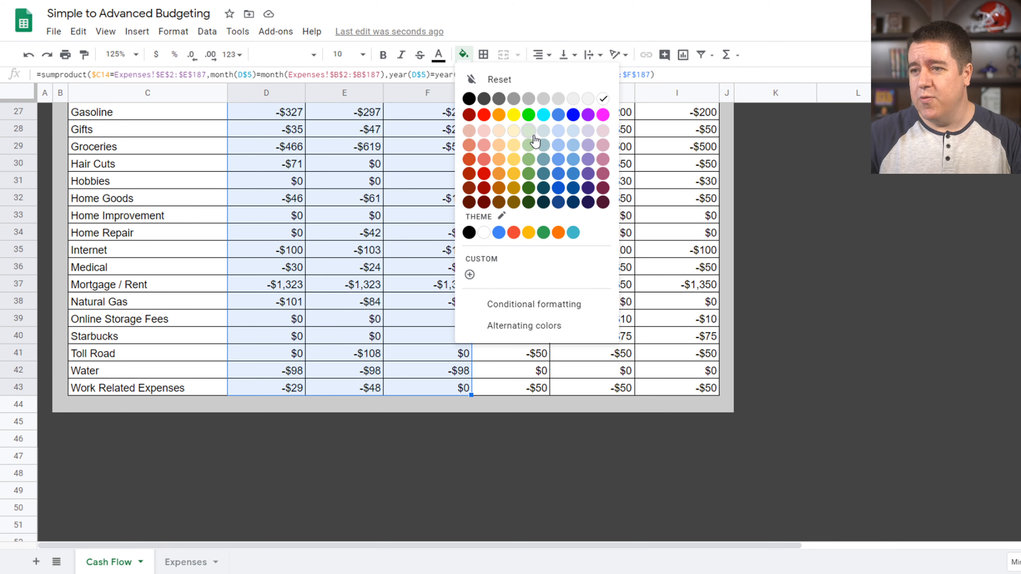
{"action": "left_click", "coordinate": [528, 145]}
{"action": "left_click", "coordinate": [434, 221]}
{"action": "scroll", "coordinate": [446, 232], "scroll_direction": "up", "scroll_amount": 9}
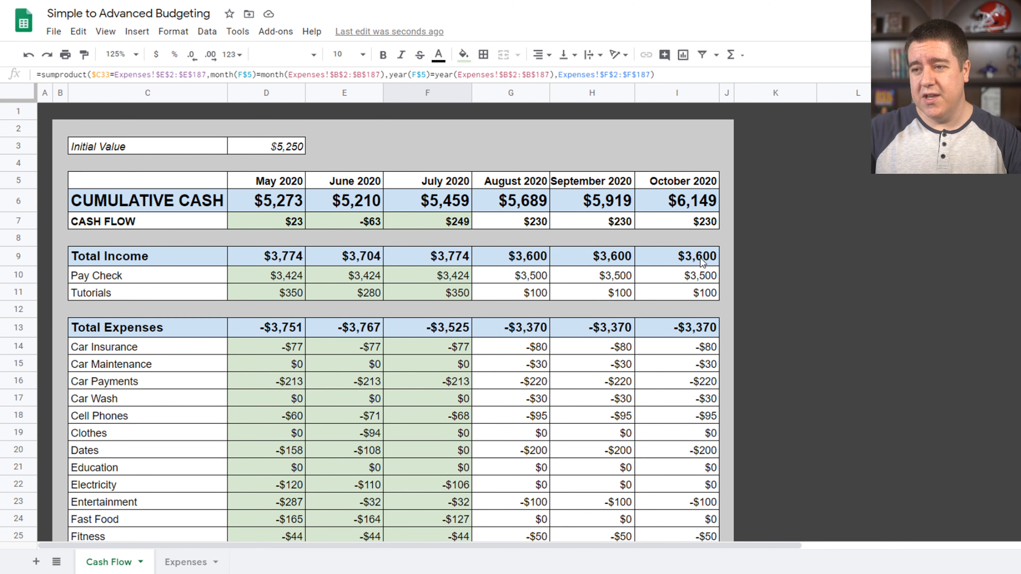
Apply the Accounting number format to the initial value and all cash flow, income and expense amounts through row 43
{"action": "left_click", "coordinate": [266, 221]}
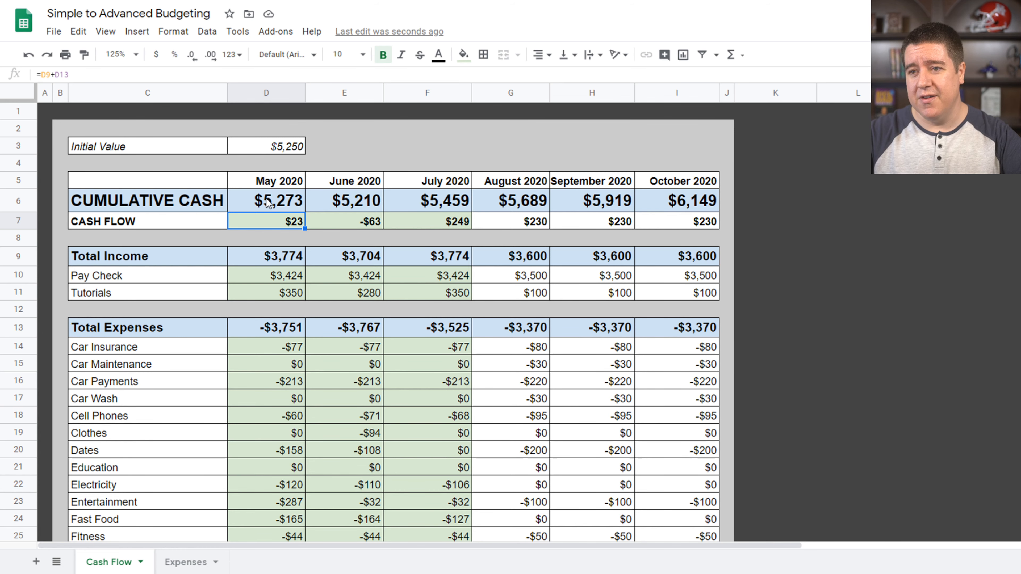
{"action": "left_click_drag", "start_coordinate": [266, 200], "coordinate": [290, 293]}
{"action": "left_click", "coordinate": [282, 147], "text": "ctrl"}
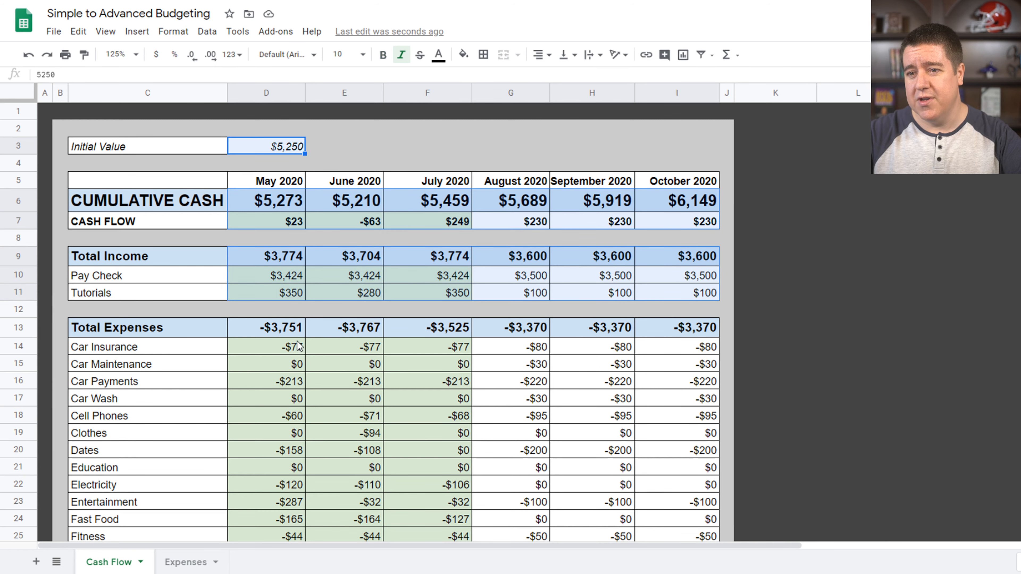
{"action": "left_click_drag", "start_coordinate": [281, 327], "coordinate": [663, 459], "text": "ctrl"}
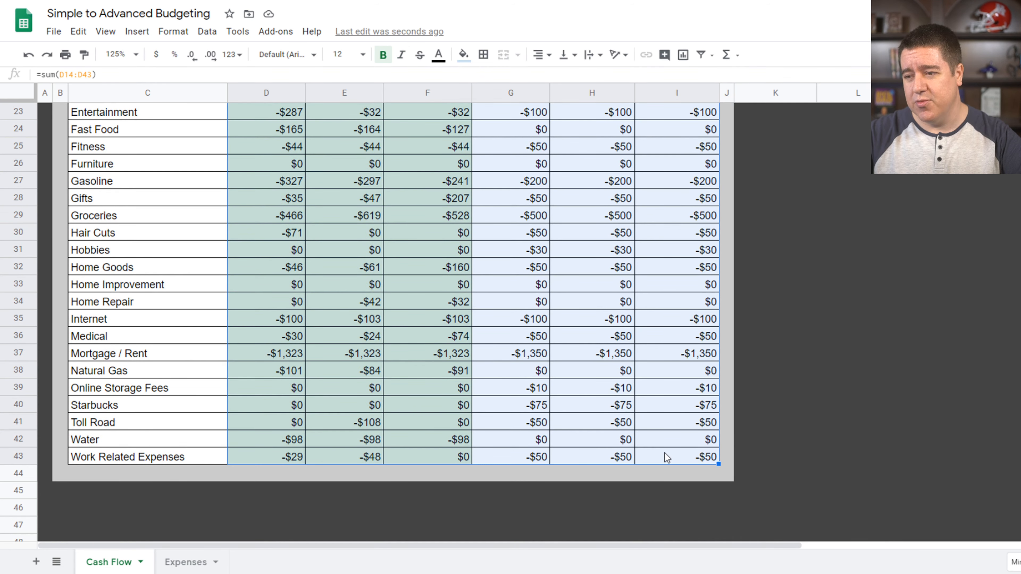
{"action": "scroll", "coordinate": [562, 344], "scroll_direction": "up", "scroll_amount": 5}
{"action": "scroll", "coordinate": [562, 343], "scroll_direction": "up", "scroll_amount": 2}
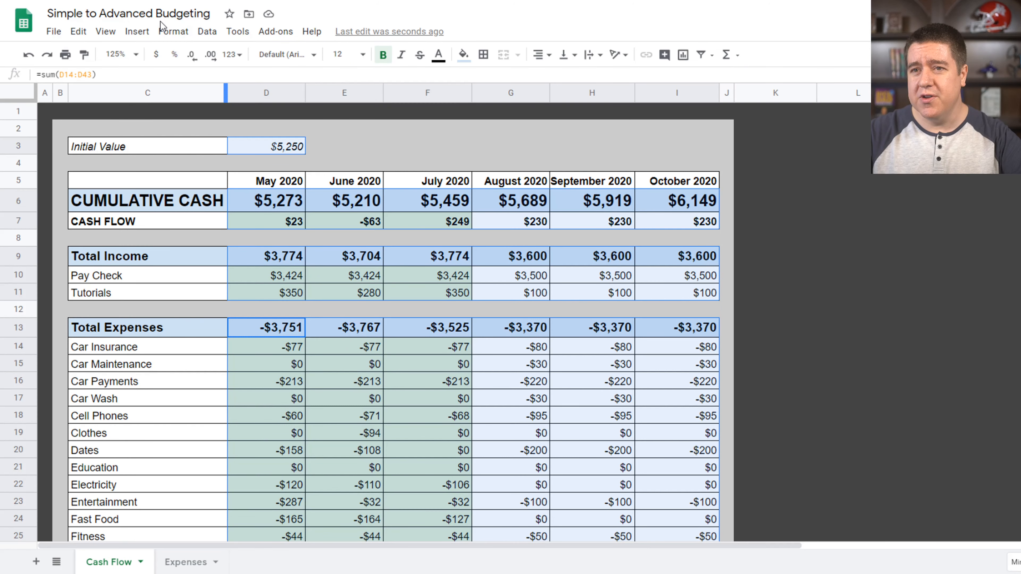
{"action": "left_click", "coordinate": [173, 32]}
{"action": "mouse_move", "coordinate": [210, 96]}
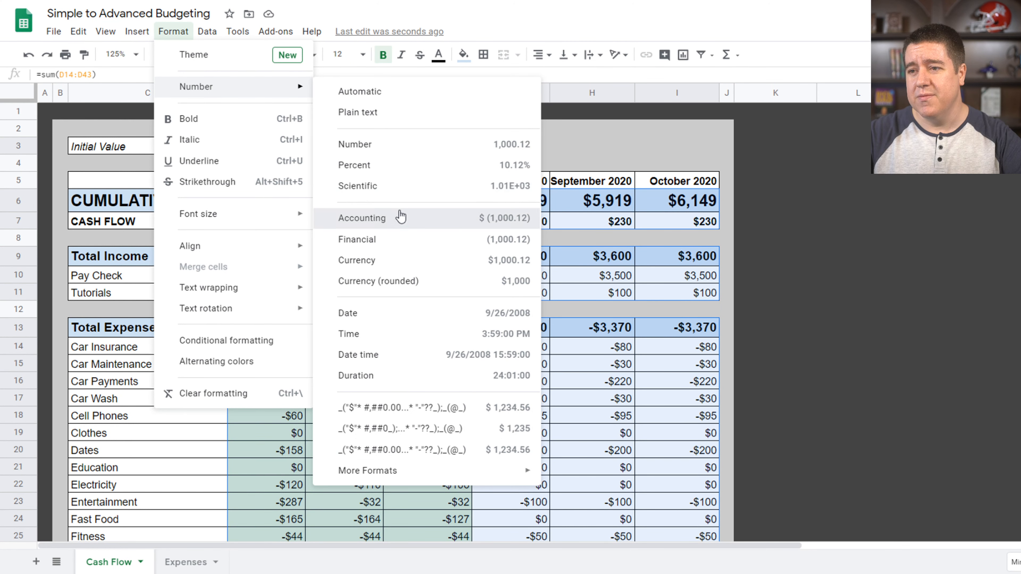
{"action": "left_click", "coordinate": [401, 216]}
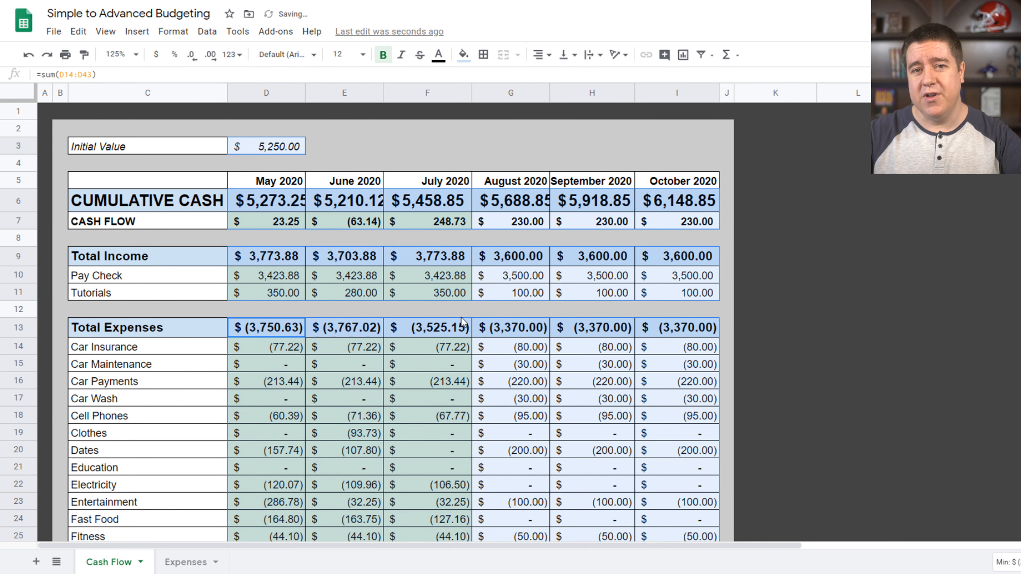
Open the custom number format for the selected amounts and add [RED] before the negative-number section
{"action": "left_click", "coordinate": [184, 36]}
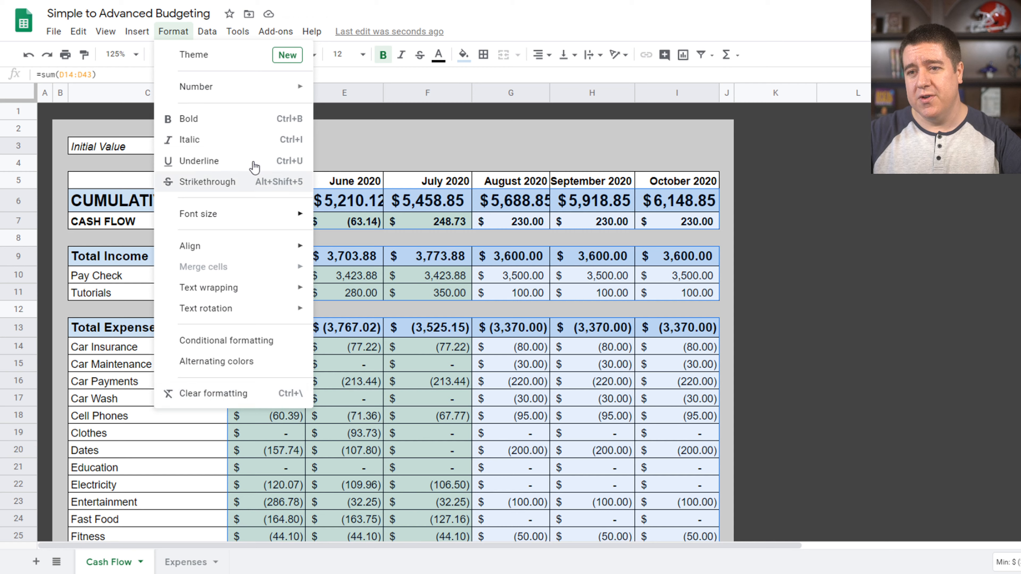
{"action": "mouse_move", "coordinate": [239, 91]}
{"action": "mouse_move", "coordinate": [406, 470]}
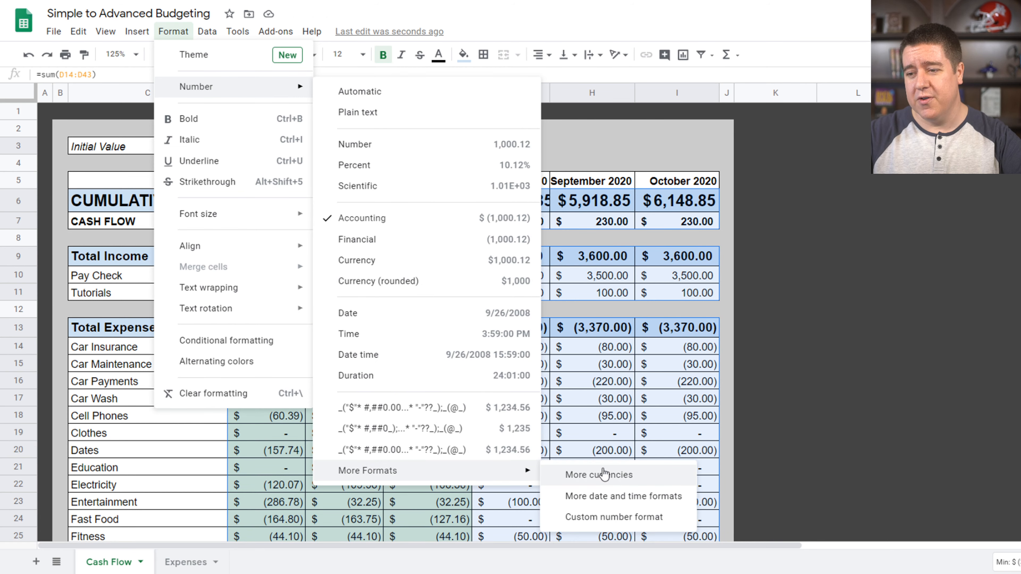
{"action": "left_click", "coordinate": [612, 518]}
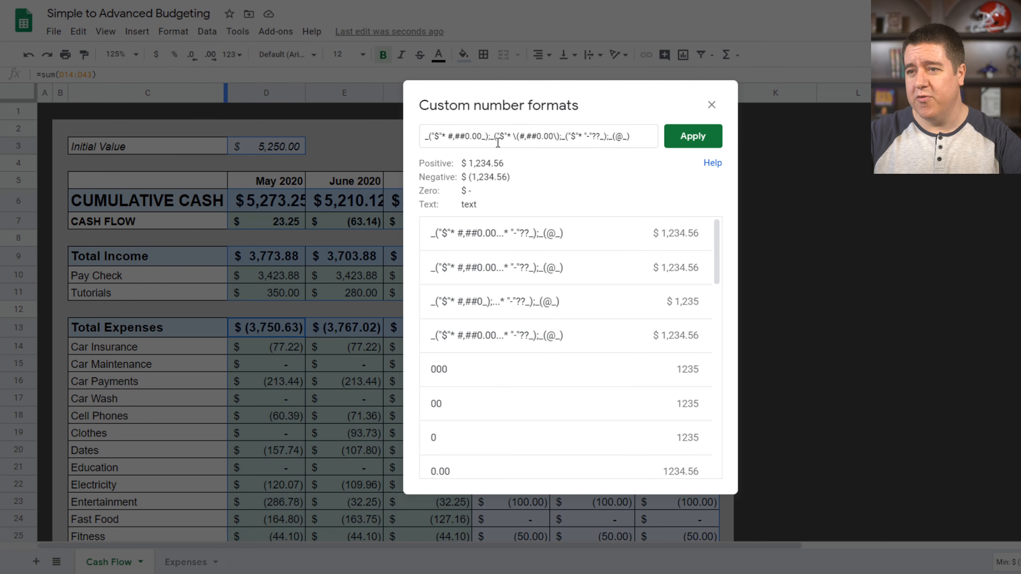
{"action": "type", "text": "[RED]"}
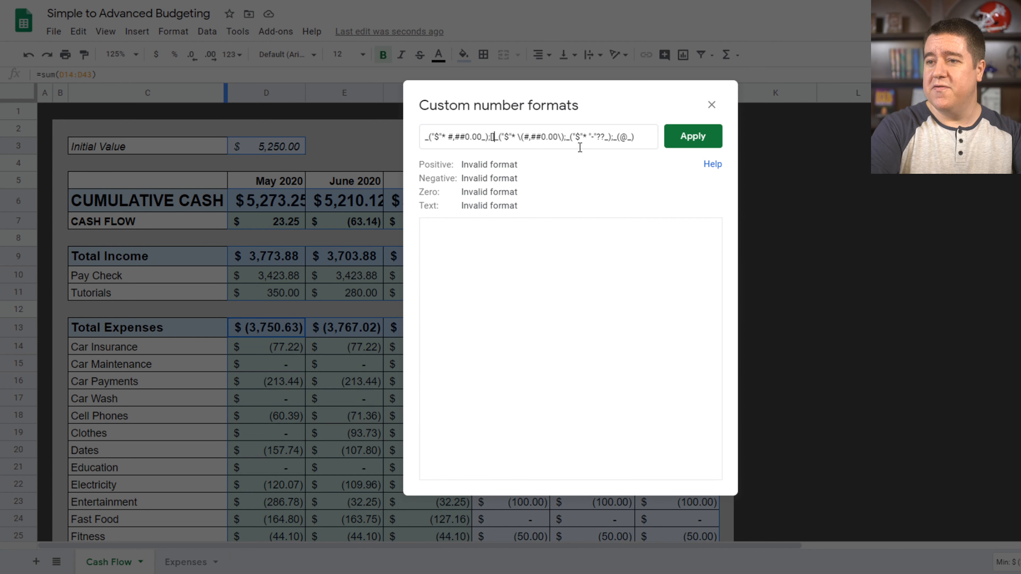
Add [RED] before the zero section of the custom number format and apply the format to the selected amounts
{"action": "key", "text": "Right"}
{"action": "key", "text": "Right"}
{"action": "key", "text": "Right"}
{"action": "key", "text": "Right"}
{"action": "key", "text": "Right"}
{"action": "key", "text": "Right"}
{"action": "key", "text": "Right"}
{"action": "key", "text": "Right"}
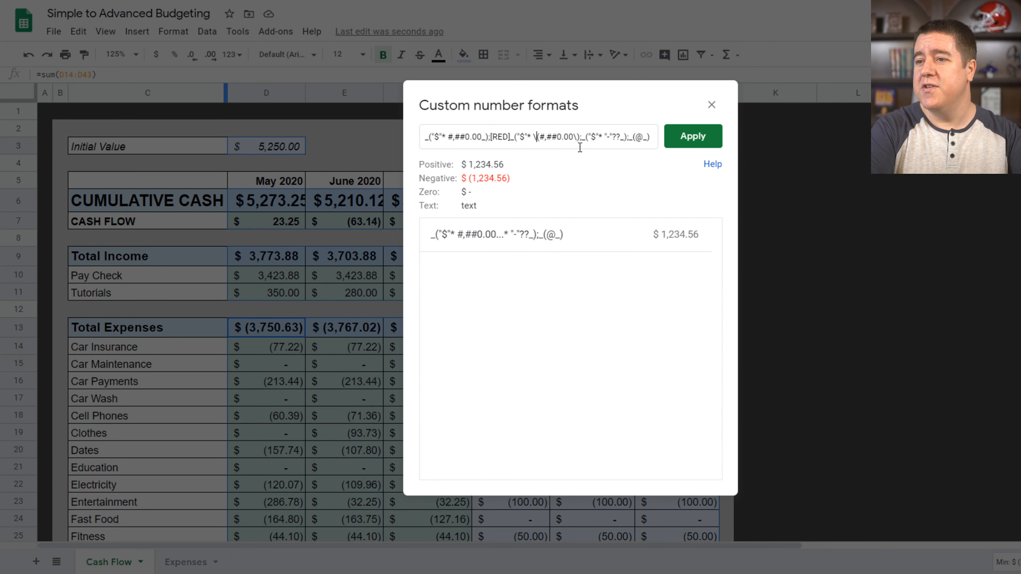
{"action": "key", "text": "Right"}
{"action": "type", "text": "[RED]"}
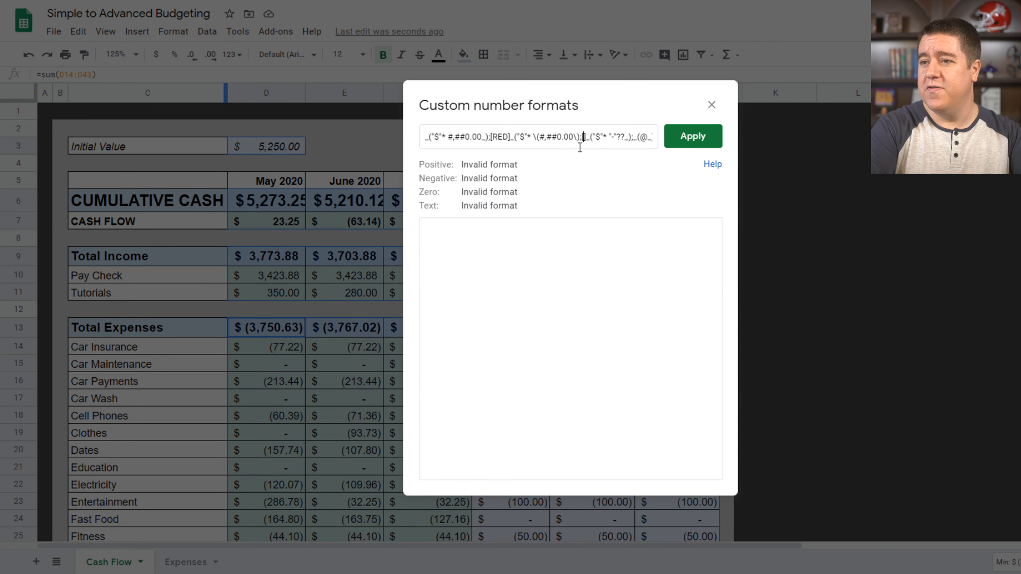
{"action": "left_click", "coordinate": [678, 141]}
{"action": "left_click", "coordinate": [462, 387]}
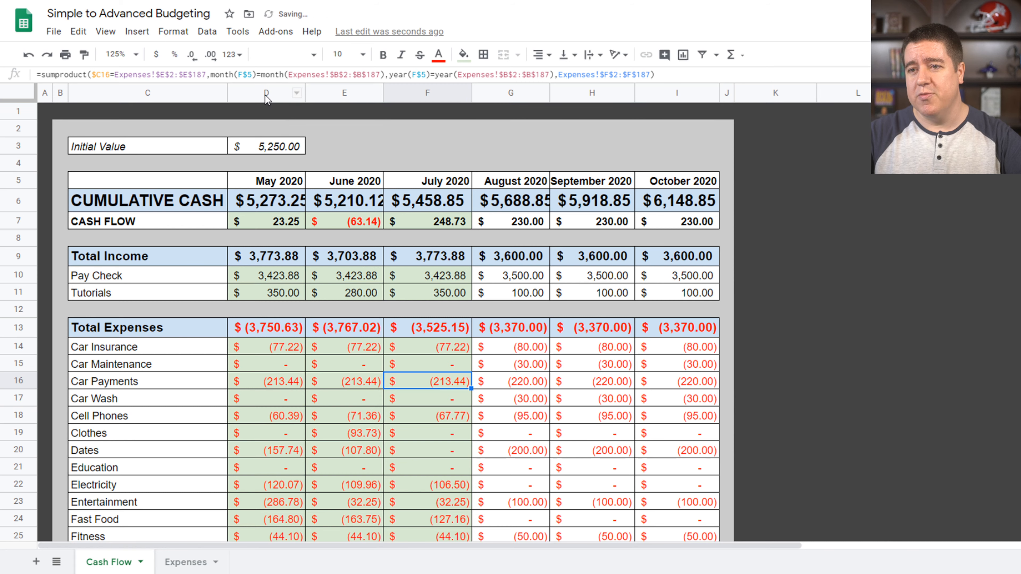
Auto-fit the widths of month columns D through I to their contents
{"action": "left_click_drag", "start_coordinate": [267, 93], "coordinate": [656, 97]}
{"action": "double_click", "coordinate": [634, 95]}
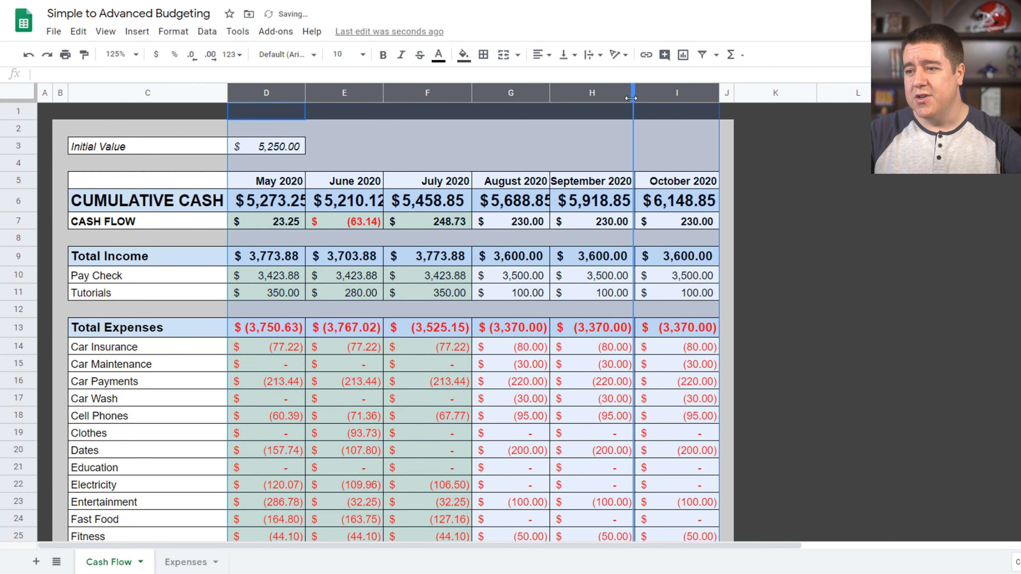
{"action": "left_click", "coordinate": [579, 356]}
{"action": "left_click", "coordinate": [842, 398]}
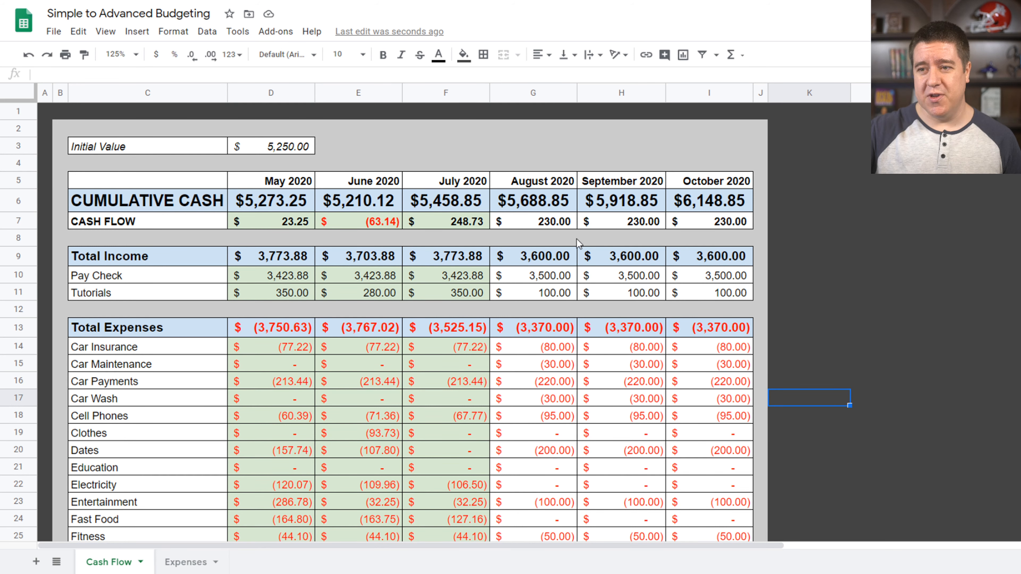
{"action": "left_click", "coordinate": [382, 220]}
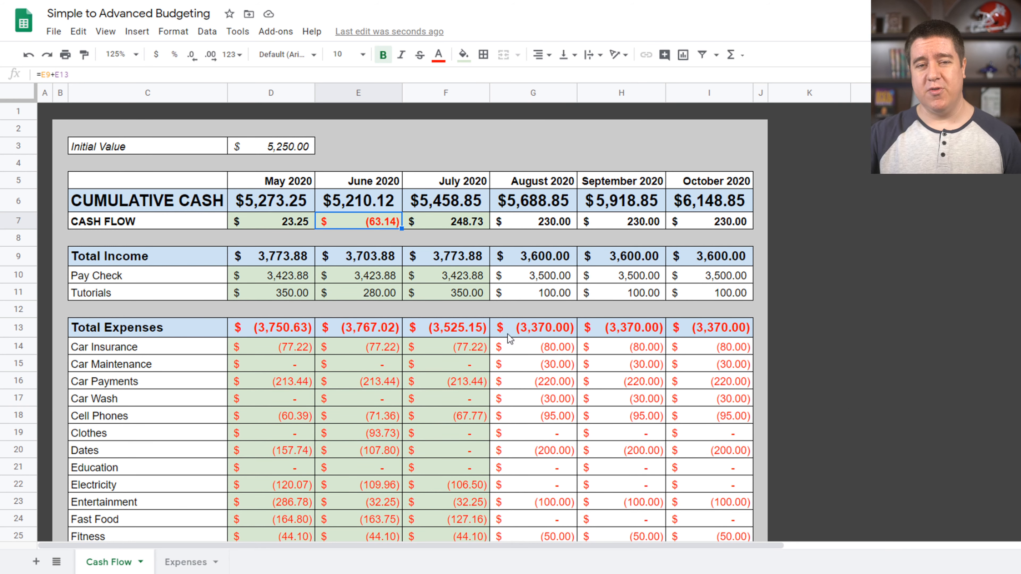
{"action": "left_click", "coordinate": [267, 335]}
{"action": "left_click_drag", "start_coordinate": [266, 336], "coordinate": [676, 449]}
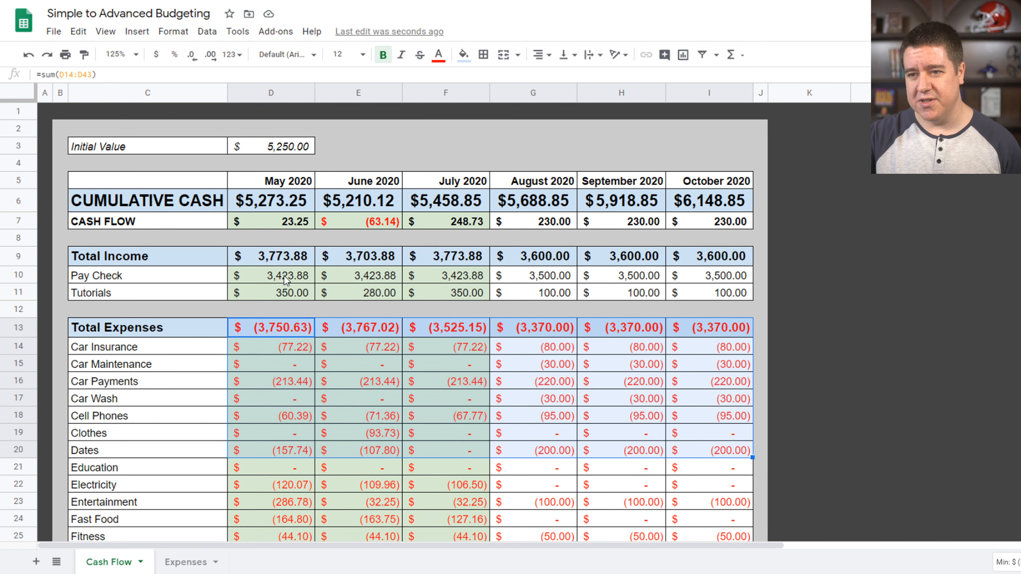
{"action": "left_click", "coordinate": [273, 260]}
{"action": "left_click_drag", "start_coordinate": [272, 259], "coordinate": [691, 299]}
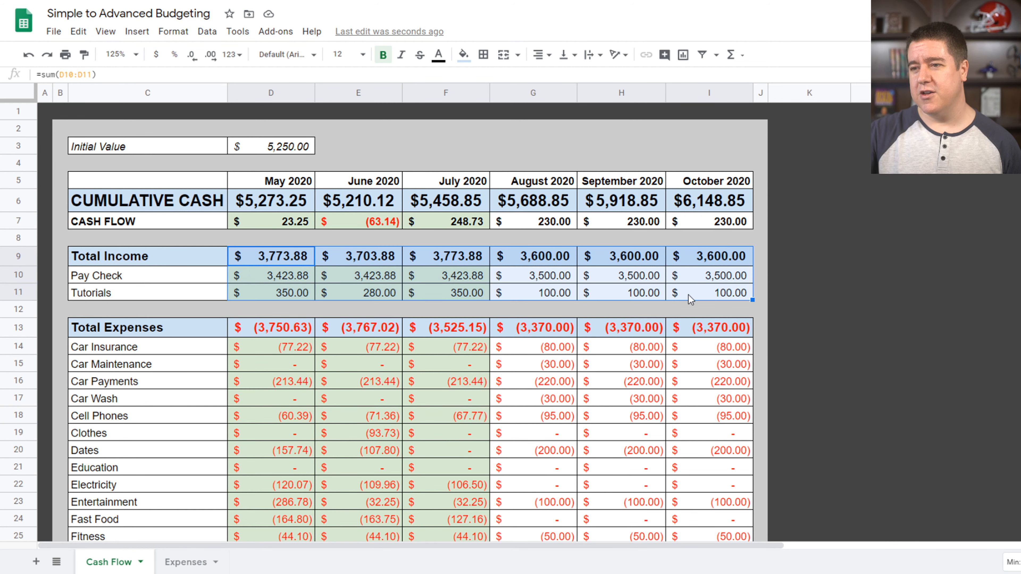
{"action": "left_click", "coordinate": [602, 296]}
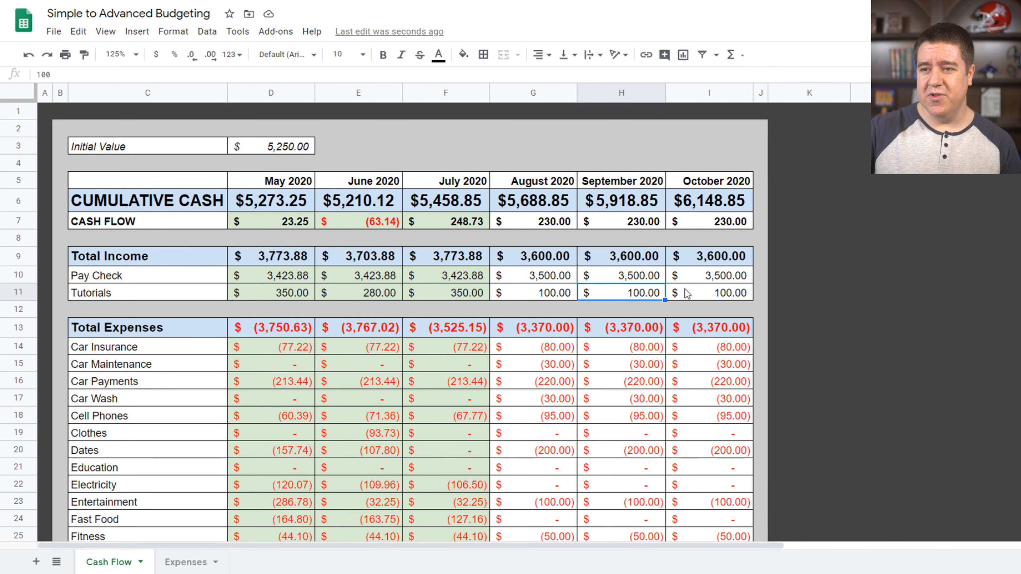
{"action": "left_click_drag", "start_coordinate": [265, 221], "coordinate": [447, 503]}
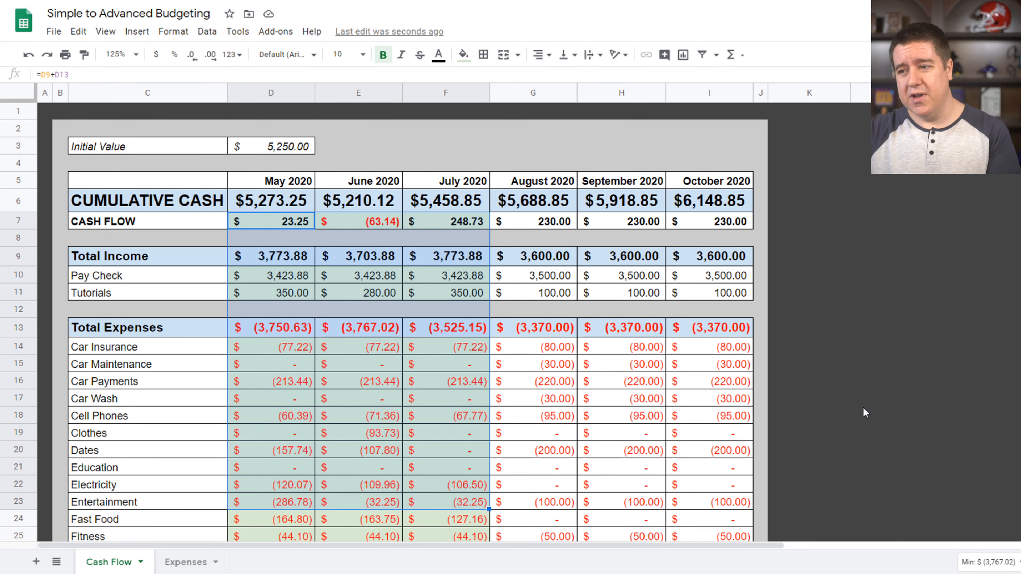
{"action": "left_click_drag", "start_coordinate": [531, 226], "coordinate": [709, 220]}
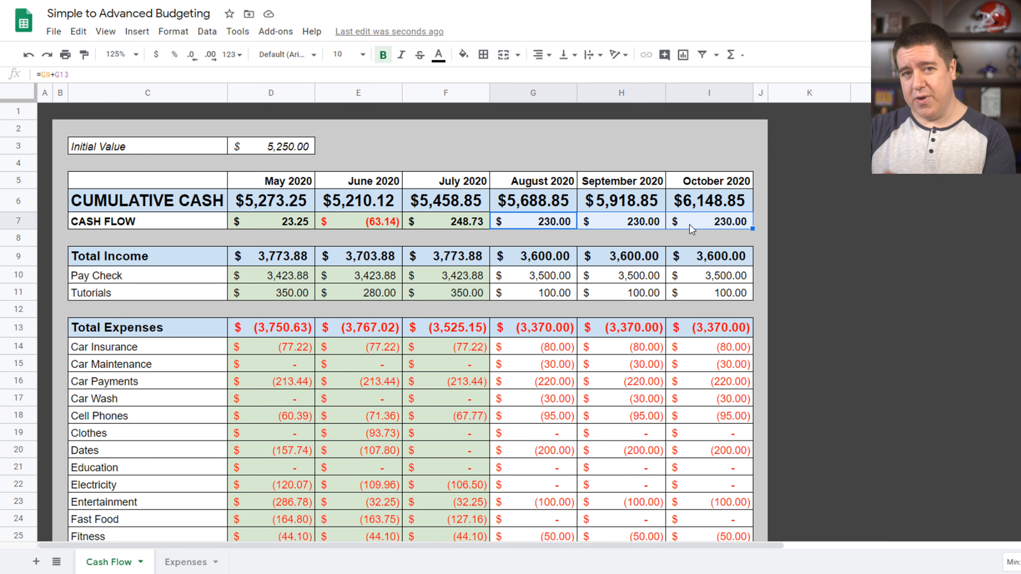
Show the average of the May through July cash flow in the selection summary
{"action": "left_click_drag", "start_coordinate": [482, 232], "coordinate": [302, 231]}
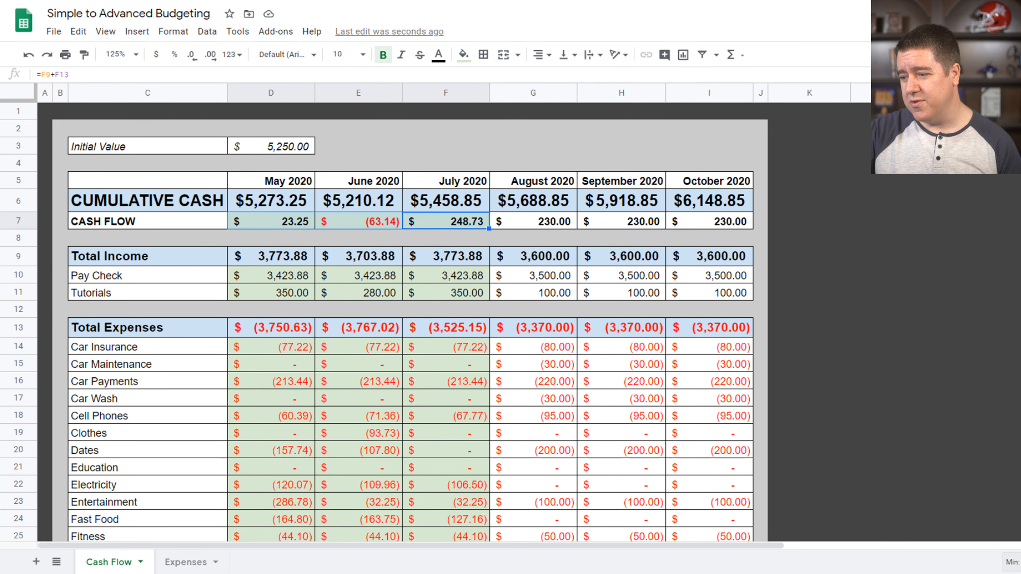
{"action": "left_click", "coordinate": [1011, 562]}
{"action": "left_click", "coordinate": [1005, 479]}
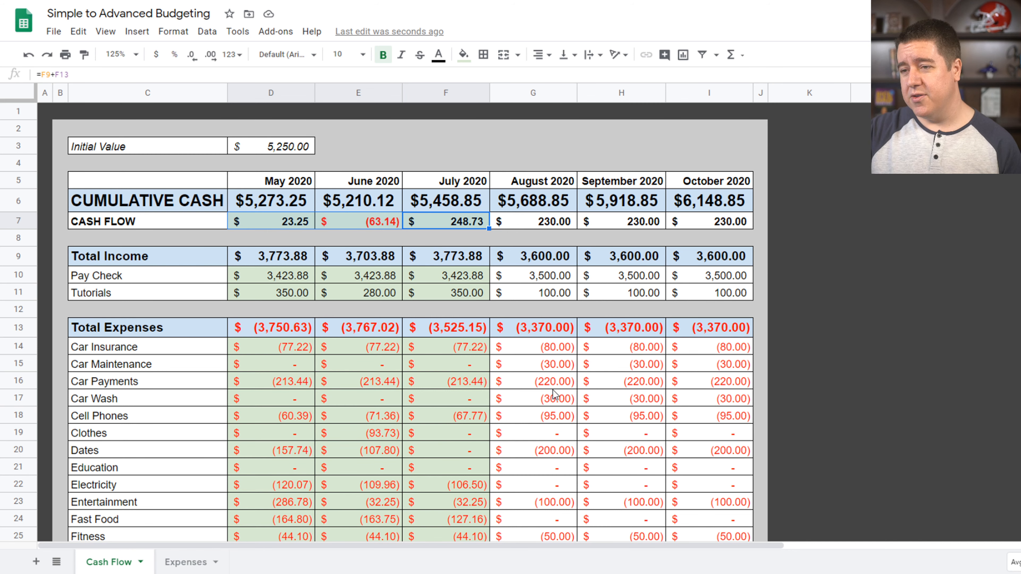
{"action": "left_click", "coordinate": [565, 366]}
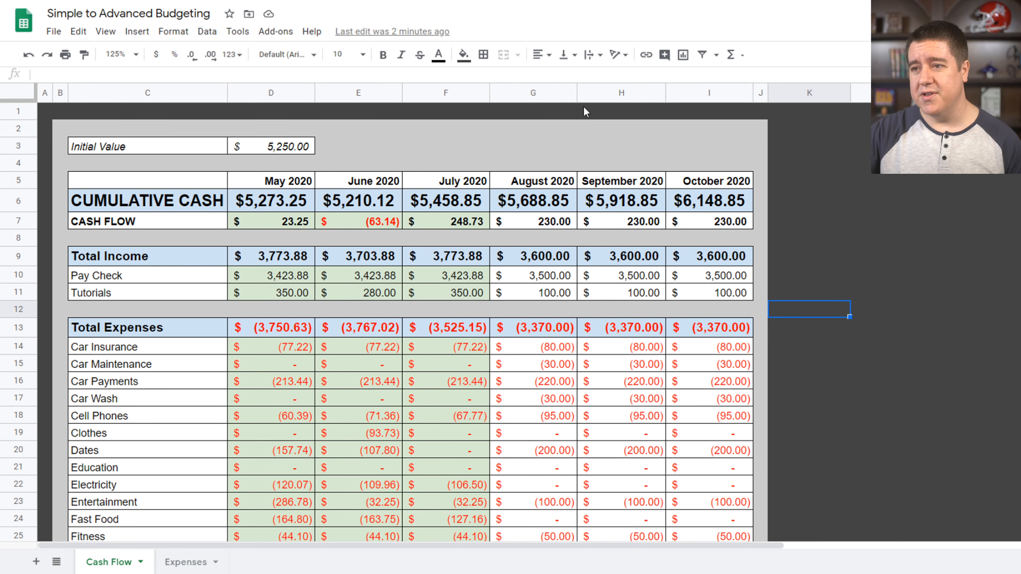
Insert three blank columns before August 2020 and paste borderless gray cells down column G
{"action": "left_click", "coordinate": [534, 93]}
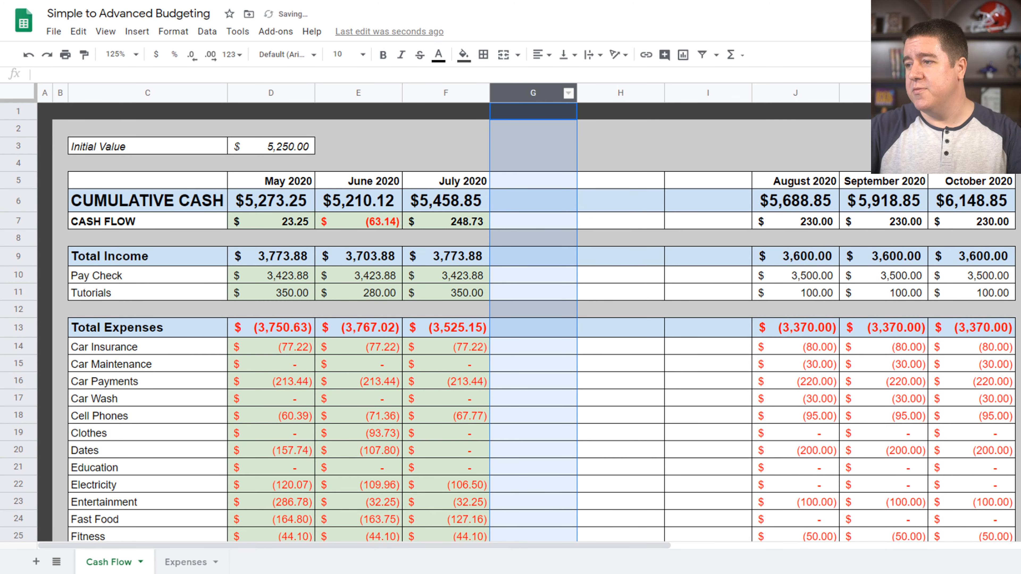
{"action": "left_click", "coordinate": [768, 133]}
{"action": "left_click_drag", "start_coordinate": [538, 125], "coordinate": [542, 525]}
{"action": "key", "text": "ctrl+v"}
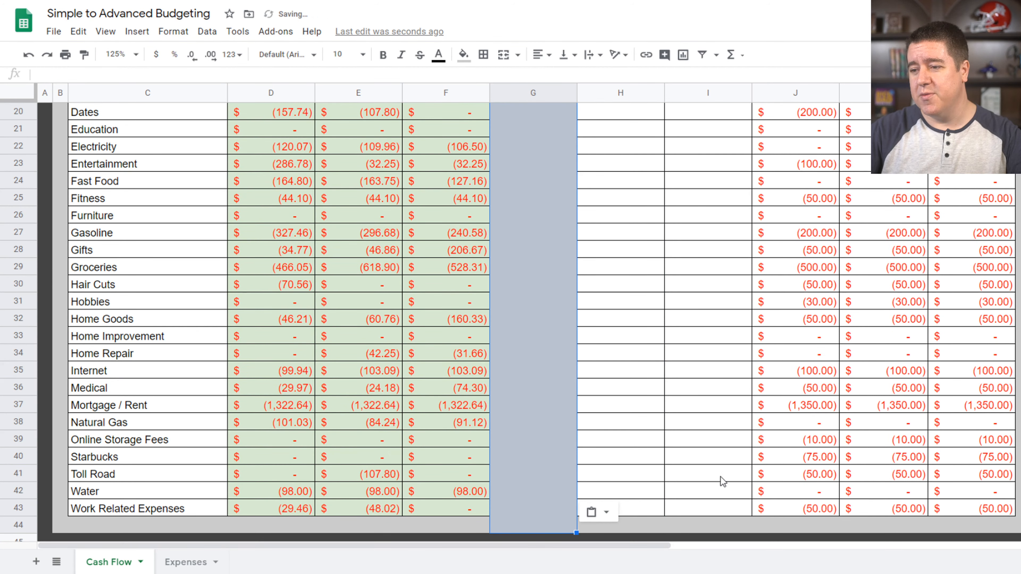
Paste the borderless gray cells down column I and over header cells H5:H7, keeping column H's income and expense boxes
{"action": "left_click_drag", "start_coordinate": [706, 522], "coordinate": [634, 256]}
{"action": "key", "text": "ctrl+v"}
{"action": "key", "text": "ctrl+v"}
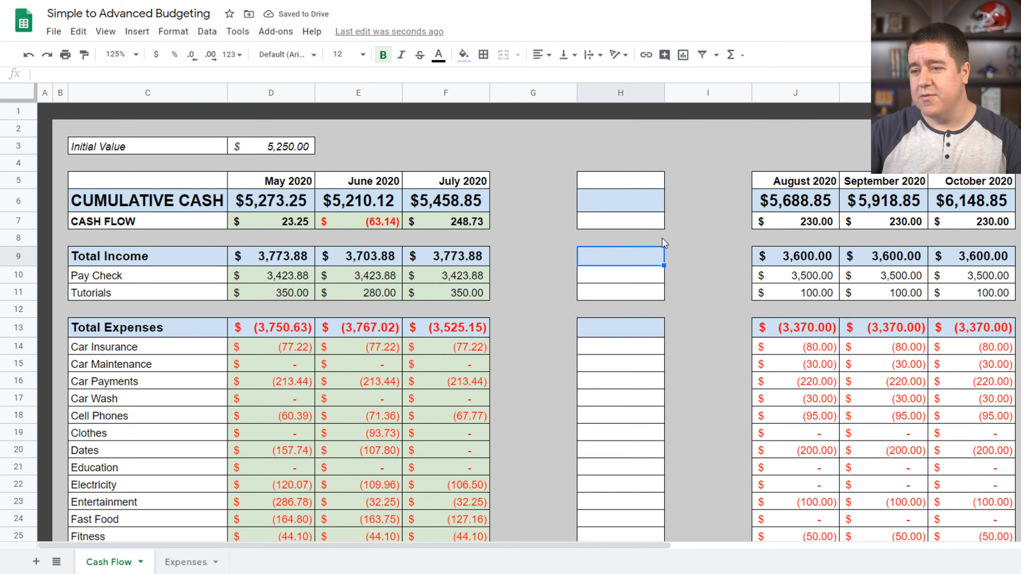
{"action": "left_click", "coordinate": [652, 201]}
{"action": "left_click_drag", "start_coordinate": [646, 182], "coordinate": [634, 222]}
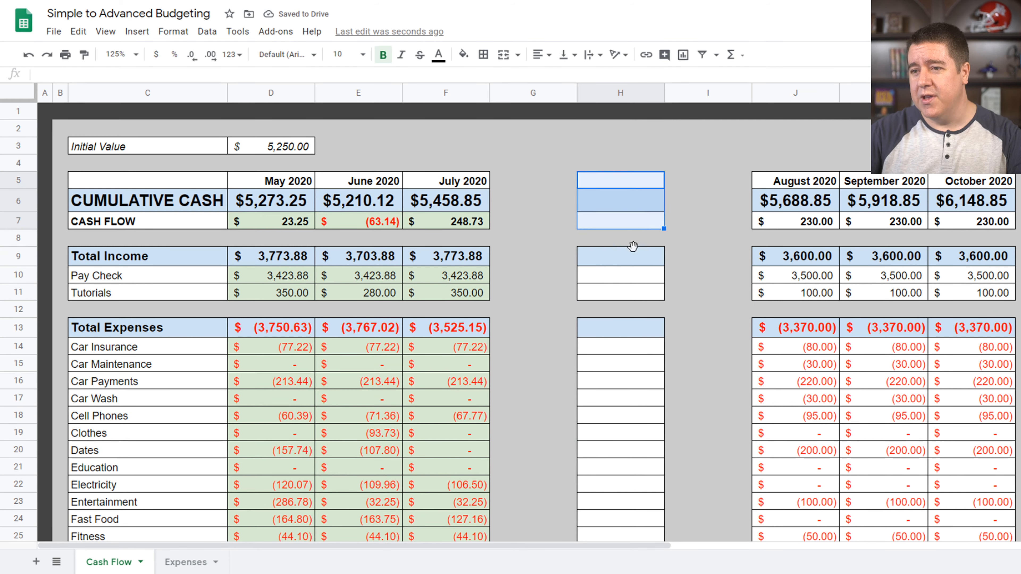
{"action": "key", "text": "ctrl+v"}
Enter =average(D10:F10) in H10 to average the May through July Pay Check income
{"action": "left_click", "coordinate": [617, 267]}
{"action": "type", "text": "=average("}
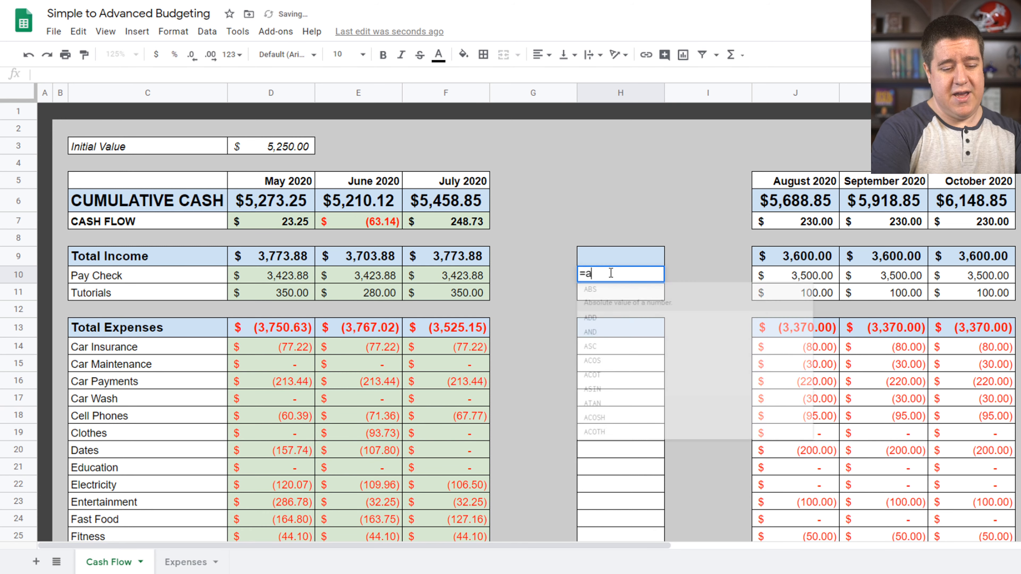
{"action": "key", "text": "Left"}
{"action": "key", "text": "Left"}
{"action": "key", "text": "shift+Left"}
{"action": "key", "text": "shift+Left"}
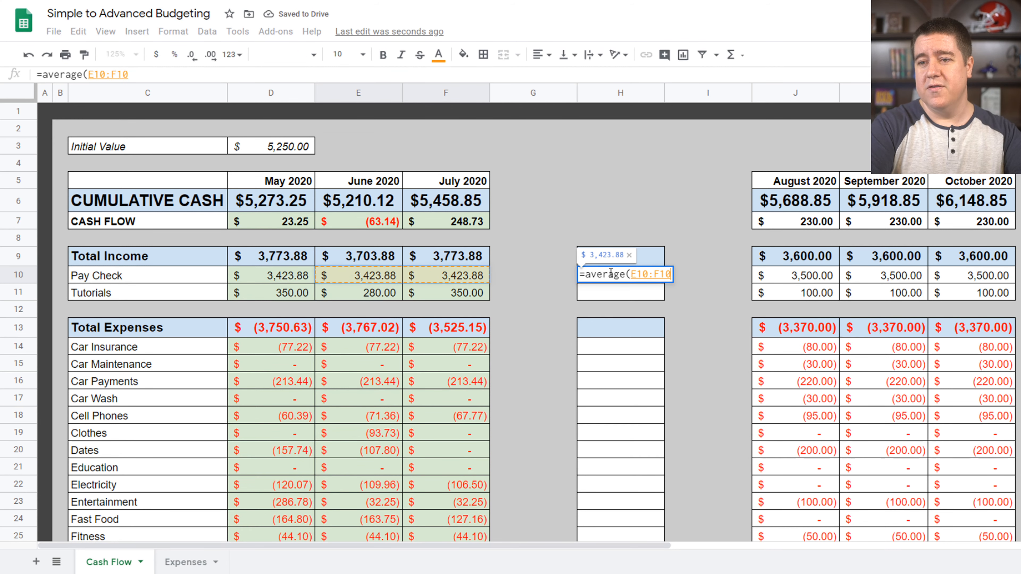
{"action": "key", "text": "Return"}
Copy the average formula from H10 to Tutorials in H11 and to all expense categories in H14:H43
{"action": "key", "text": "Up"}
{"action": "key", "text": "ctrl+c"}
{"action": "key", "text": "Down"}
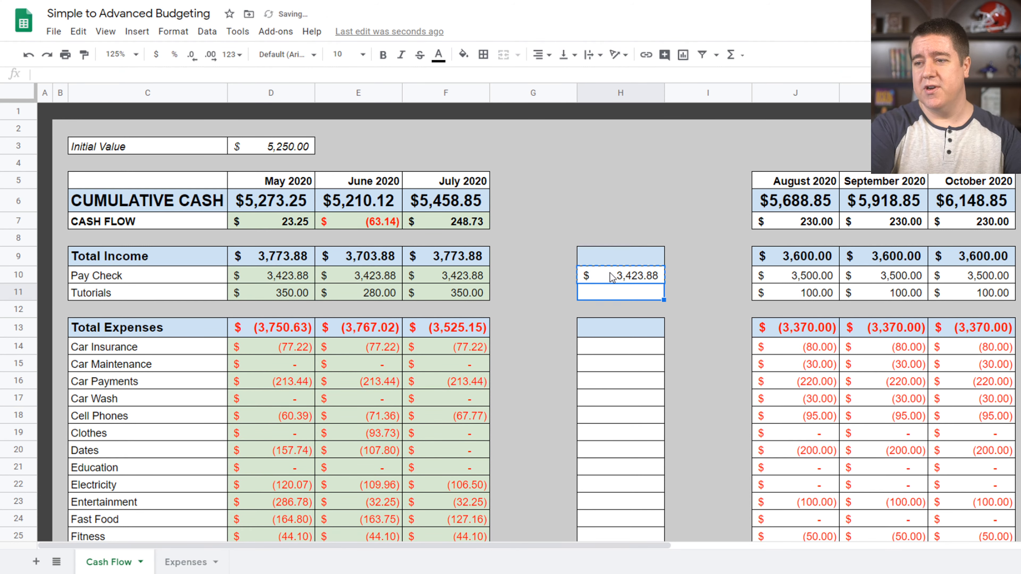
{"action": "key", "text": "ctrl+v"}
{"action": "key", "text": "Down"}
{"action": "key", "text": "Down"}
{"action": "key", "text": "Down"}
{"action": "key", "text": "shift+Down"}
{"action": "key", "text": "shift+Down"}
{"action": "key", "text": "shift+Down"}
{"action": "key", "text": "shift+Down"}
{"action": "key", "text": "shift+Down"}
{"action": "key", "text": "shift+Down"}
{"action": "key", "text": "shift+Down"}
{"action": "key", "text": "shift+Down"}
{"action": "key", "text": "shift+Down"}
{"action": "key", "text": "shift+Down"}
{"action": "key", "text": "shift+Down"}
{"action": "key", "text": "shift+Down"}
{"action": "key", "text": "shift+Down"}
{"action": "key", "text": "shift+Down"}
{"action": "key", "text": "shift+Down"}
{"action": "key", "text": "shift+Down"}
{"action": "key", "text": "shift+Down"}
{"action": "key", "text": "shift+Down"}
{"action": "key", "text": "shift+Down"}
{"action": "key", "text": "shift+Down"}
{"action": "key", "text": "shift+Down"}
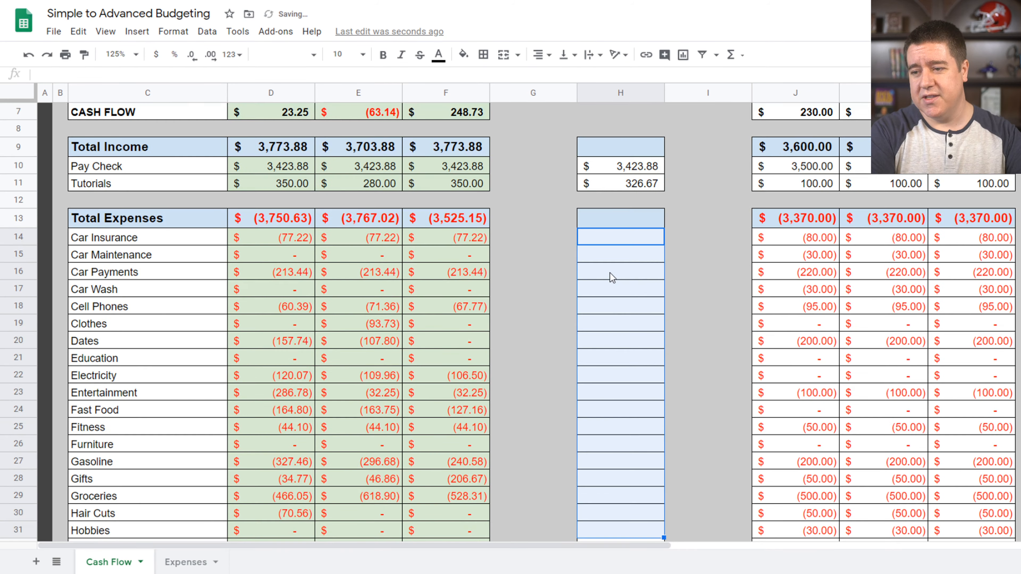
{"action": "key", "text": "shift+Up"}
{"action": "key", "text": "ctrl+v"}
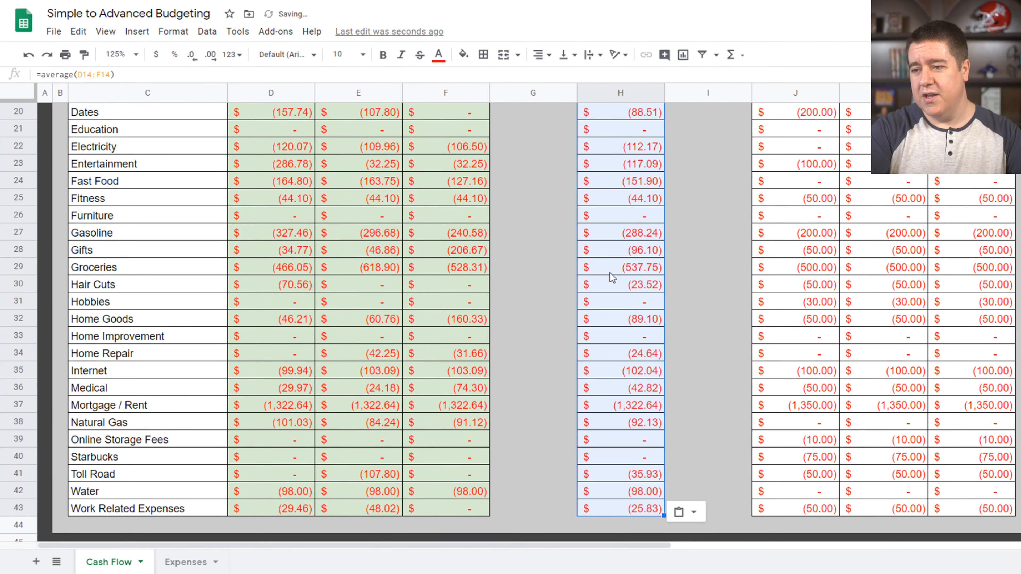
Narrow columns G and I into slim spacers on both sides of the averages column
{"action": "left_click", "coordinate": [613, 272]}
{"action": "scroll", "coordinate": [649, 289], "scroll_direction": "up", "scroll_amount": 6}
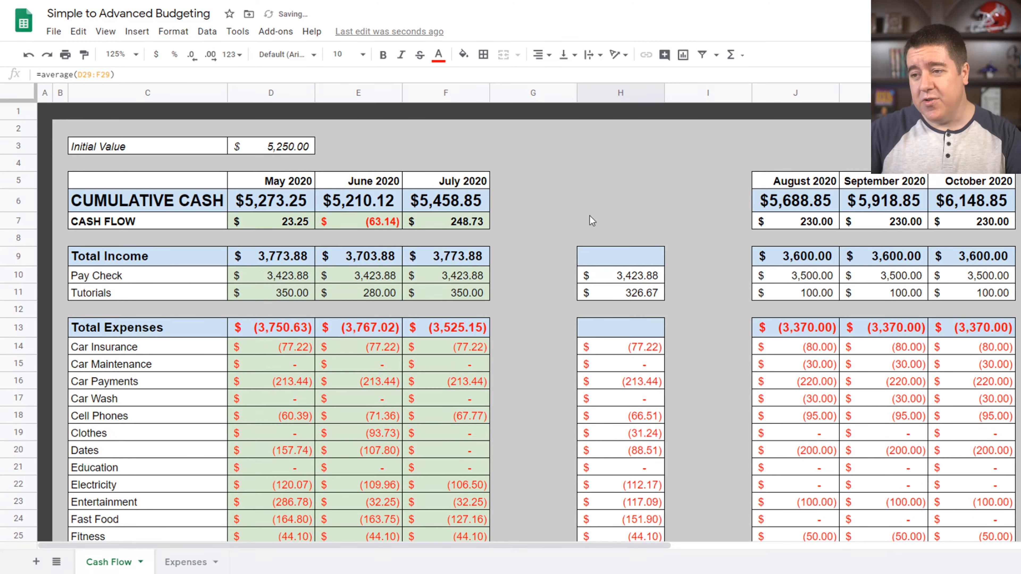
{"action": "left_click_drag", "start_coordinate": [575, 94], "coordinate": [520, 95]}
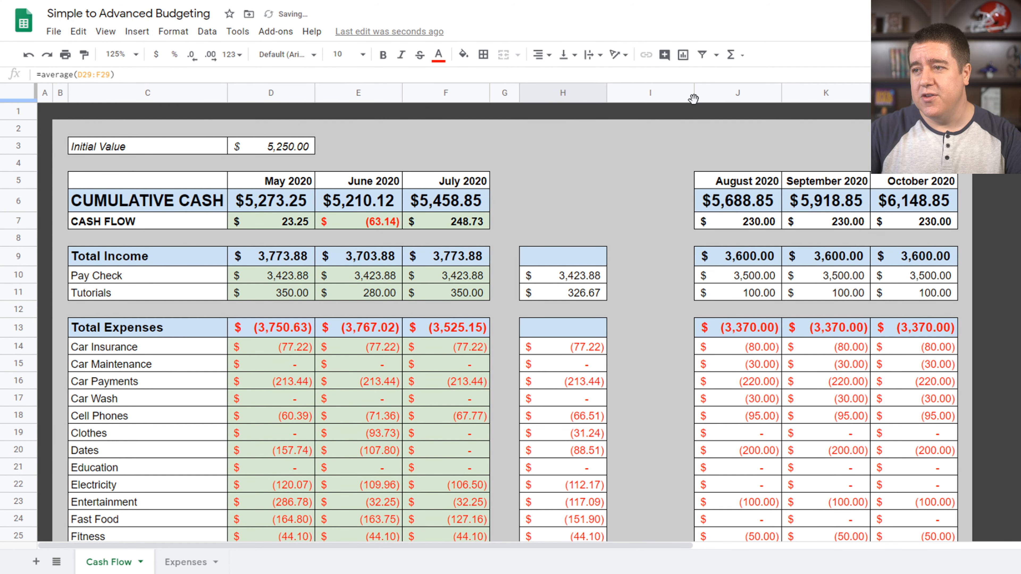
{"action": "left_click_drag", "start_coordinate": [694, 96], "coordinate": [630, 96]}
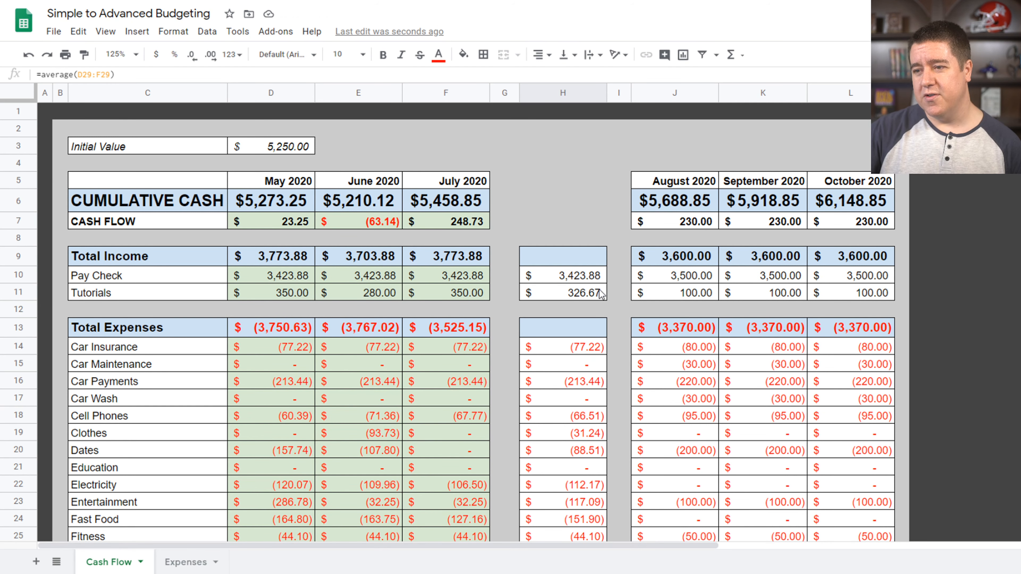
Set the August 2020 Pay Check budget in J10 to 3,423.88, matching its average
{"action": "left_click", "coordinate": [576, 279]}
{"action": "left_click_drag", "start_coordinate": [675, 281], "coordinate": [875, 280]}
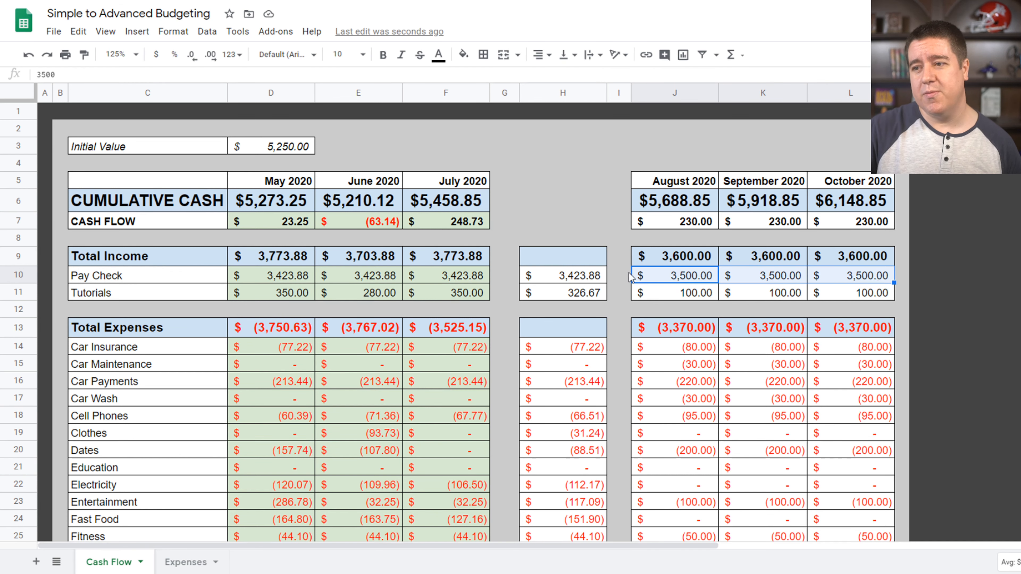
{"action": "left_click", "coordinate": [579, 282]}
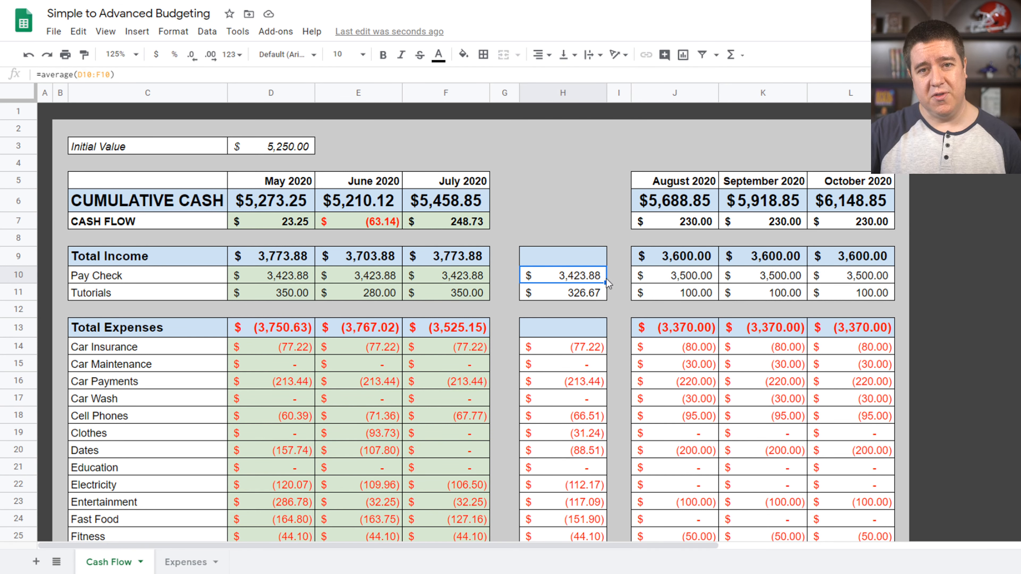
{"action": "left_click", "coordinate": [668, 279]}
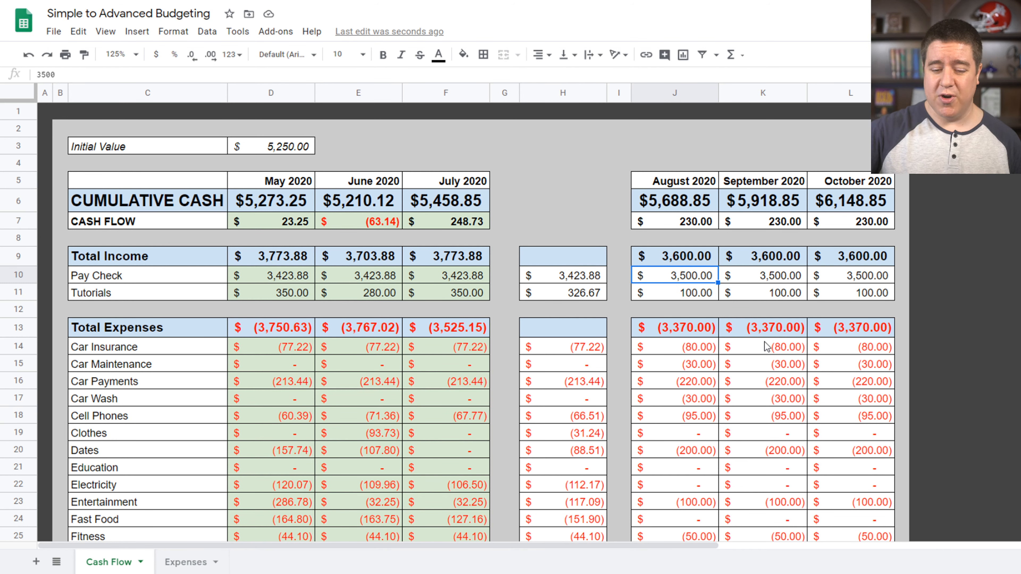
{"action": "type", "text": "3"}
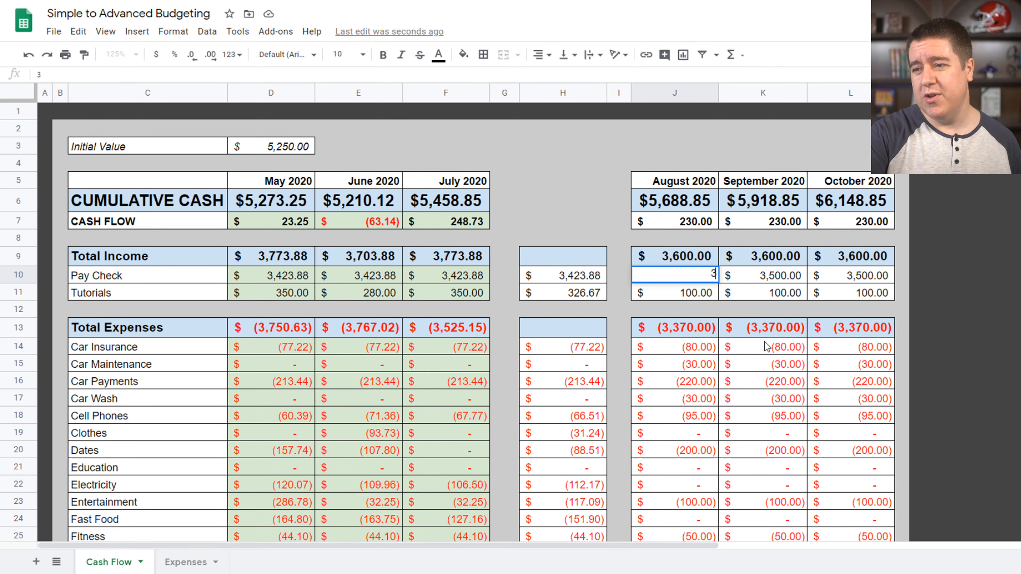
{"action": "type", "text": ",423.88"}
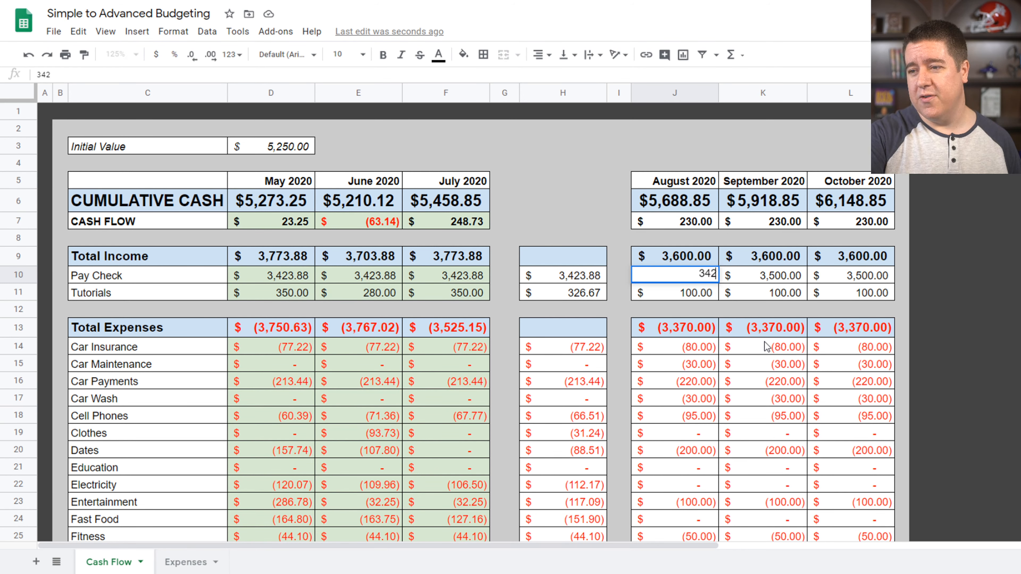
{"action": "key", "text": "Return"}
Copy the August Pay Check amount to September and October 2020
{"action": "key", "text": "Up"}
{"action": "key", "text": "ctrl+c"}
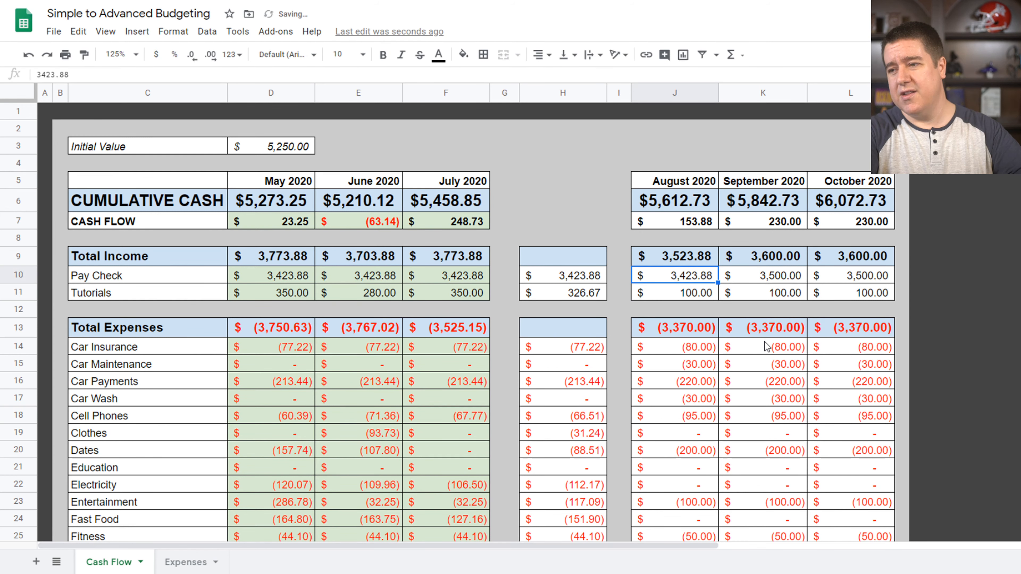
{"action": "key", "text": "Right"}
{"action": "key", "text": "ctrl+v"}
{"action": "key", "text": "Right"}
{"action": "key", "text": "ctrl+v"}
{"action": "key", "text": "Left"}
{"action": "key", "text": "Left"}
{"action": "key", "text": "Left"}
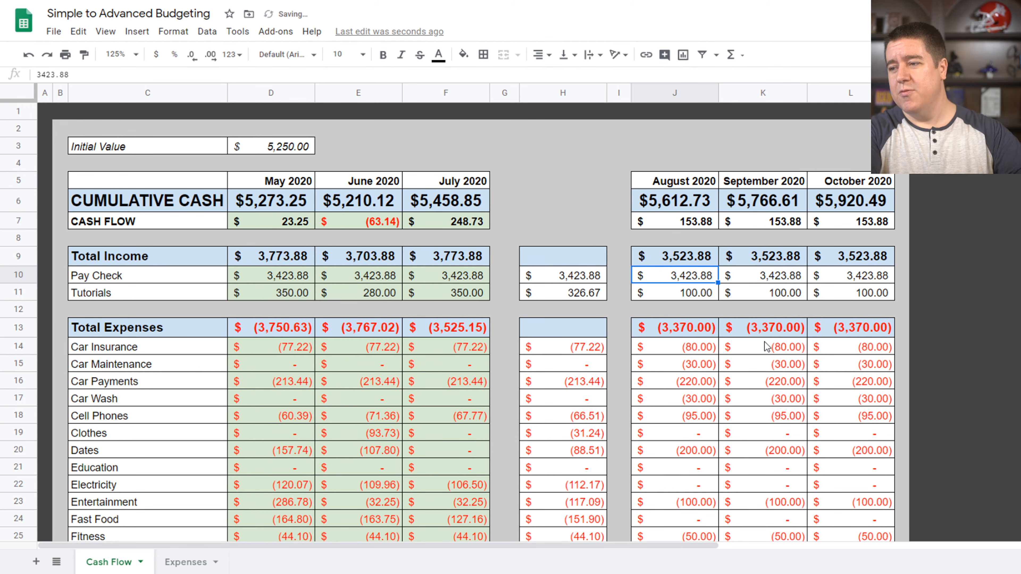
{"action": "key", "text": "Right"}
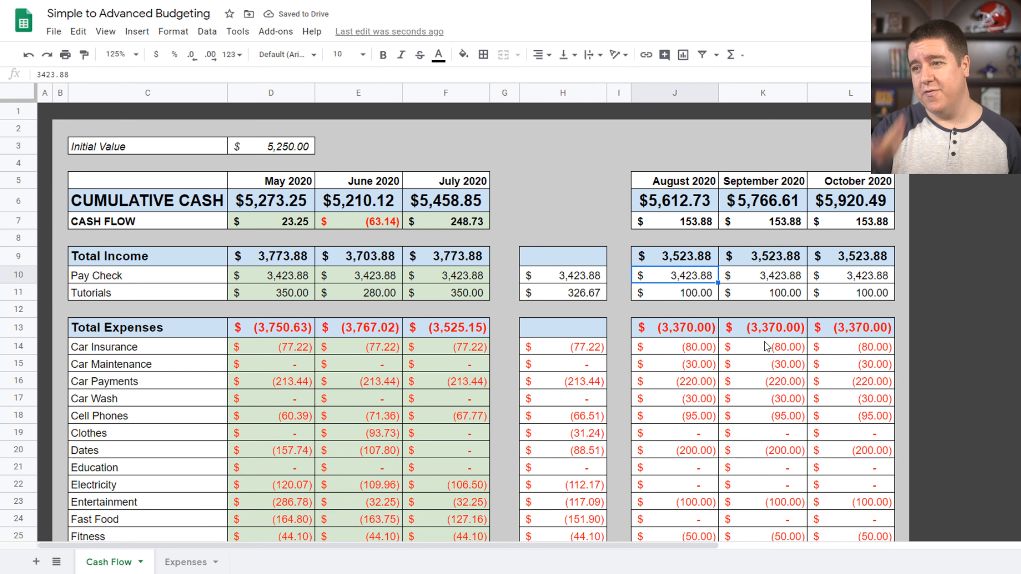
Compare the Tutorials average and June actual with the budget, and set the August 2020 Tutorials income in J11 to 250
{"action": "left_click", "coordinate": [691, 223]}
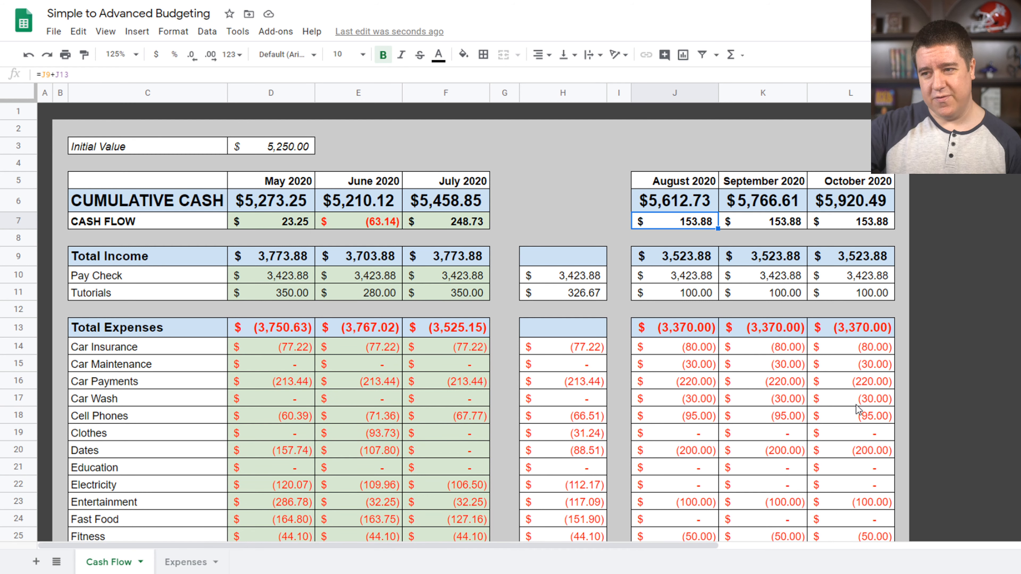
{"action": "left_click", "coordinate": [571, 297]}
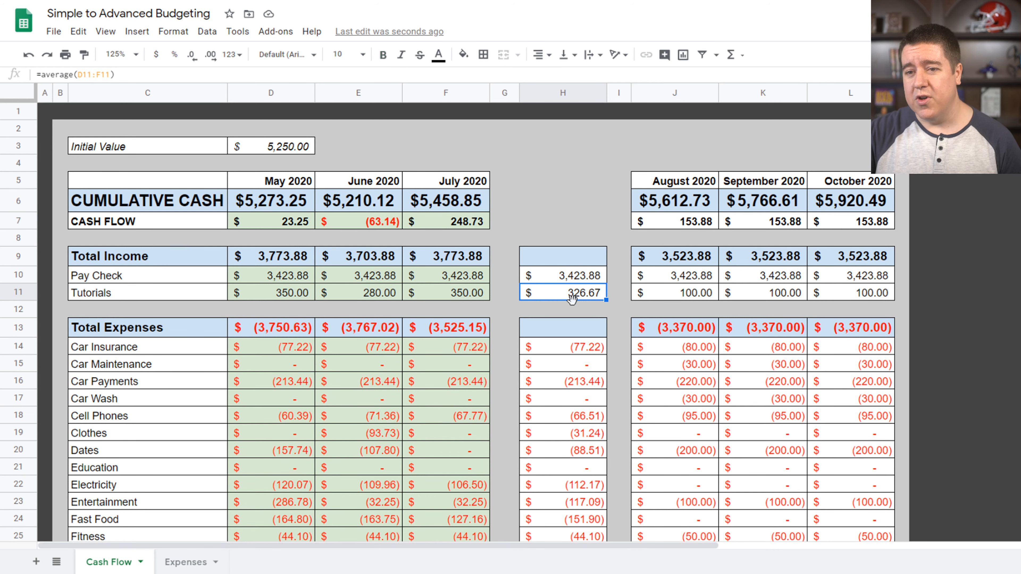
{"action": "left_click", "coordinate": [695, 297]}
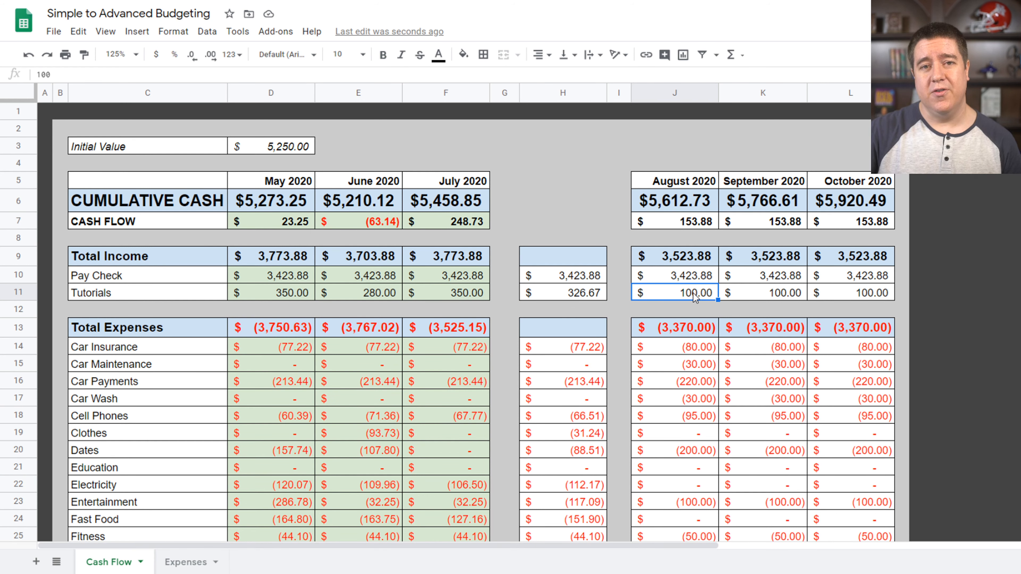
{"action": "left_click", "coordinate": [599, 299]}
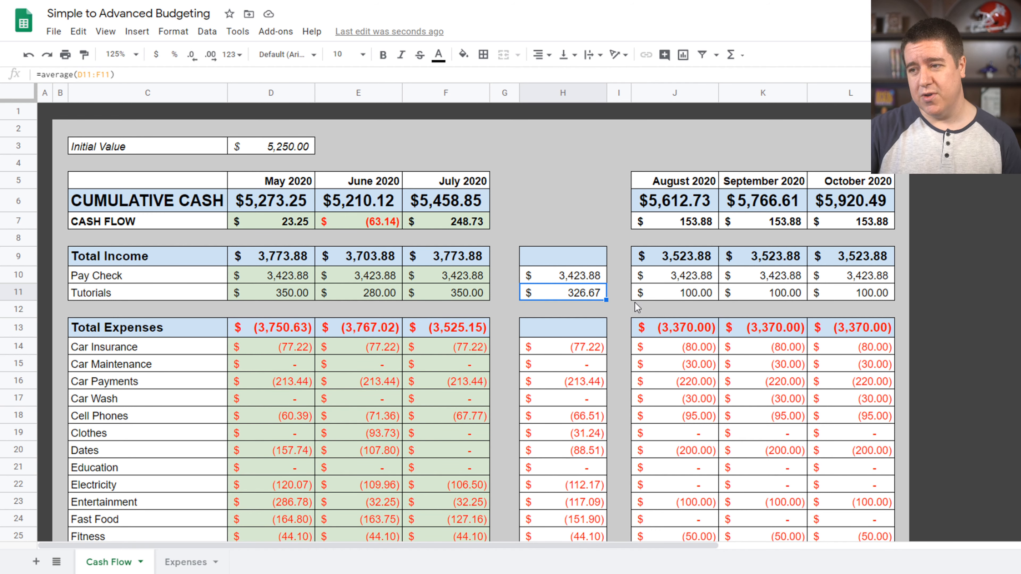
{"action": "left_click", "coordinate": [679, 301]}
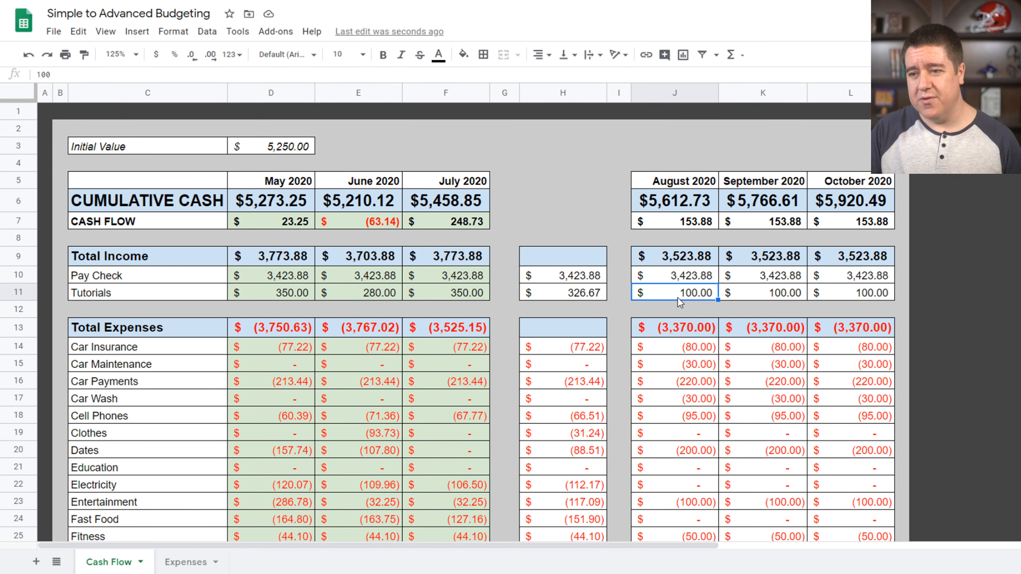
{"action": "left_click", "coordinate": [382, 300]}
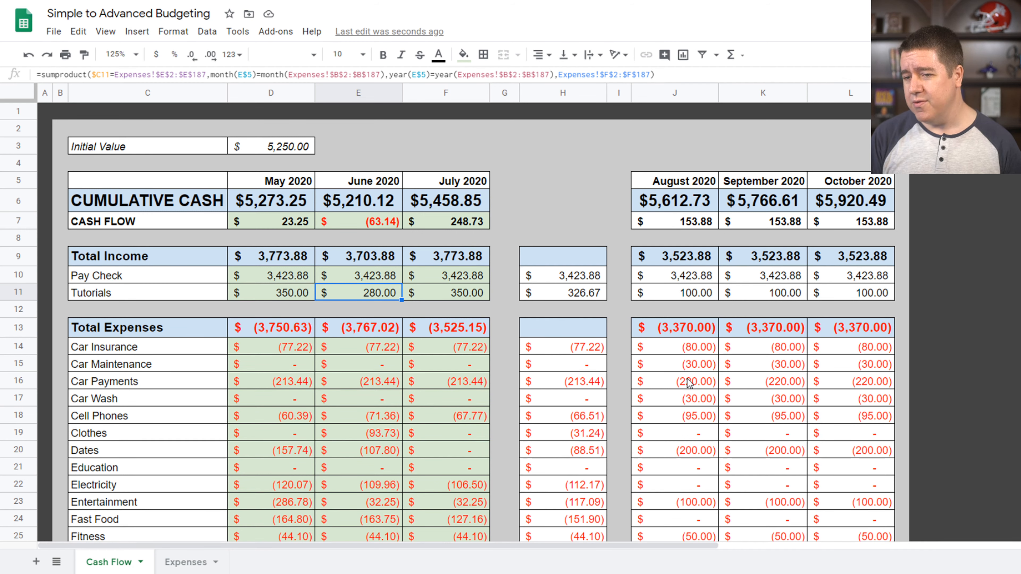
{"action": "left_click", "coordinate": [692, 296]}
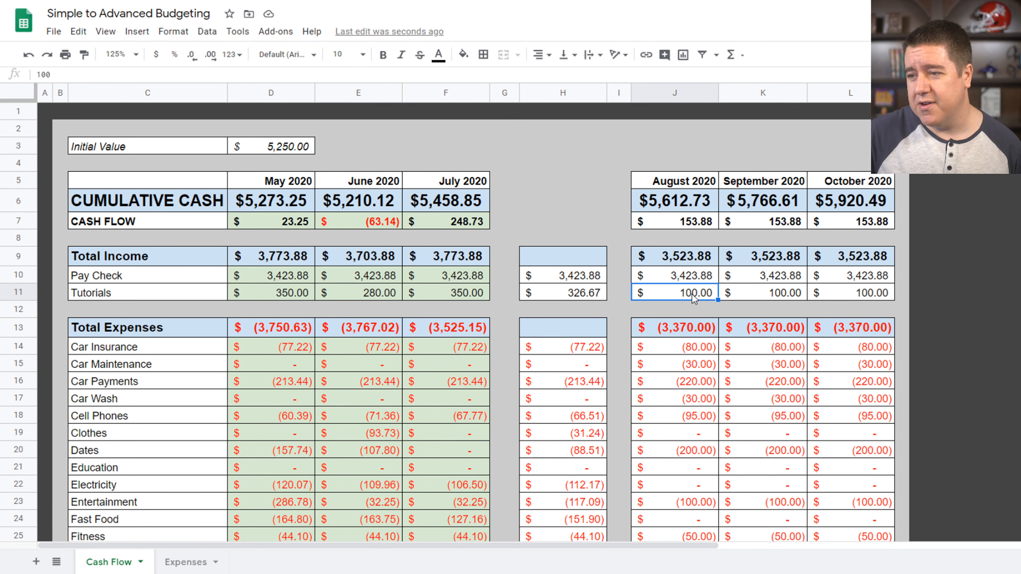
{"action": "type", "text": "250"}
{"action": "key", "text": "Return"}
Copy the August Tutorials amount to September and October 2020
{"action": "left_click", "coordinate": [692, 297]}
{"action": "key", "text": "ctrl+c"}
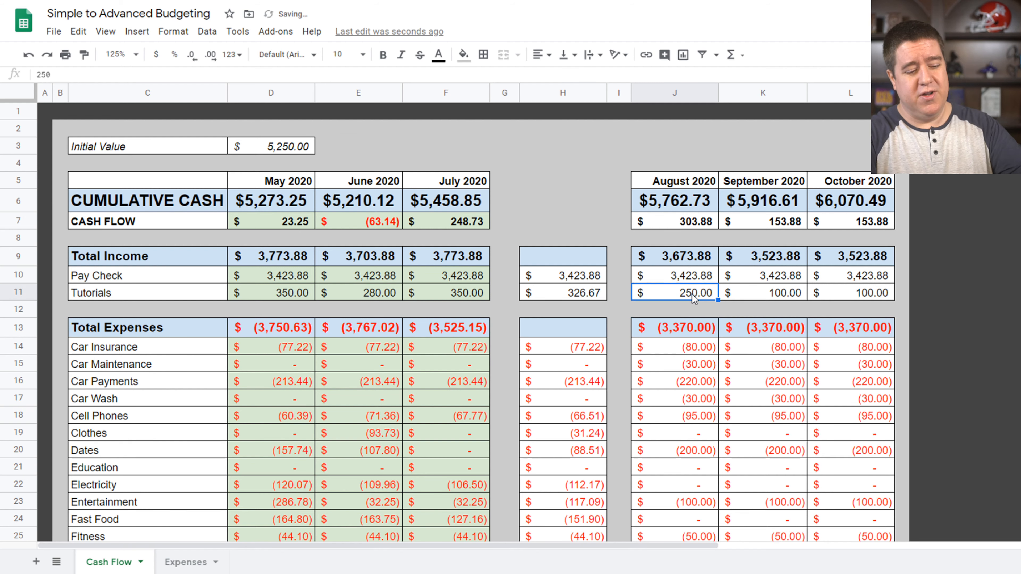
{"action": "key", "text": "Right"}
{"action": "key", "text": "shift+Right"}
{"action": "key", "text": "ctrl+v"}
{"action": "left_click", "coordinate": [692, 297]}
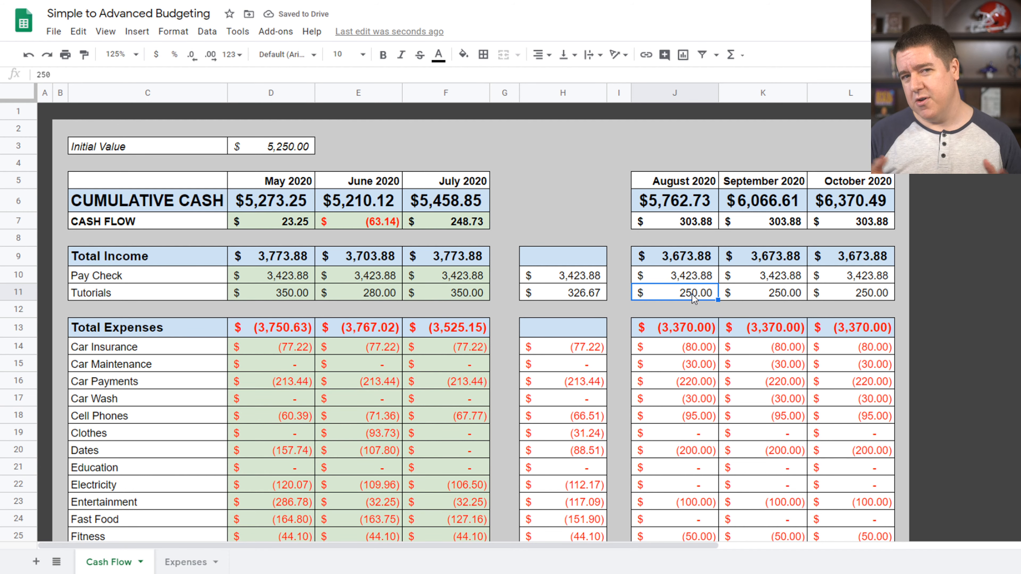
Compare the three-month averages for Car Insurance, Car Maintenance and Car Payments with their August 2020 budget amounts
{"action": "scroll", "coordinate": [692, 298], "scroll_direction": "down", "scroll_amount": 3}
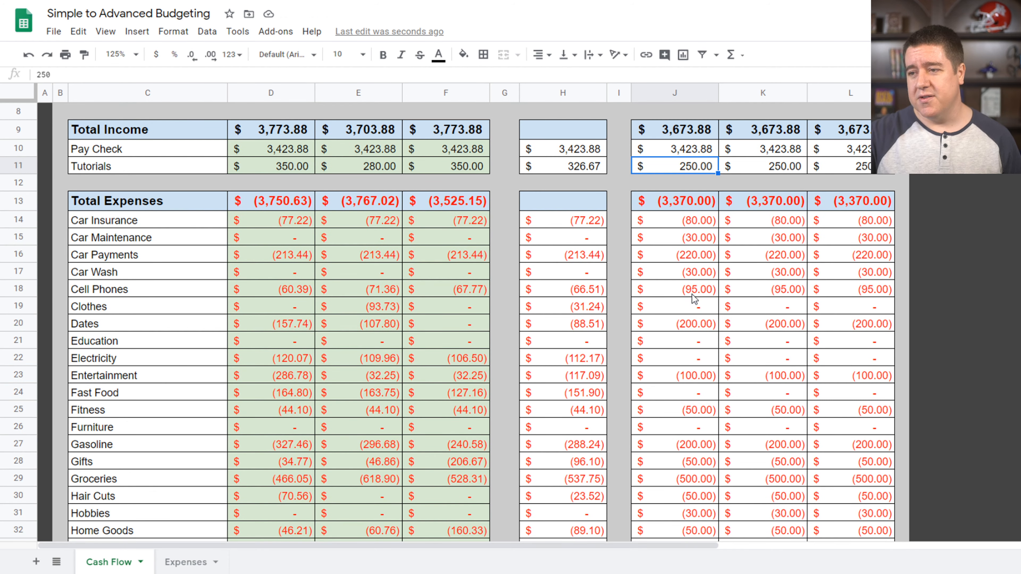
{"action": "left_click", "coordinate": [570, 226]}
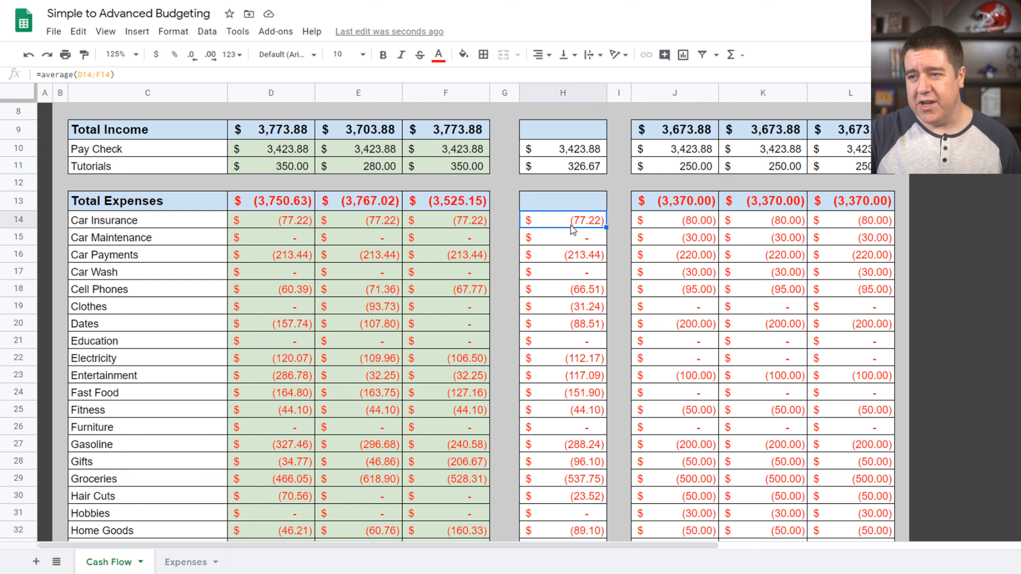
{"action": "left_click", "coordinate": [697, 225]}
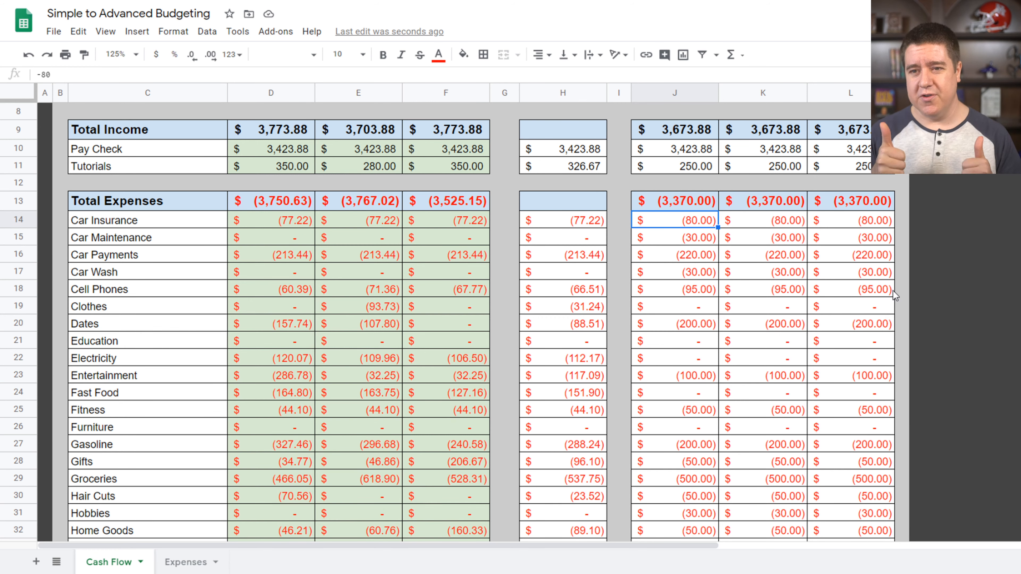
{"action": "key", "text": "Down"}
{"action": "key", "text": "Left"}
{"action": "key", "text": "Left"}
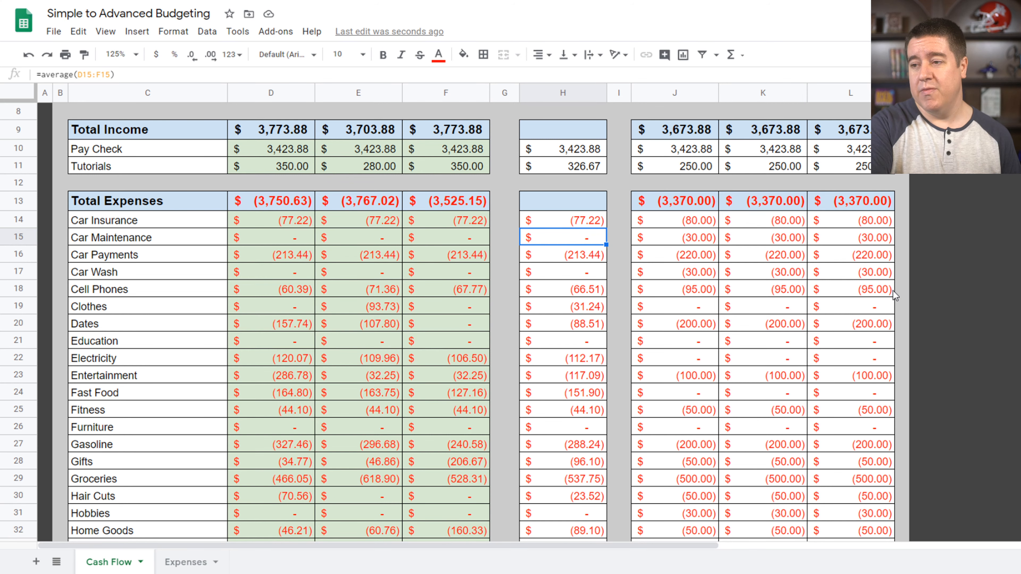
{"action": "key", "text": "Right"}
{"action": "key", "text": "Right"}
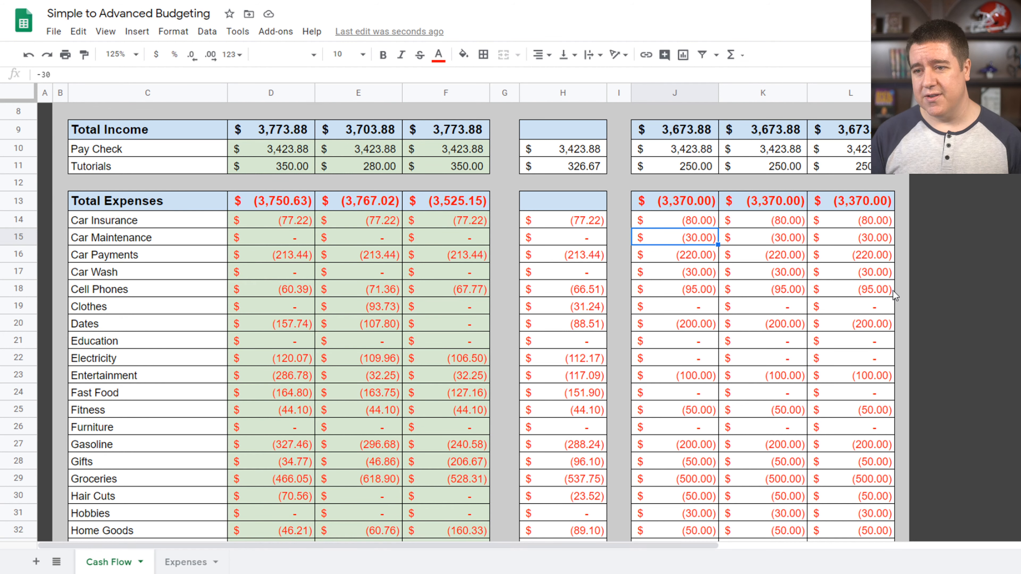
{"action": "key", "text": "Left"}
{"action": "key", "text": "Left"}
{"action": "key", "text": "Down"}
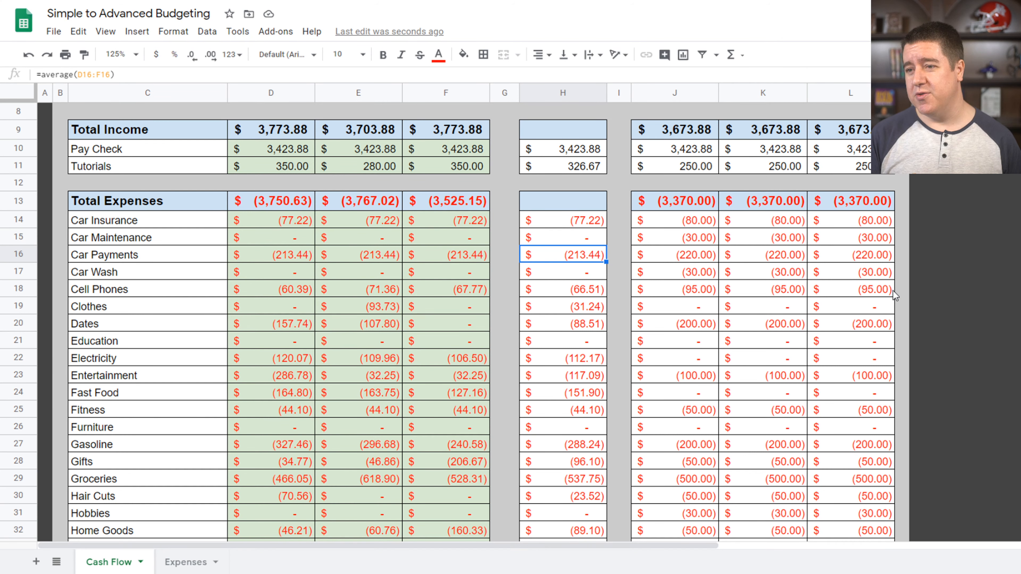
{"action": "key", "text": "Right"}
{"action": "key", "text": "Right"}
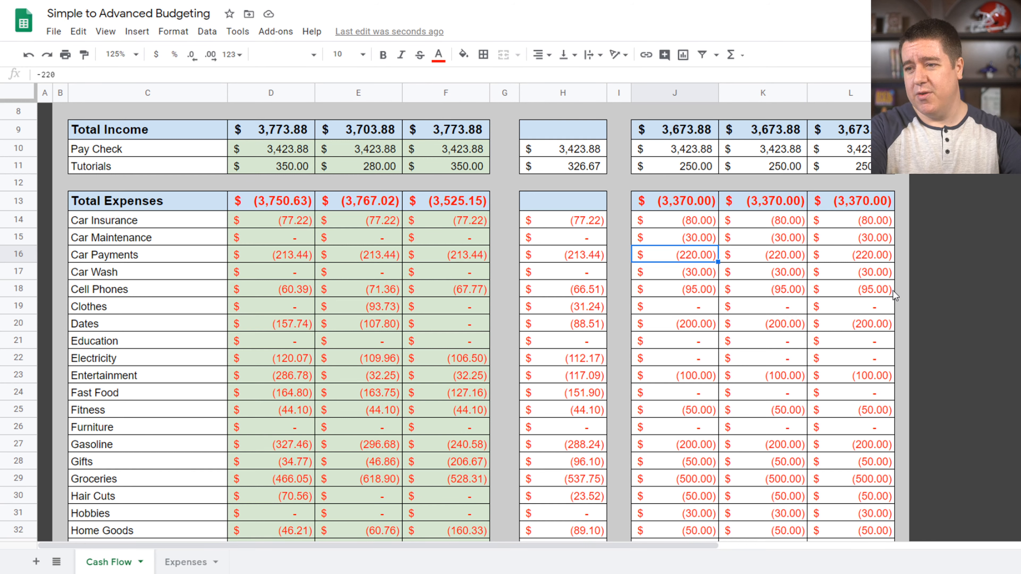
{"action": "type", "text": "213.44"}
{"action": "key", "text": "Return"}
{"action": "key", "text": "Up"}
{"action": "key", "text": "ctrl+c"}
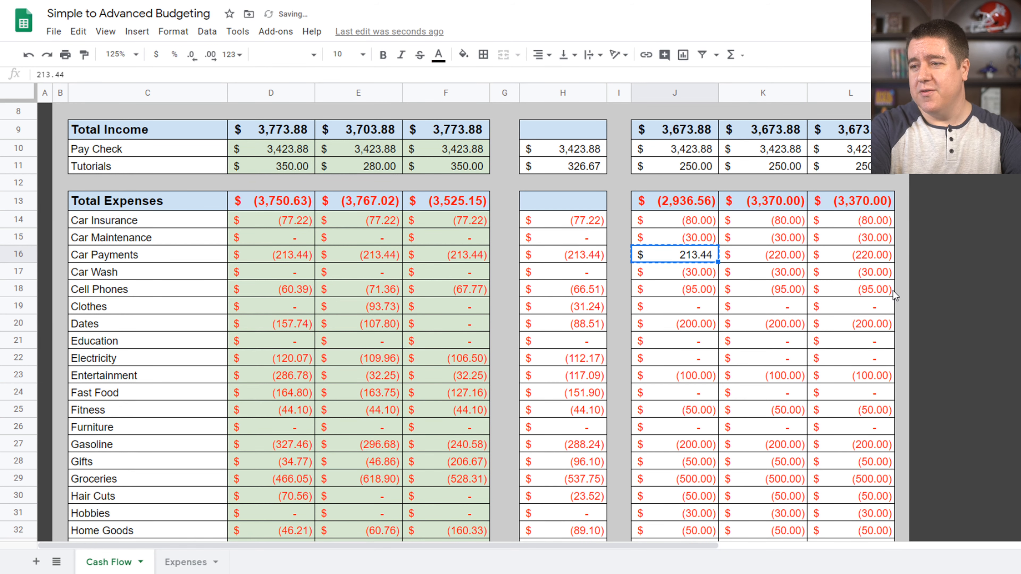
Set the August 2020 Car Payments budget in J16 to -213.44 and copy it to September and October
{"action": "type", "text": "-213.4"}
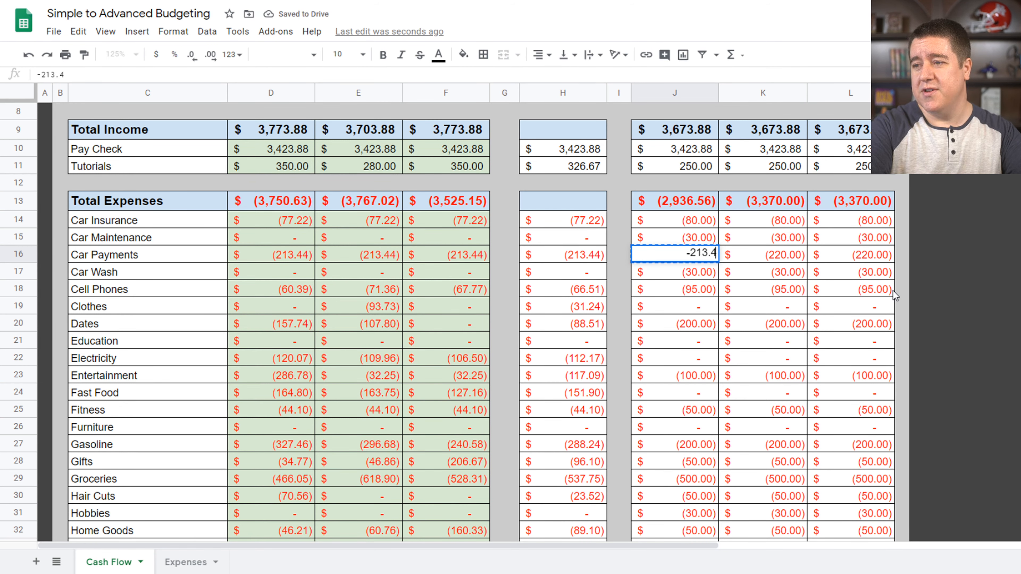
{"action": "type", "text": "4"}
{"action": "key", "text": "Return"}
{"action": "key", "text": "Up"}
{"action": "key", "text": "ctrl+c"}
{"action": "key", "text": "Right"}
{"action": "key", "text": "shift+Right"}
{"action": "key", "text": "ctrl+v"}
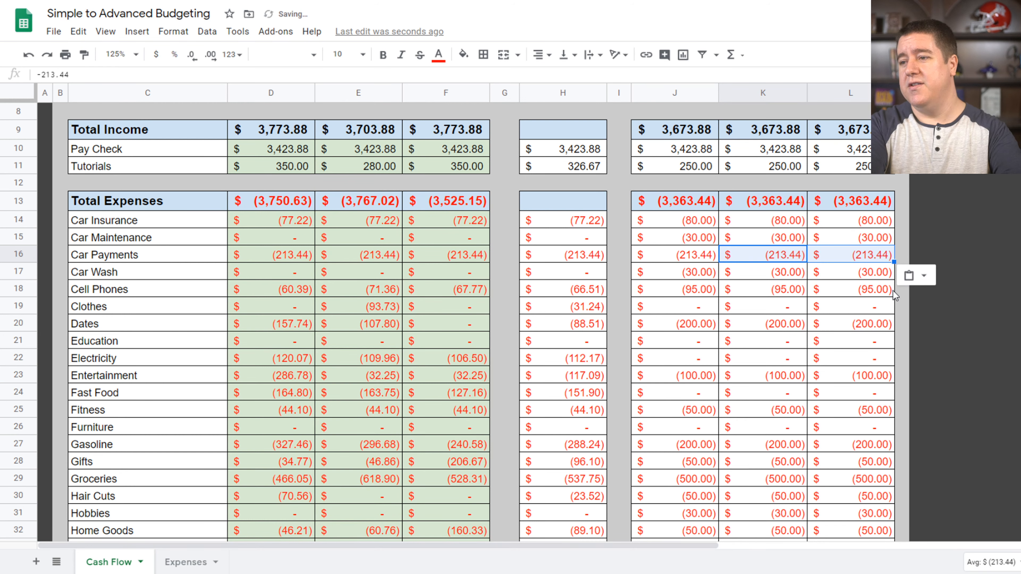
{"action": "key", "text": "Left"}
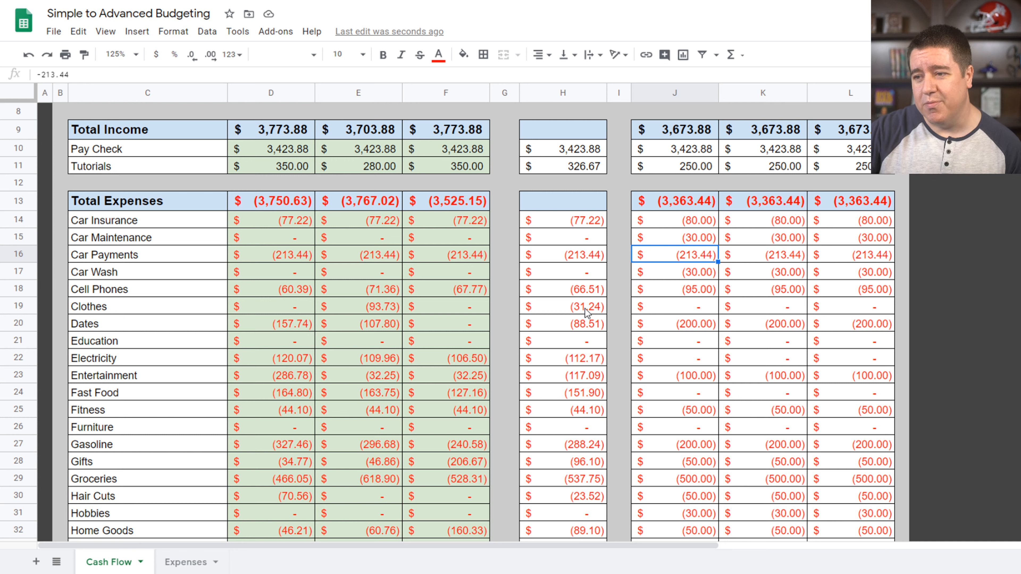
Compare the Dates budgets with the May–July actuals, and set the August 2020 Dates budget in J20 to -100
{"action": "left_click", "coordinate": [693, 324]}
{"action": "left_click_drag", "start_coordinate": [847, 325], "coordinate": [701, 333]}
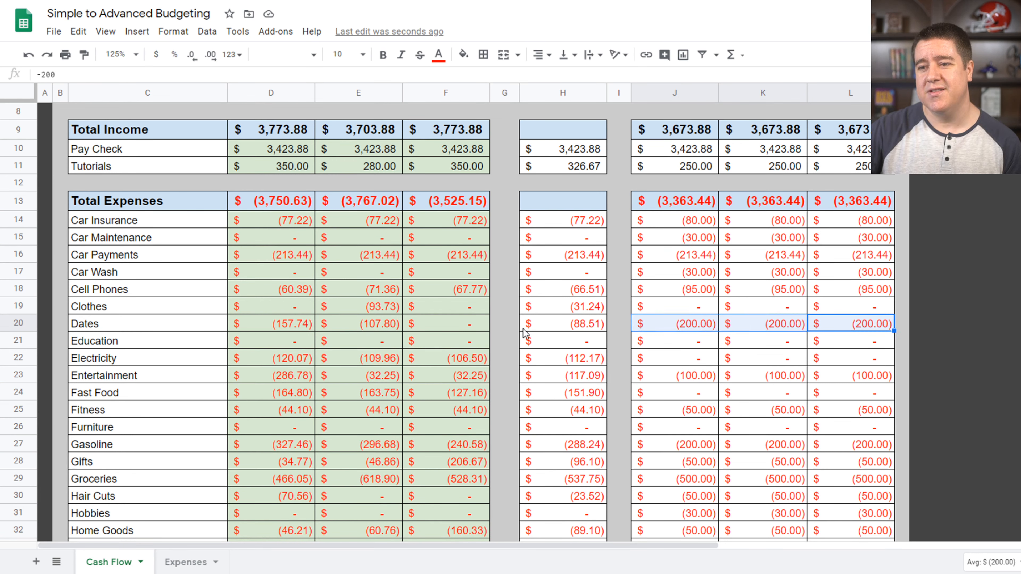
{"action": "left_click_drag", "start_coordinate": [466, 325], "coordinate": [281, 324]}
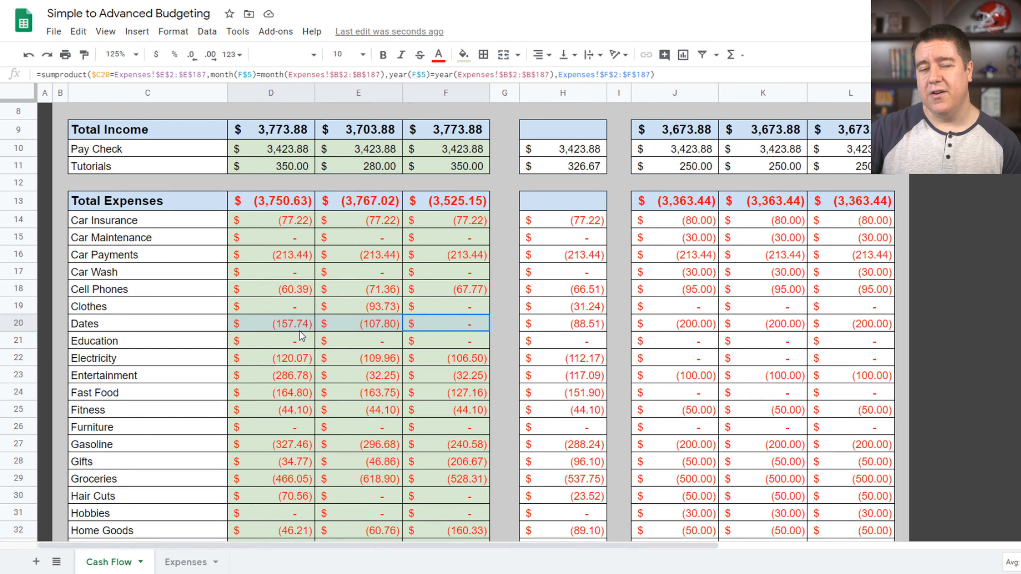
{"action": "left_click", "coordinate": [677, 330]}
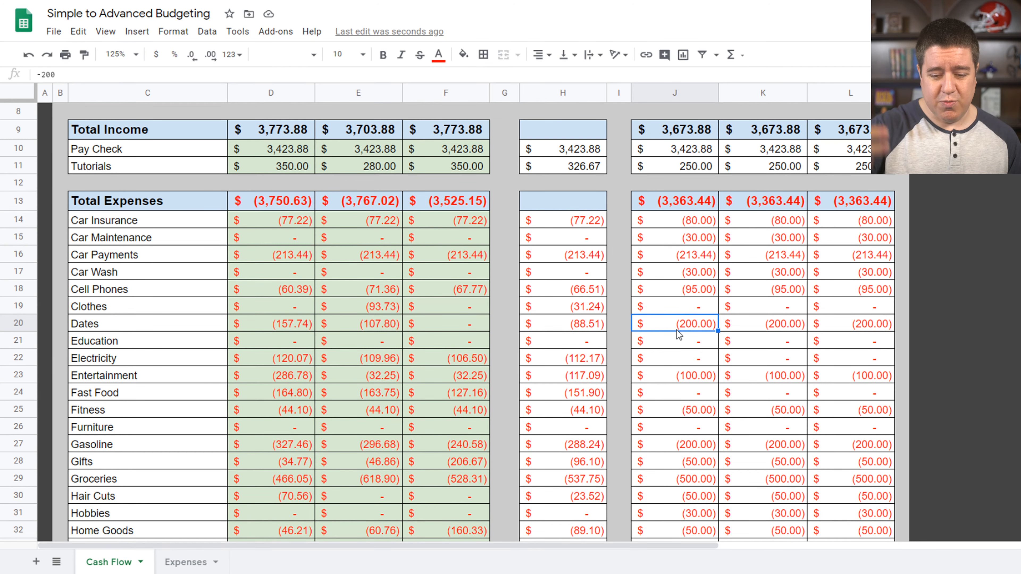
{"action": "type", "text": "-"}
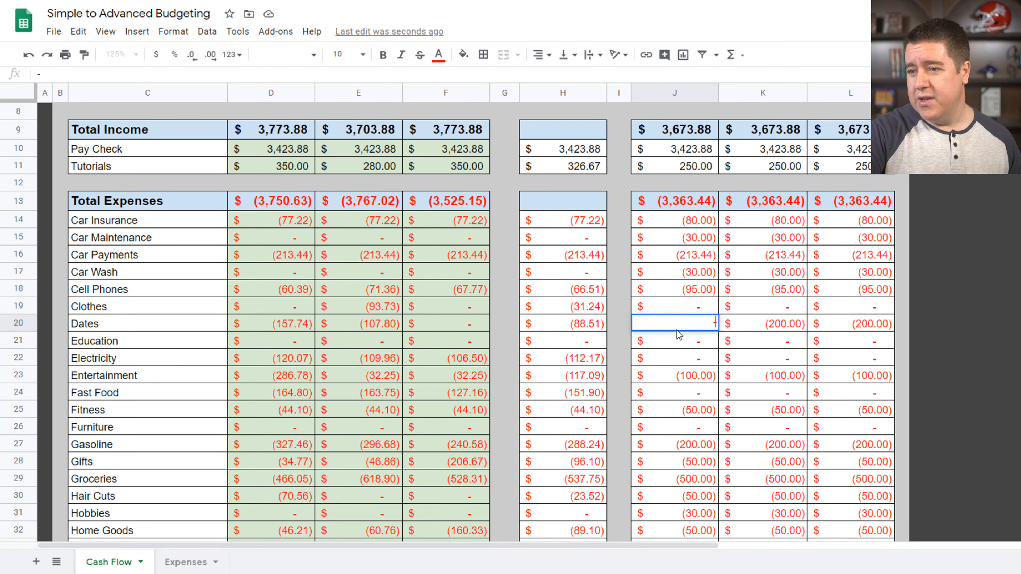
{"action": "type", "text": "100"}
{"action": "key", "text": "Return"}
{"action": "key", "text": "Up"}
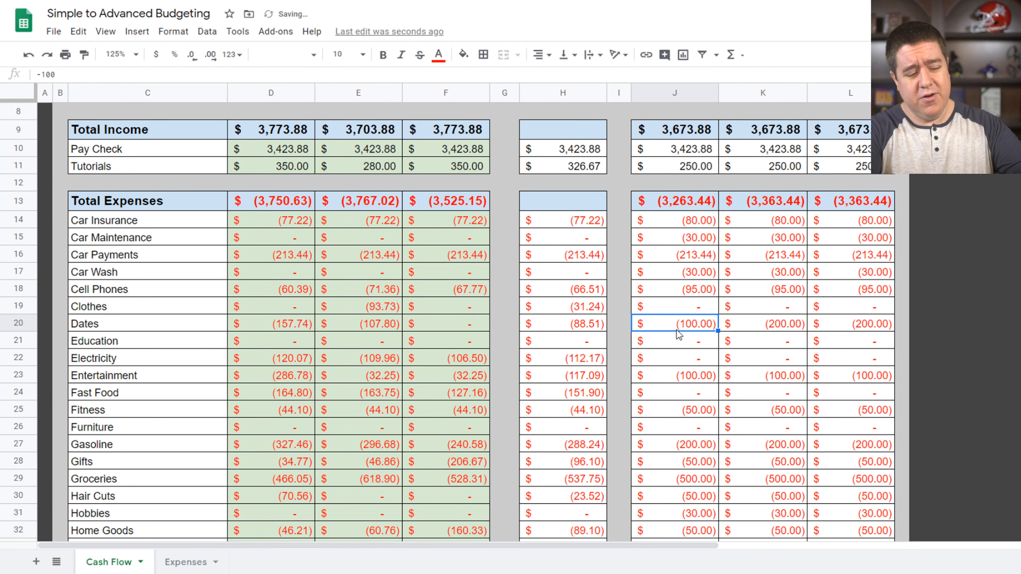
Copy the August Dates budget to September and October 2020
{"action": "key", "text": "ctrl+c"}
{"action": "key", "text": "Right"}
{"action": "key", "text": "ctrl+v"}
{"action": "key", "text": "Right"}
{"action": "key", "text": "ctrl+v"}
{"action": "key", "text": "Left"}
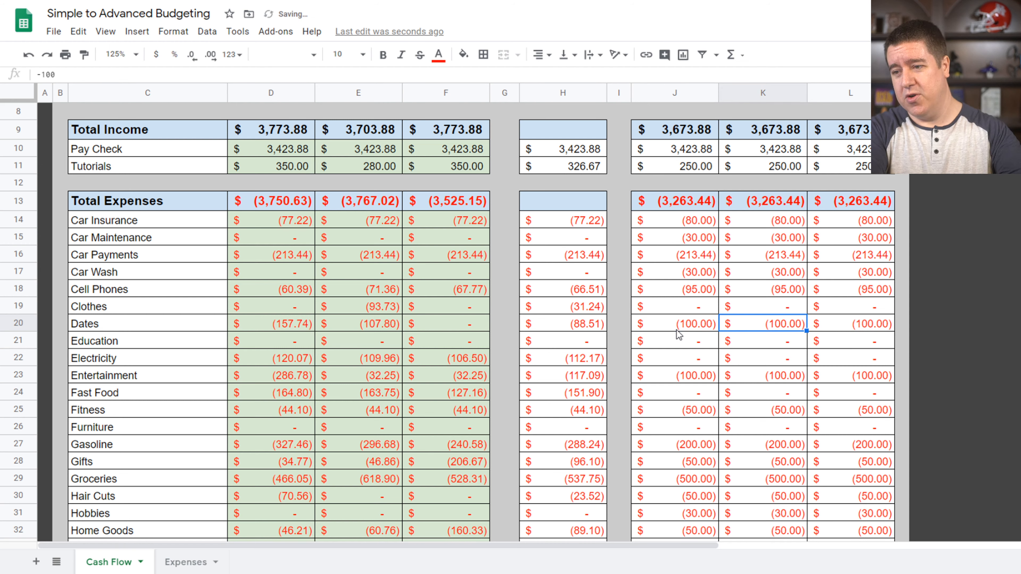
Set the August 2020 Electricity budget in J22 to -112.17, matching its average
{"action": "key", "text": "Left"}
{"action": "key", "text": "Left"}
{"action": "key", "text": "Left"}
{"action": "key", "text": "Down"}
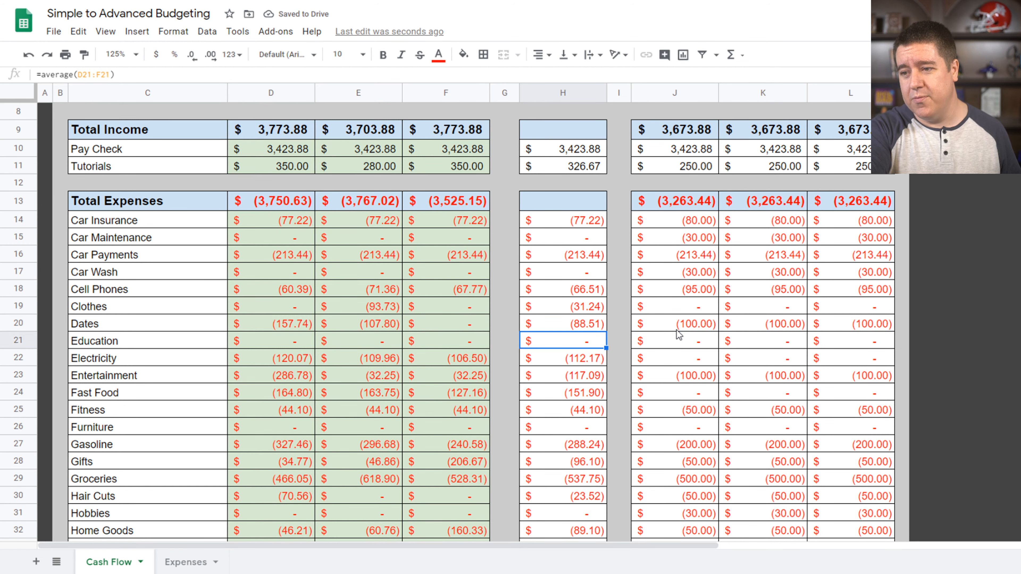
{"action": "key", "text": "Down"}
{"action": "key", "text": "Right"}
{"action": "key", "text": "Right"}
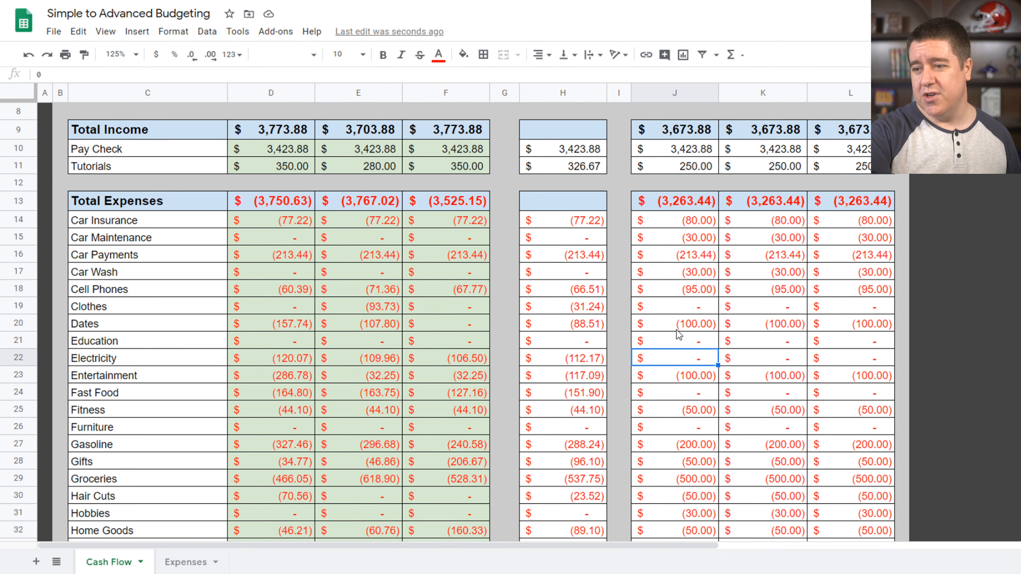
{"action": "type", "text": "-112.17"}
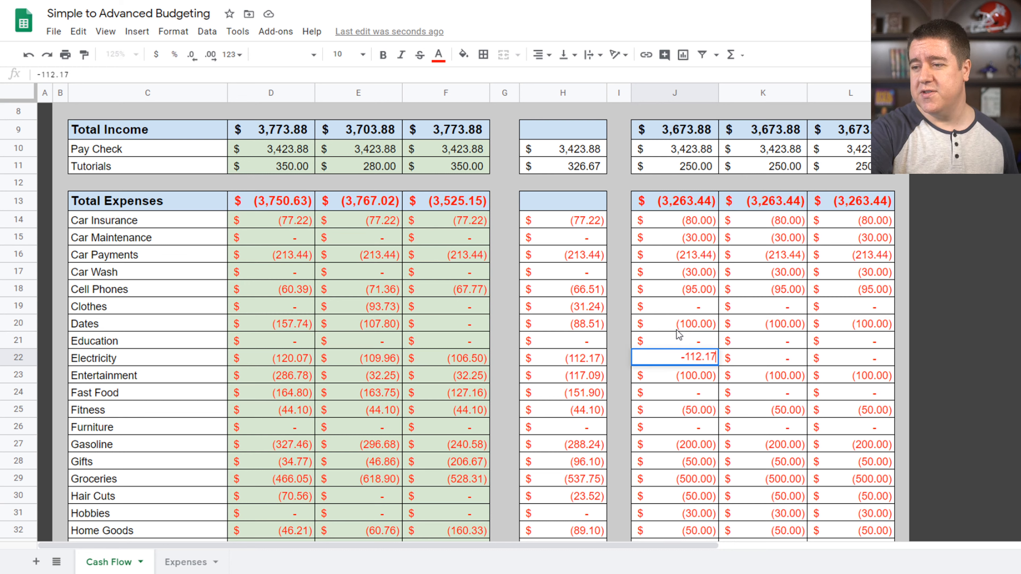
{"action": "key", "text": "Return"}
{"action": "key", "text": "Up"}
Copy the August Electricity budget to September and October 2020
{"action": "key", "text": "ctrl+c"}
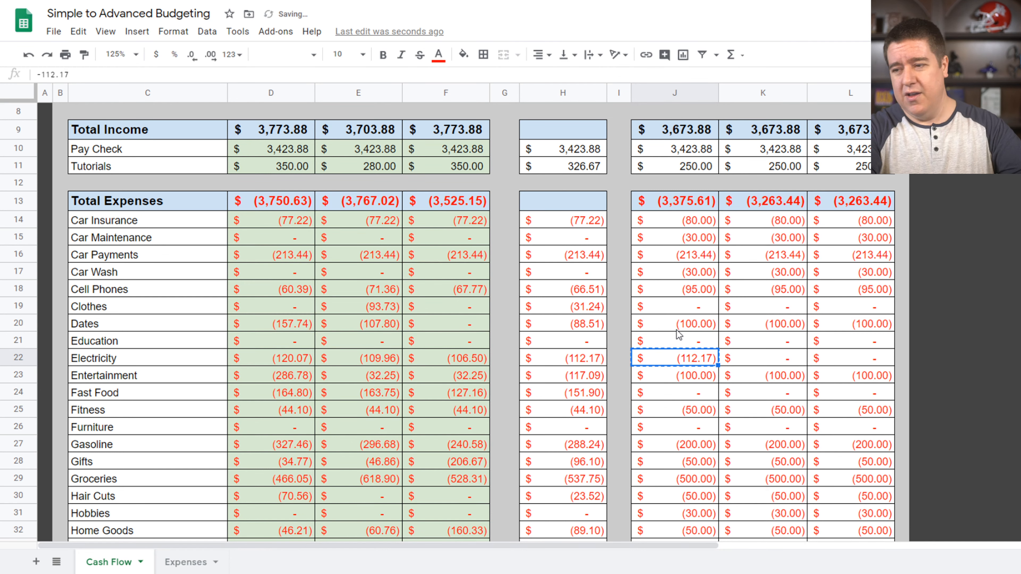
{"action": "key", "text": "Right"}
{"action": "key", "text": "ctrl+v"}
{"action": "key", "text": "Right"}
{"action": "key", "text": "ctrl+v"}
{"action": "key", "text": "Left"}
{"action": "key", "text": "Left"}
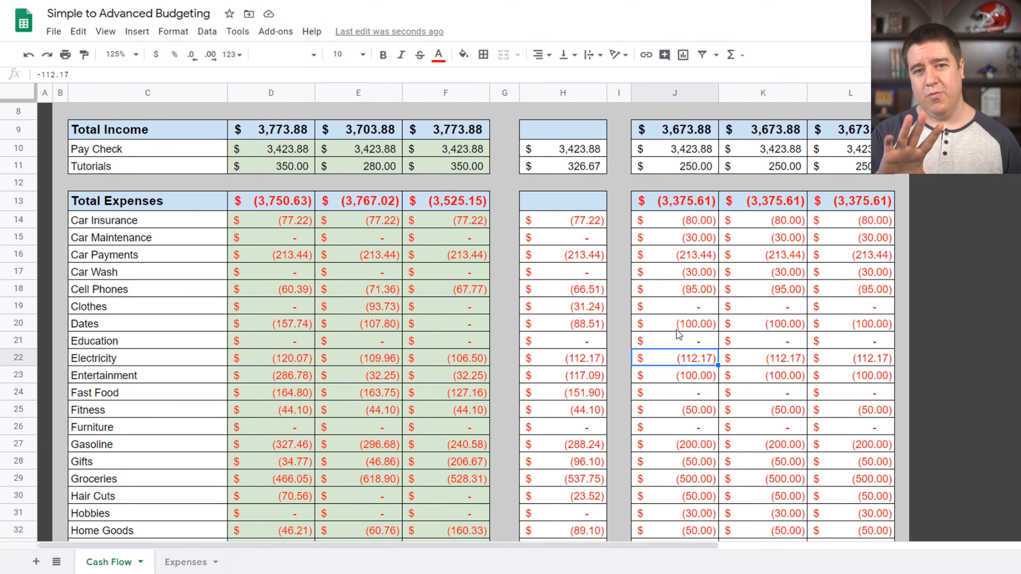
Set the August–October 2020 budgets to -120 for Entertainment and -150 for Fast Food
{"action": "key", "text": "Down"}
{"action": "type", "text": "-120"}
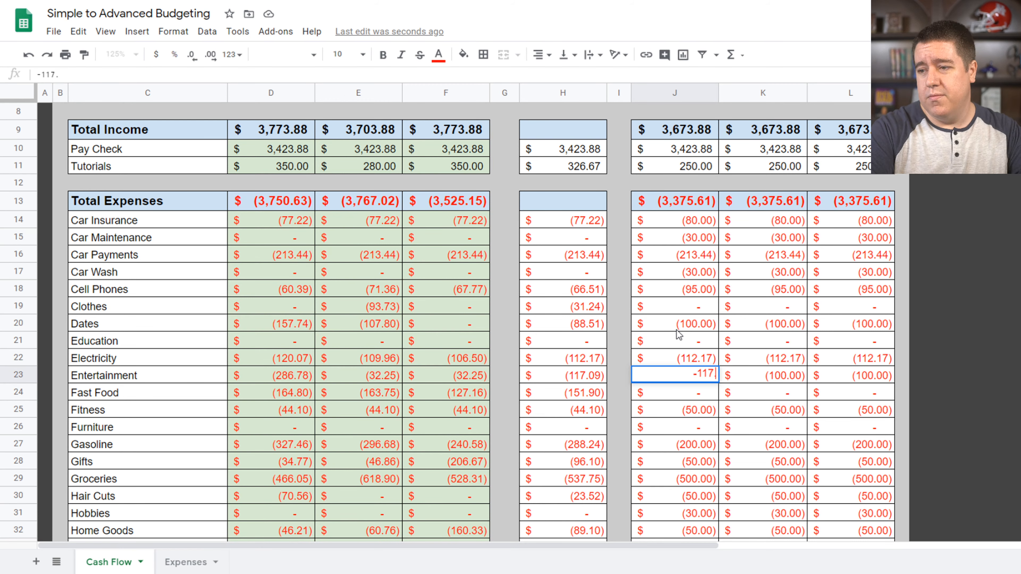
{"action": "key", "text": "Return"}
{"action": "type", "text": "-150"}
{"action": "key", "text": "Return"}
Set the August–October 2020 Fitness budgets in row 25 to -44.10, matching the average
{"action": "type", "text": "-44.1"}
{"action": "key", "text": "Return"}
{"action": "key", "text": "Down"}
Set the August 2020 Gasoline budget in J27 to -290 and copy it to September and October
{"action": "type", "text": "-290"}
{"action": "key", "text": "Return"}
{"action": "key", "text": "Up"}
{"action": "key", "text": "ctrl+c"}
{"action": "key", "text": "Right"}
{"action": "key", "text": "ctrl+v"}
{"action": "key", "text": "Right"}
{"action": "key", "text": "ctrl+v"}
{"action": "key", "text": "Left"}
{"action": "key", "text": "Left"}
{"action": "key", "text": "Down"}
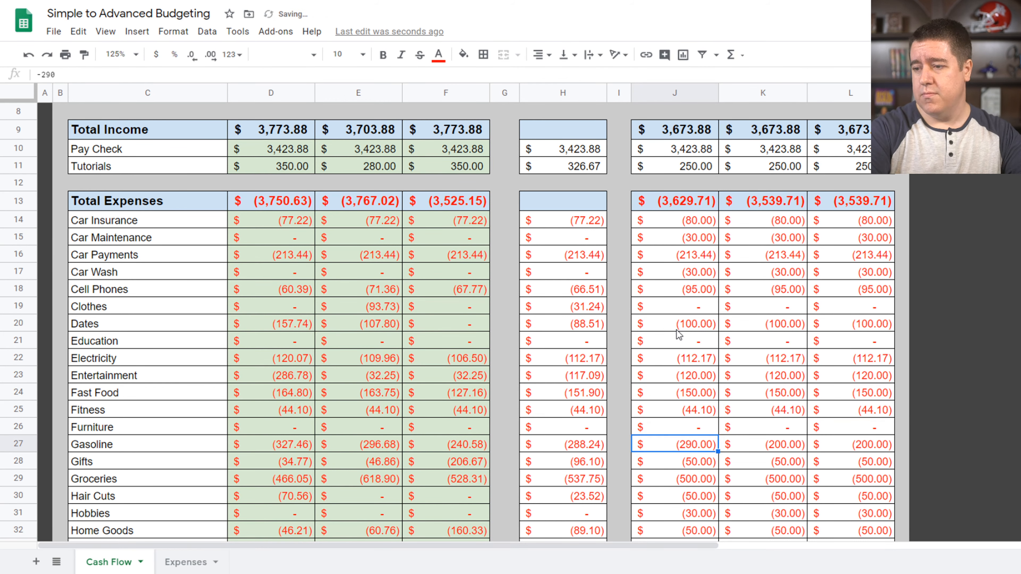
Set the August 2020 Gifts budget in J28 to -100 and copy it to September and October
{"action": "scroll", "coordinate": [806, 370], "scroll_direction": "down", "scroll_amount": 4}
{"action": "type", "text": "-100"}
{"action": "key", "text": "Return"}
{"action": "key", "text": "Up"}
{"action": "key", "text": "ctrl+c"}
{"action": "key", "text": "Right"}
{"action": "key", "text": "ctrl+v"}
{"action": "key", "text": "Right"}
{"action": "key", "text": "ctrl+v"}
{"action": "key", "text": "Left"}
{"action": "key", "text": "Left"}
{"action": "key", "text": "Down"}
Set the August 2020 Groceries budget in J29 to -540 and copy it to September and October
{"action": "type", "text": "-540"}
{"action": "key", "text": "Return"}
{"action": "key", "text": "Up"}
{"action": "key", "text": "ctrl+c"}
{"action": "key", "text": "Right"}
{"action": "key", "text": "ctrl+v"}
{"action": "key", "text": "Right"}
{"action": "key", "text": "ctrl+v"}
{"action": "key", "text": "Left"}
{"action": "key", "text": "Left"}
{"action": "key", "text": "Down"}
Set the August–October 2020 Hair Cuts budgets in row 30 to -25
{"action": "type", "text": "-25"}
{"action": "key", "text": "ctrl+v"}
{"action": "key", "text": "Left"}
{"action": "key", "text": "Left"}
{"action": "key", "text": "Down"}
Set the August 2020 Hobbies budget in J31 to 0 and copy it to September and October
{"action": "key", "text": "0"}
{"action": "key", "text": "Return"}
{"action": "key", "text": "Up"}
{"action": "key", "text": "ctrl+c"}
{"action": "key", "text": "Right"}
{"action": "key", "text": "ctrl+v"}
{"action": "key", "text": "Right"}
{"action": "key", "text": "ctrl+v"}
{"action": "key", "text": "Left"}
{"action": "key", "text": "Left"}
{"action": "key", "text": "Down"}
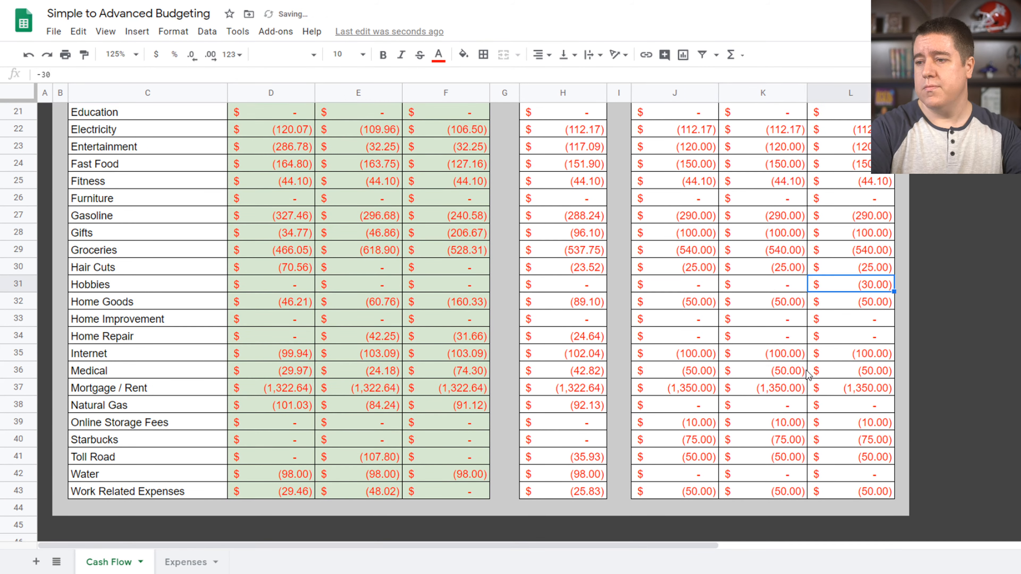
Set the August 2020 Home Goods budget in J32 to -90 and copy it to September and October
{"action": "type", "text": "-90"}
{"action": "key", "text": "Return"}
{"action": "key", "text": "Up"}
{"action": "key", "text": "ctrl+c"}
{"action": "key", "text": "Right"}
{"action": "key", "text": "ctrl+v"}
{"action": "key", "text": "Right"}
{"action": "key", "text": "ctrl+v"}
Set the August 2020 Home Repair budget in J34 to -25 and copy it to September and October
{"action": "key", "text": "Left"}
{"action": "key", "text": "Left"}
{"action": "key", "text": "Down"}
{"action": "key", "text": "Down"}
{"action": "type", "text": "-25"}
{"action": "key", "text": "Return"}
{"action": "key", "text": "Up"}
{"action": "key", "text": "ctrl+c"}
{"action": "key", "text": "Right"}
{"action": "key", "text": "ctrl+v"}
{"action": "key", "text": "Right"}
{"action": "key", "text": "ctrl+v"}
Set the August 2020 Internet budget in J35 to -102.04 and copy it to September and October
{"action": "key", "text": "Left"}
{"action": "key", "text": "Left"}
{"action": "key", "text": "Down"}
{"action": "type", "text": "-102.04"}
{"action": "key", "text": "Return"}
{"action": "key", "text": "Up"}
{"action": "key", "text": "ctrl+c"}
{"action": "key", "text": "Right"}
{"action": "key", "text": "ctrl+v"}
{"action": "key", "text": "Right"}
{"action": "key", "text": "ctrl+v"}
Set the August 2020 Medical budget in J36 to -45 and copy it to September and October
{"action": "key", "text": "Left"}
{"action": "key", "text": "Left"}
{"action": "key", "text": "Down"}
{"action": "type", "text": "-45"}
{"action": "key", "text": "Return"}
{"action": "key", "text": "Up"}
{"action": "key", "text": "ctrl+c"}
{"action": "key", "text": "Right"}
{"action": "key", "text": "ctrl+v"}
{"action": "key", "text": "Right"}
{"action": "key", "text": "ctrl+v"}
Set the August 2020 Mortgage / Rent budget in J37 to -1322.64 and copy it to September and October
{"action": "key", "text": "Left"}
{"action": "key", "text": "Left"}
{"action": "key", "text": "Down"}
{"action": "type", "text": "-1322.64"}
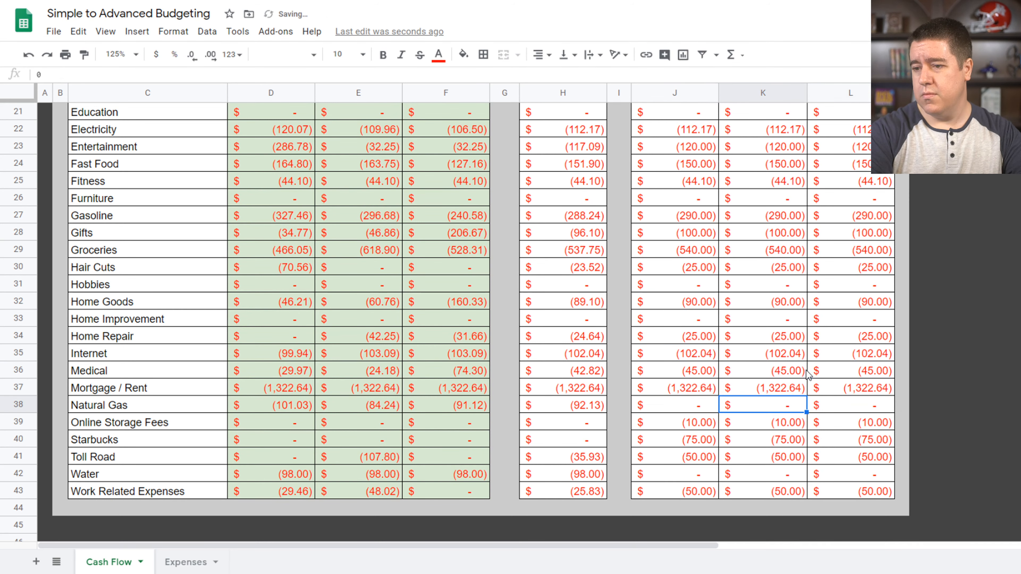
{"action": "key", "text": "Return"}
{"action": "key", "text": "Up"}
{"action": "key", "text": "ctrl+c"}
{"action": "key", "text": "Right"}
{"action": "key", "text": "ctrl+v"}
{"action": "key", "text": "Right"}
{"action": "key", "text": "ctrl+v"}
Set the August 2020 Natural Gas budget in J38 to -92.13 and copy it to September and October
{"action": "key", "text": "Left"}
{"action": "key", "text": "Left"}
{"action": "key", "text": "Down"}
{"action": "type", "text": "-92.13"}
{"action": "key", "text": "Return"}
{"action": "key", "text": "Up"}
{"action": "key", "text": "ctrl+c"}
{"action": "key", "text": "Right"}
{"action": "key", "text": "ctrl+v"}
{"action": "key", "text": "Right"}
{"action": "key", "text": "ctrl+v"}
Set the August 2020 Online Storage Fees budget in J39 to 0 and copy it to September and October
{"action": "key", "text": "Left"}
{"action": "key", "text": "Left"}
{"action": "key", "text": "Down"}
{"action": "key", "text": "0"}
{"action": "key", "text": "Return"}
{"action": "key", "text": "Up"}
{"action": "key", "text": "ctrl+c"}
{"action": "key", "text": "Right"}
{"action": "key", "text": "ctrl+v"}
{"action": "key", "text": "Right"}
{"action": "key", "text": "ctrl+v"}
Set the August 2020 Starbucks budget in J40 to 0 and copy it to September and October
{"action": "key", "text": "Left"}
{"action": "key", "text": "Left"}
{"action": "key", "text": "Down"}
{"action": "key", "text": "0"}
{"action": "key", "text": "Return"}
{"action": "key", "text": "Up"}
{"action": "key", "text": "ctrl+c"}
{"action": "key", "text": "Right"}
{"action": "key", "text": "ctrl+v"}
{"action": "key", "text": "Right"}
{"action": "key", "text": "ctrl+v"}
Set the August 2020 Toll Road budget in J41 to -35 and copy it to September and October
{"action": "key", "text": "Left"}
{"action": "key", "text": "Left"}
{"action": "key", "text": "Down"}
{"action": "type", "text": "-35"}
{"action": "key", "text": "Return"}
{"action": "key", "text": "Up"}
{"action": "key", "text": "ctrl+c"}
{"action": "key", "text": "Right"}
{"action": "key", "text": "ctrl+v"}
{"action": "key", "text": "Right"}
{"action": "key", "text": "ctrl+v"}
Set the August–October 2020 Water budgets in row 42 to -98 and adjust the Work Related Expenses budgets in row 43
{"action": "key", "text": "Left"}
{"action": "key", "text": "Left"}
{"action": "key", "text": "Down"}
{"action": "type", "text": "-"}
{"action": "key", "text": "Return"}
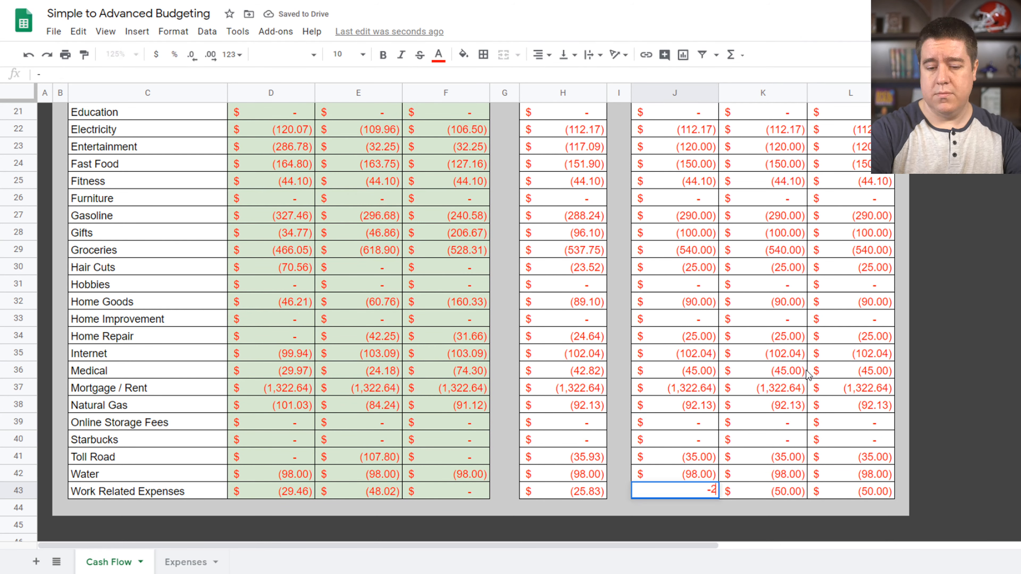
{"action": "key", "text": "Up"}
{"action": "key", "text": "ctrl+c"}
{"action": "key", "text": "Right"}
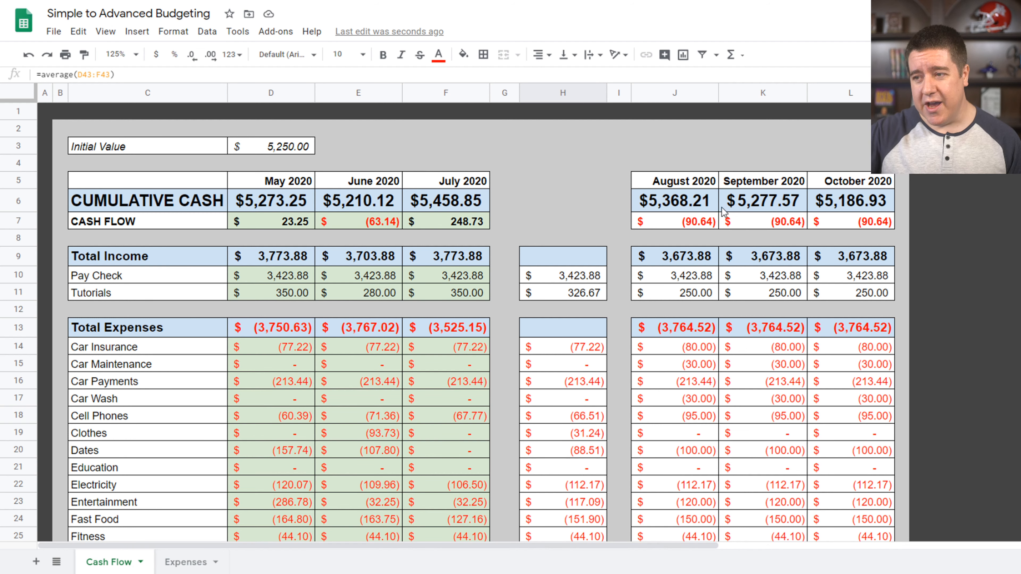
Check the August 2020 cash flow in J7 and review the Electricity budgets in J22:L22
{"action": "left_click", "coordinate": [679, 220]}
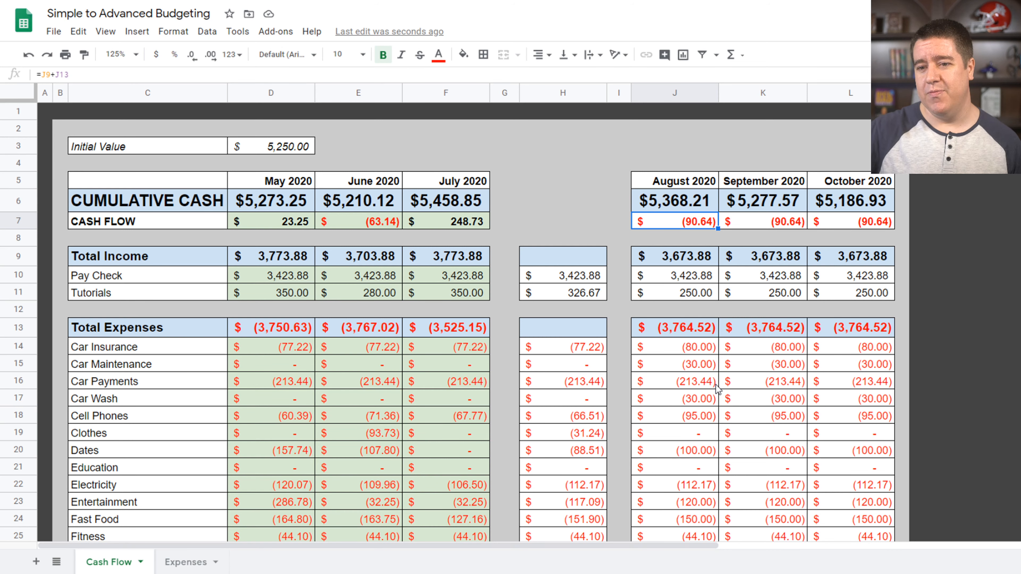
{"action": "scroll", "coordinate": [737, 397], "scroll_direction": "down", "scroll_amount": 1}
{"action": "left_click", "coordinate": [681, 451]}
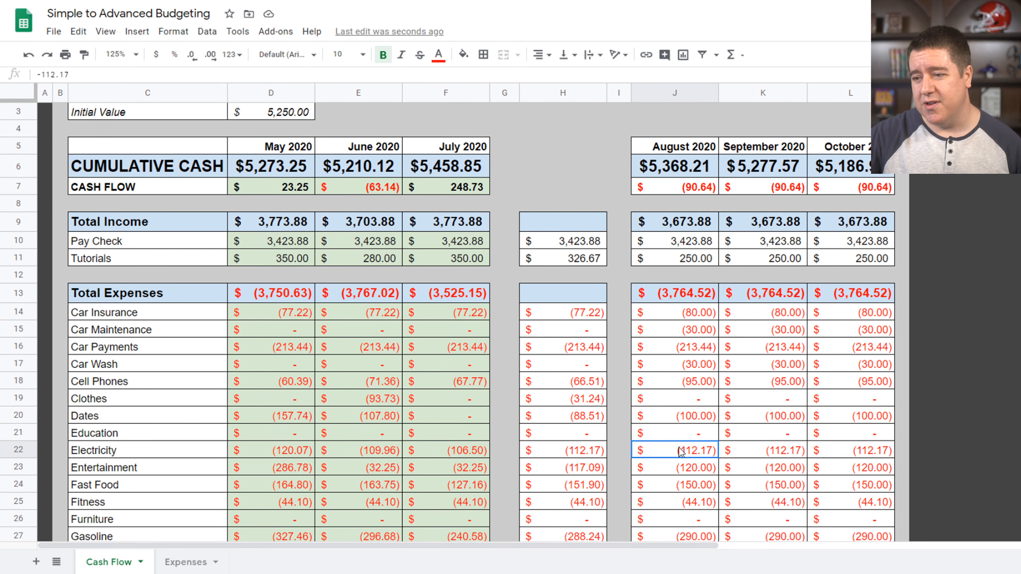
{"action": "left_click_drag", "start_coordinate": [681, 451], "coordinate": [836, 450]}
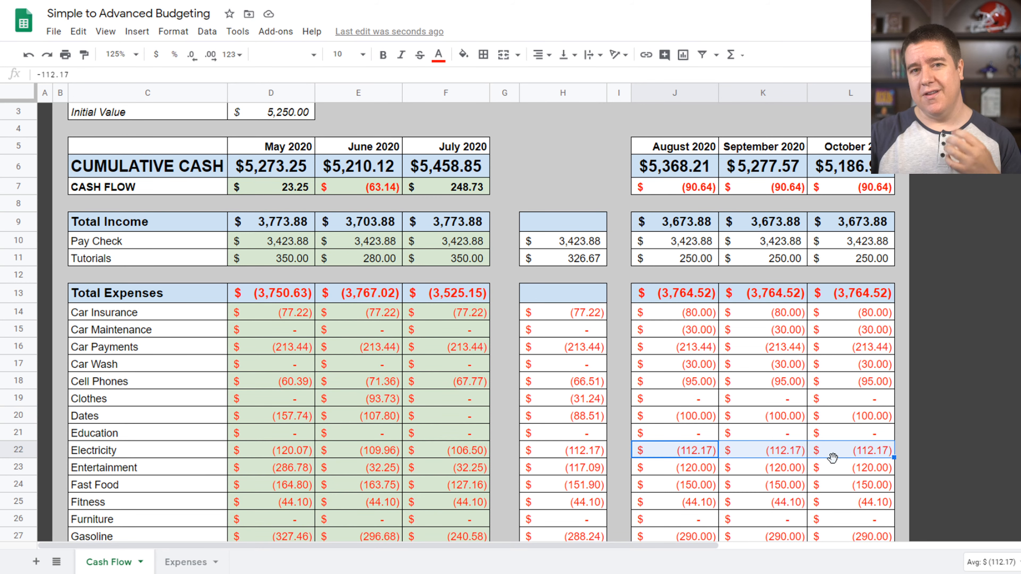
{"action": "scroll", "coordinate": [761, 448], "scroll_direction": "down", "scroll_amount": 5}
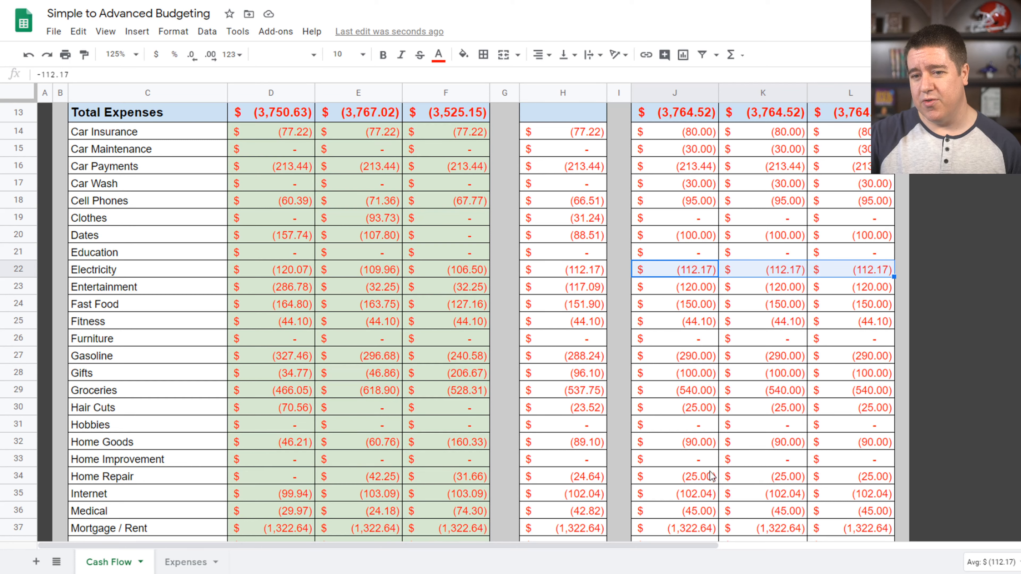
Reduce the August 2020 Fast Food budget in J24 to -40 and copy it to September and October
{"action": "left_click", "coordinate": [684, 307]}
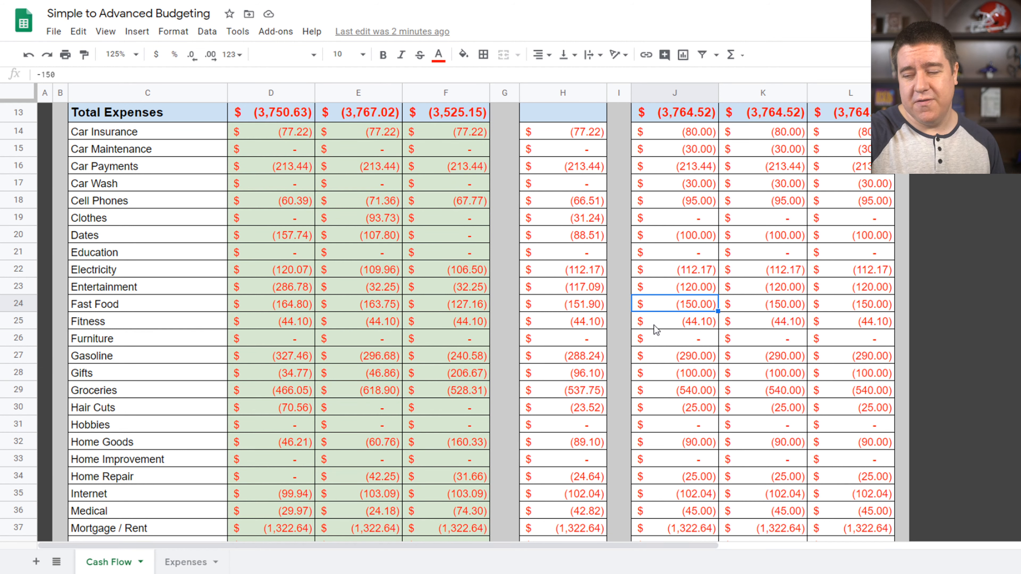
{"action": "type", "text": "-"}
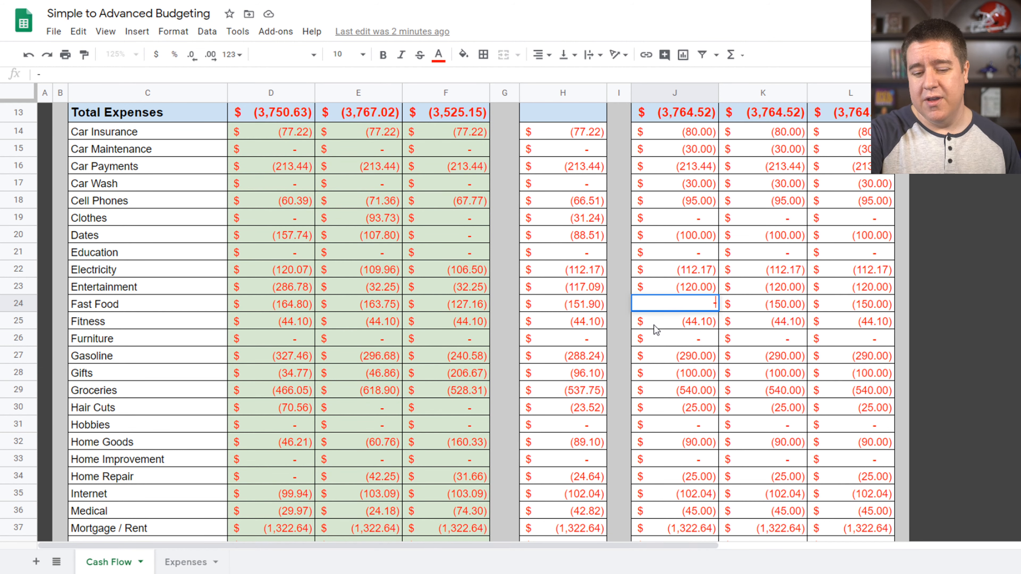
{"action": "type", "text": "40"}
{"action": "key", "text": "Return"}
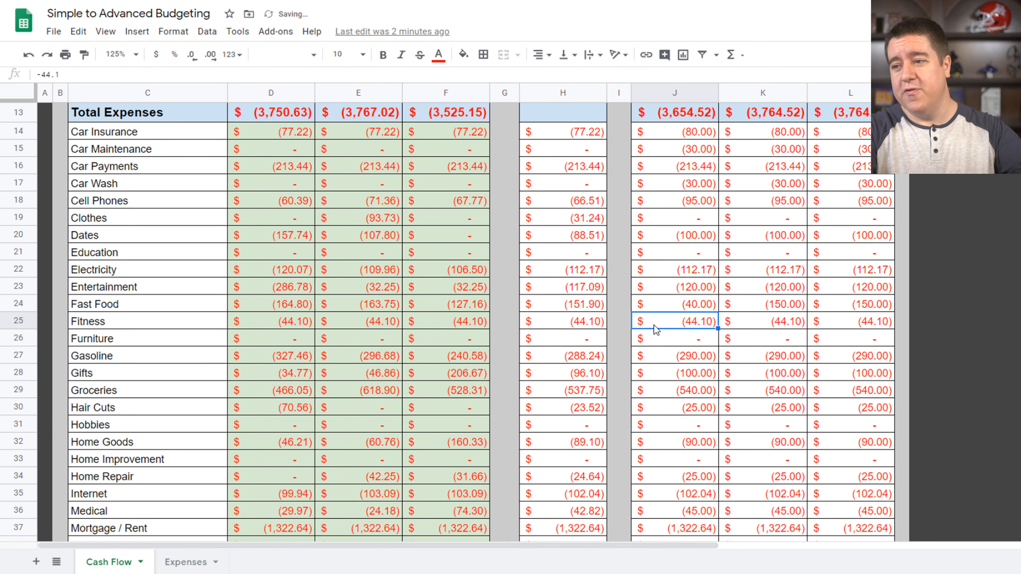
{"action": "key", "text": "Up"}
{"action": "key", "text": "ctrl+c"}
{"action": "key", "text": "Right"}
{"action": "key", "text": "ctrl+v"}
{"action": "key", "text": "Right"}
{"action": "key", "text": "ctrl+v"}
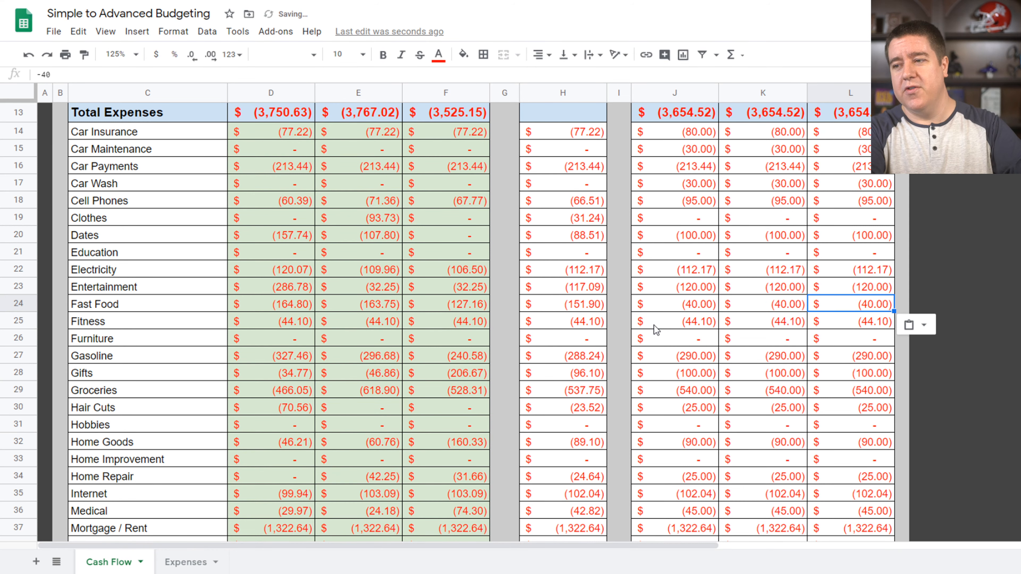
{"action": "key", "text": "Left"}
{"action": "key", "text": "Left"}
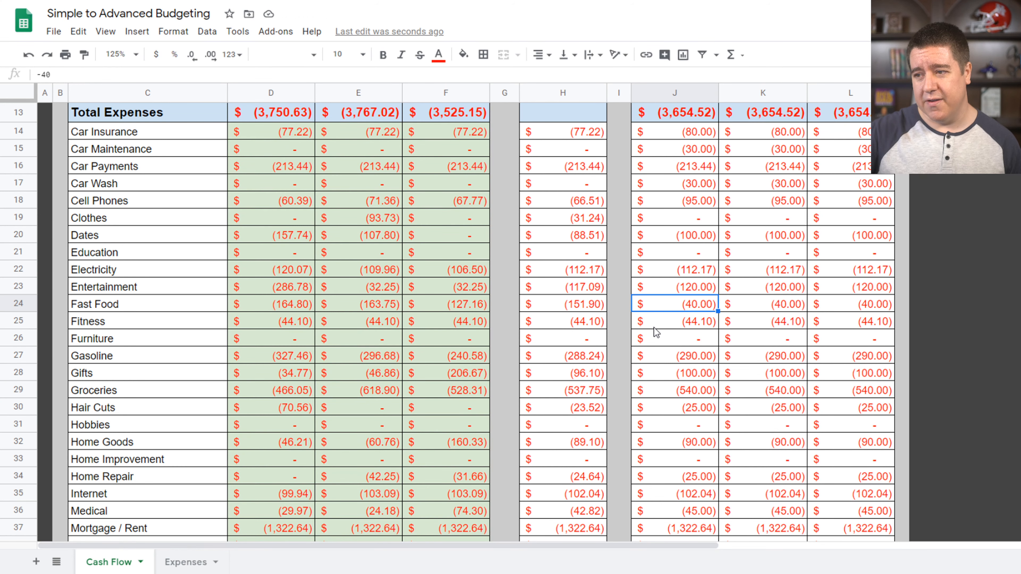
Compare the August 2020 Gasoline budget in J27 with its three-month average in H27
{"action": "left_click", "coordinate": [664, 360]}
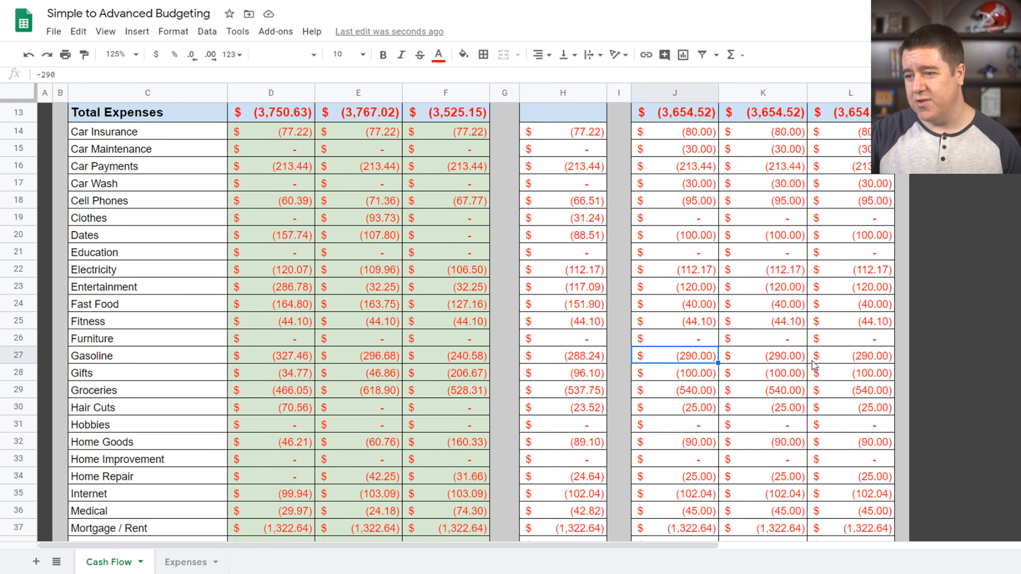
{"action": "key", "text": "Left"}
{"action": "key", "text": "Left"}
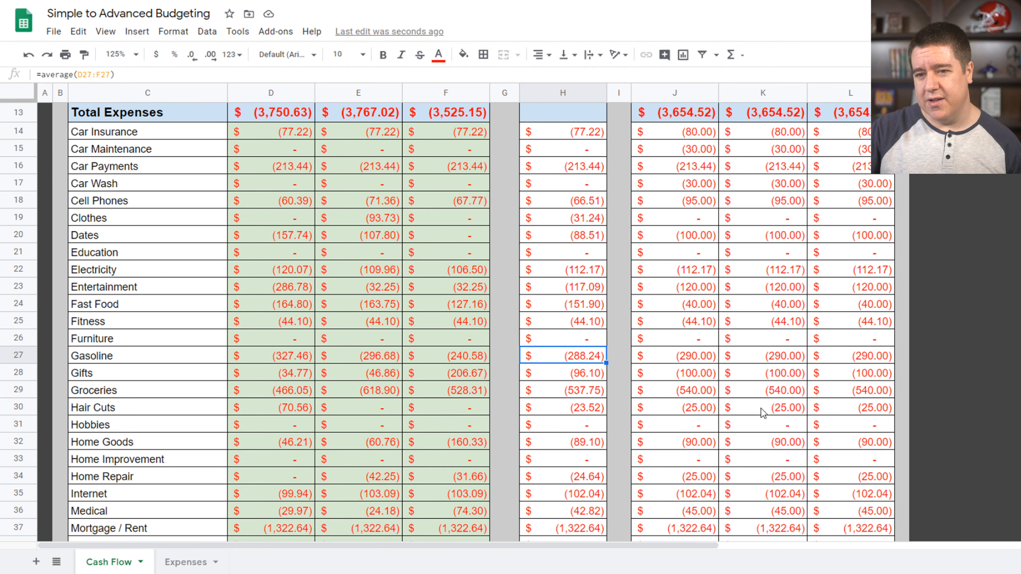
Reduce the August 2020 Groceries budget in J29 to -430 and copy it to September and October
{"action": "scroll", "coordinate": [762, 412], "scroll_direction": "down", "scroll_amount": 1}
{"action": "left_click", "coordinate": [696, 358]}
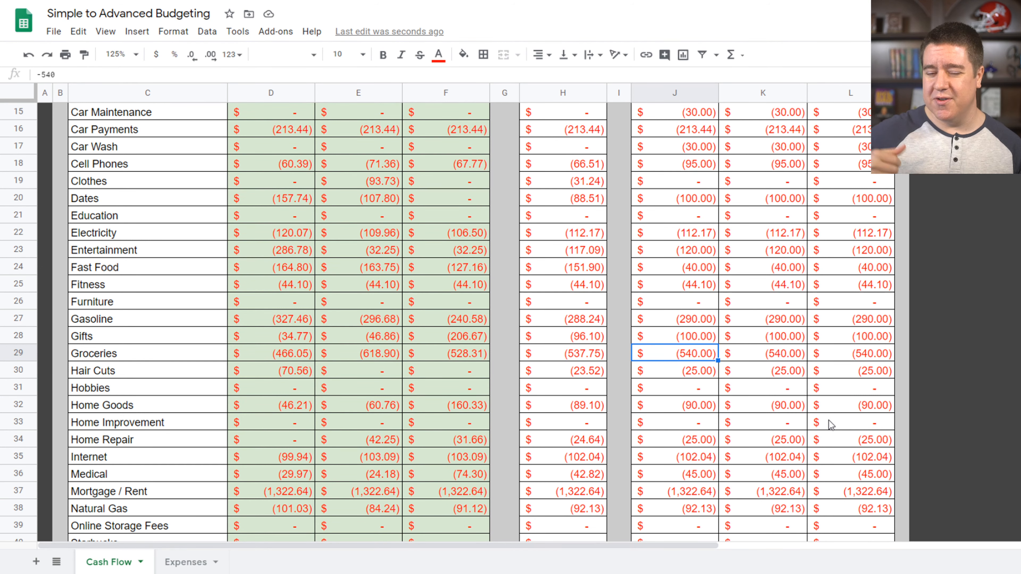
{"action": "type", "text": "-"}
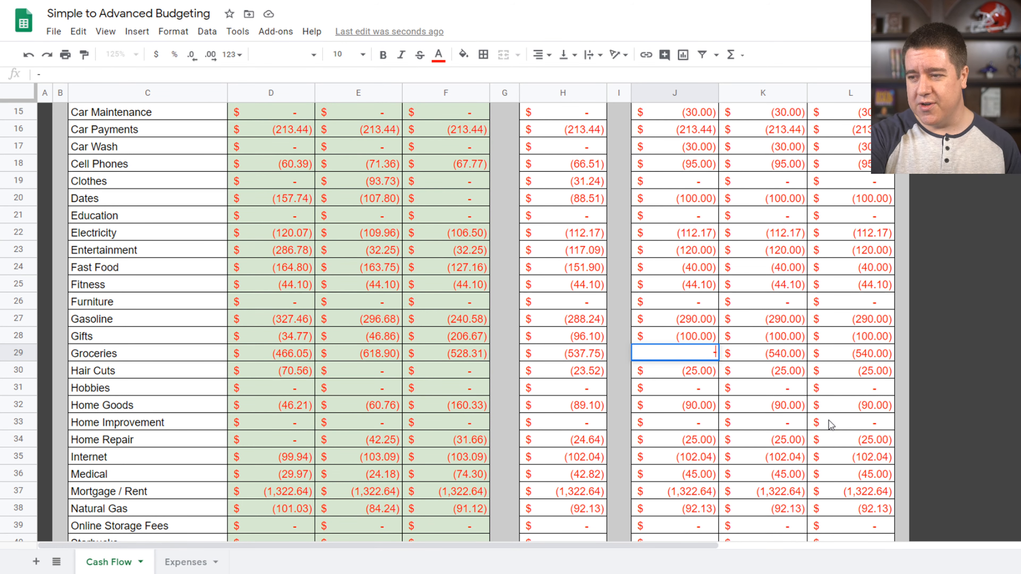
{"action": "type", "text": "430"}
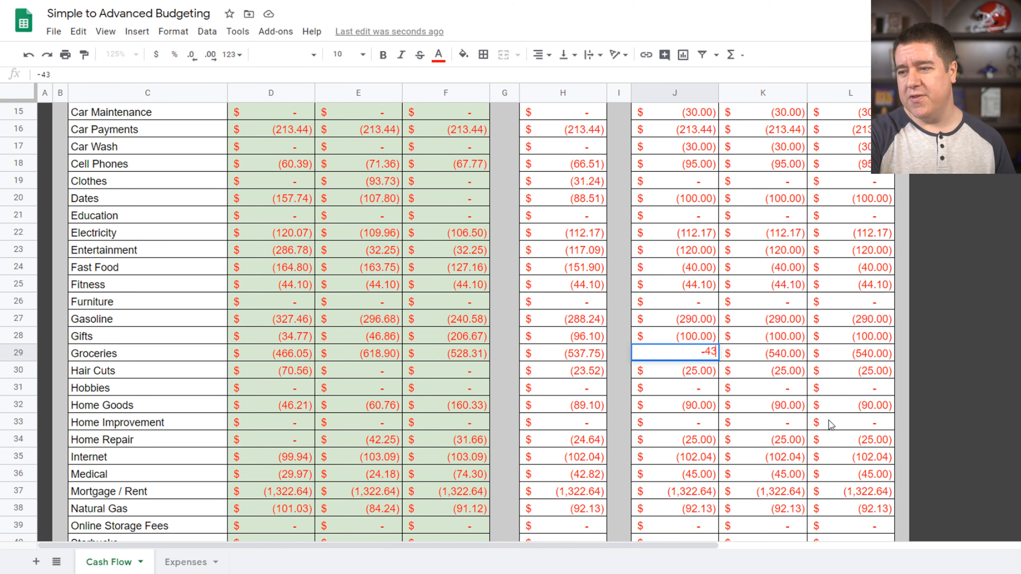
{"action": "key", "text": "Return"}
{"action": "key", "text": "Up"}
{"action": "key", "text": "ctrl+c"}
{"action": "key", "text": "Right"}
{"action": "key", "text": "shift+Right"}
{"action": "key", "text": "ctrl+v"}
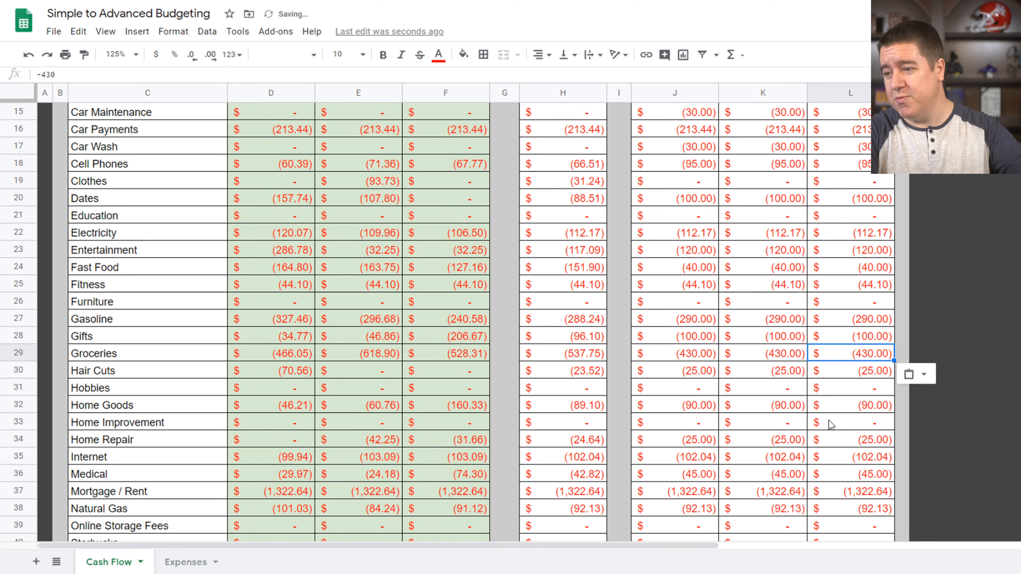
Check the effect of the reduced budgets on the August 2020 cash flow in J7
{"action": "key", "text": "Down"}
{"action": "key", "text": "Left"}
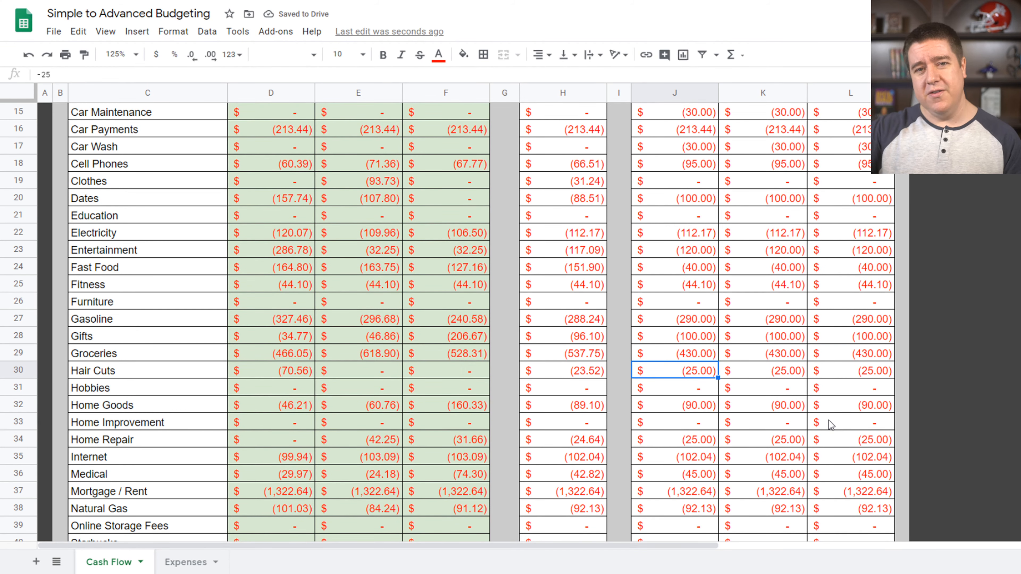
{"action": "scroll", "coordinate": [829, 424], "scroll_direction": "up", "scroll_amount": 5}
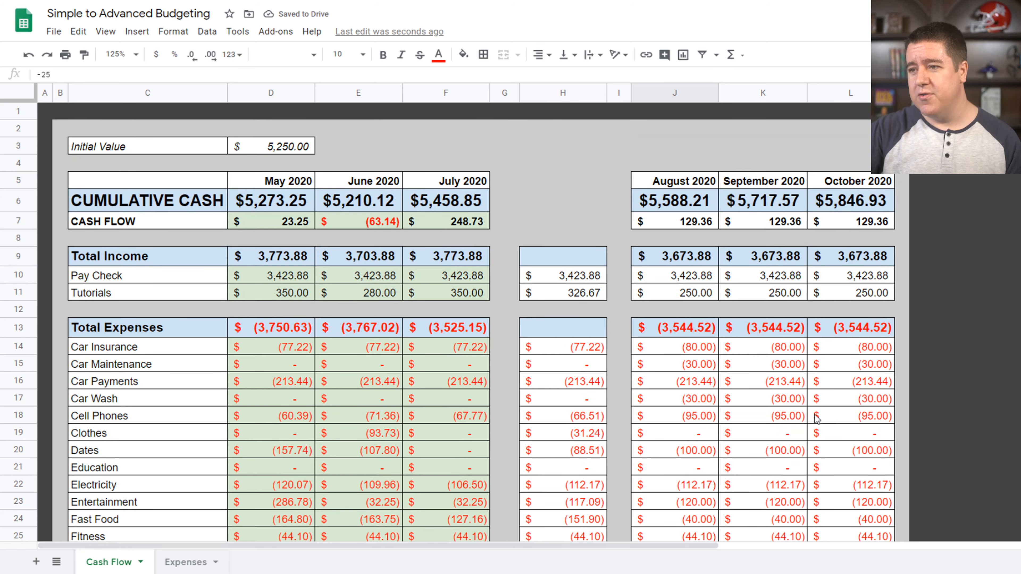
{"action": "left_click", "coordinate": [675, 227]}
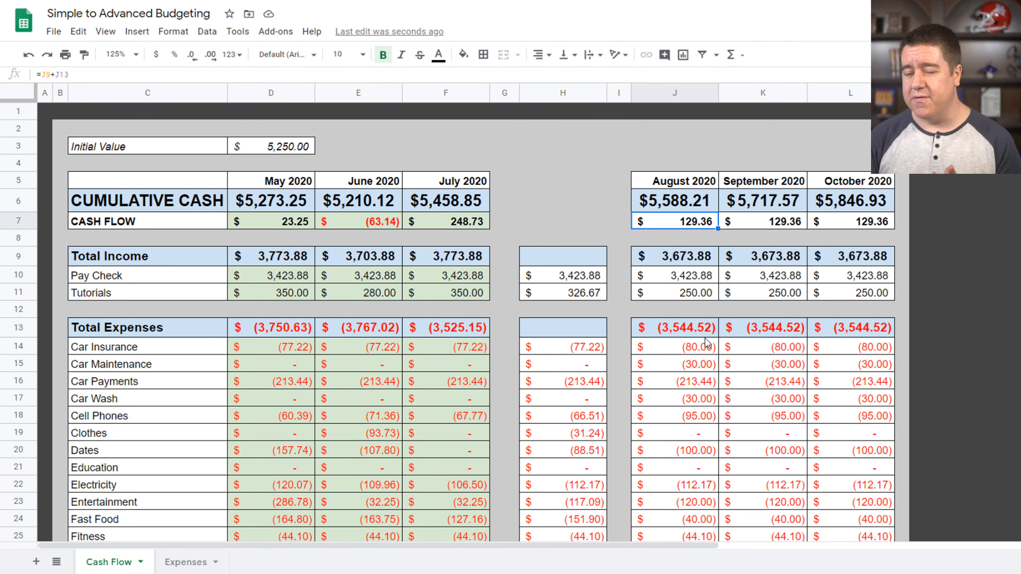